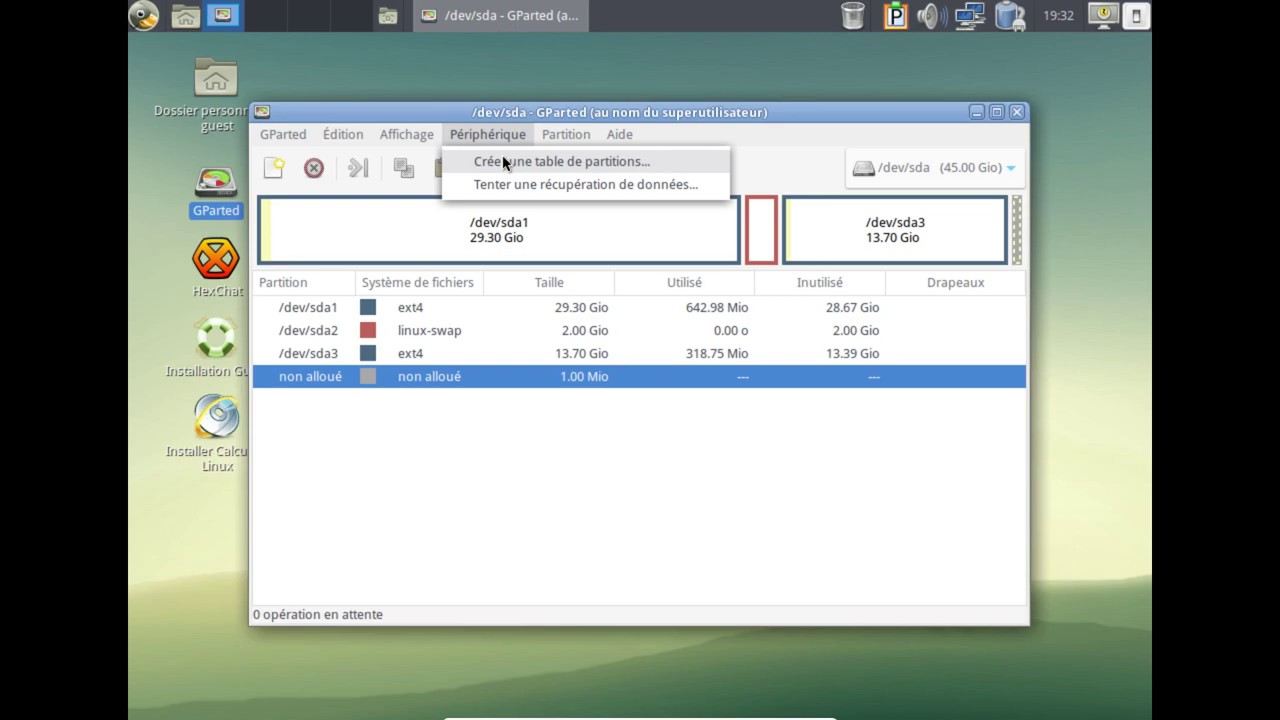
Create a new gpt partition table on /dev/sda.
click(505, 163)
click(655, 385)
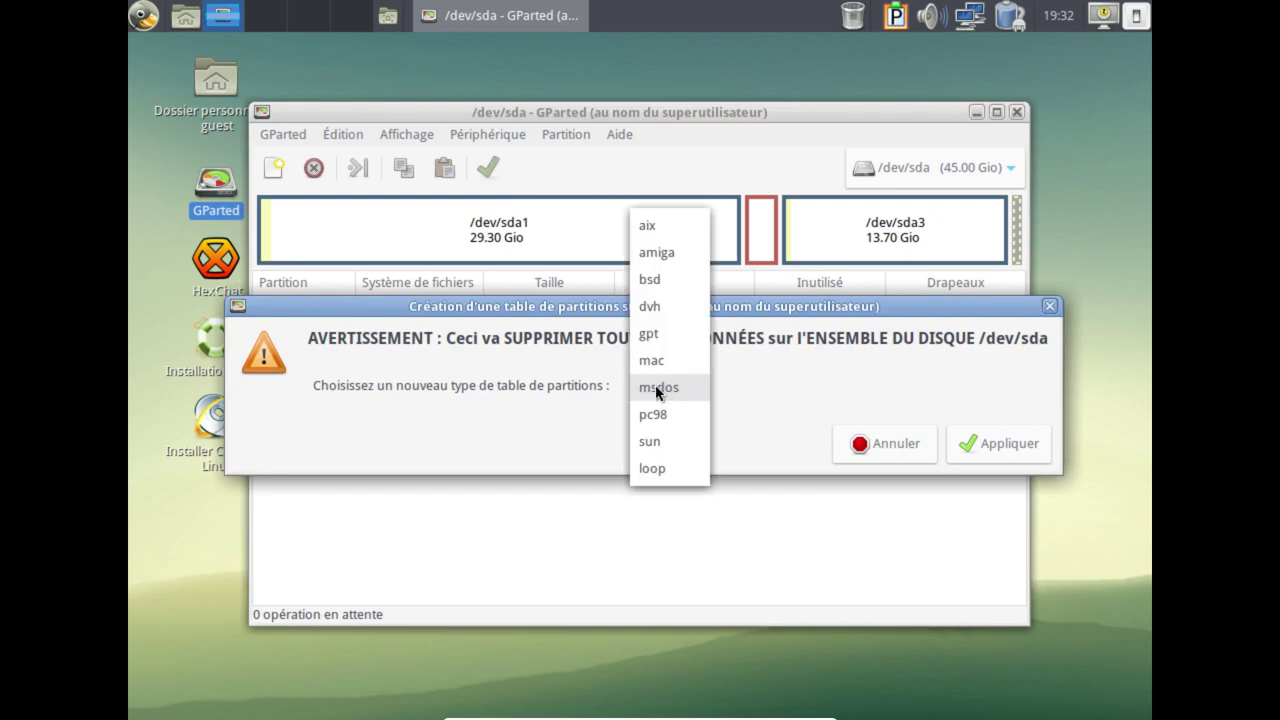
click(660, 346)
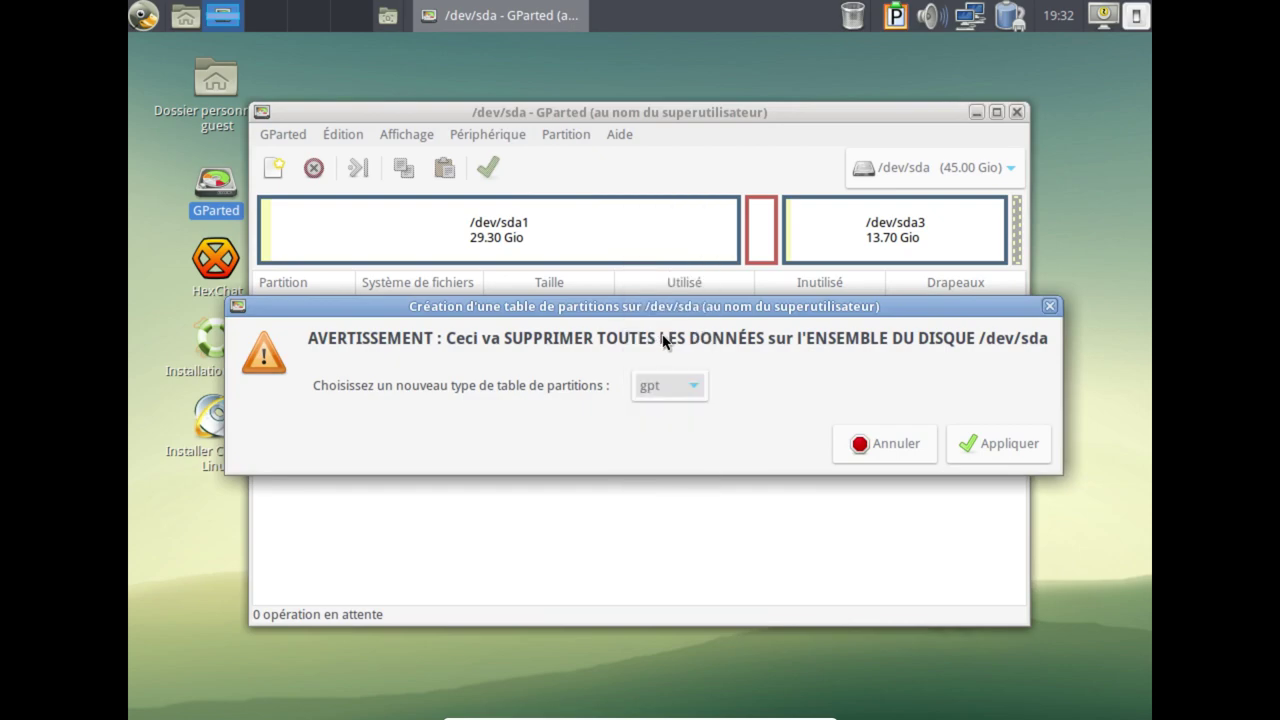
click(994, 449)
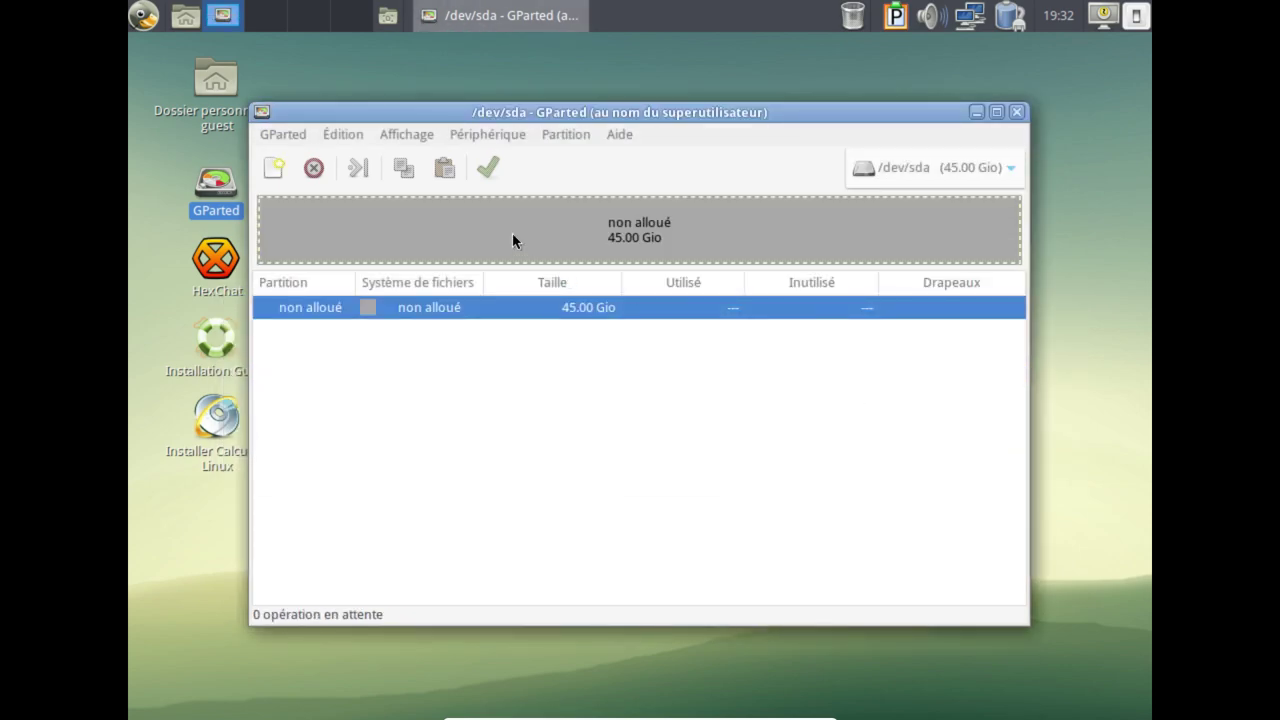
Add a 512 Mio fat32 primary partition at the start of the unallocated space.
right_click(512, 234)
click(549, 254)
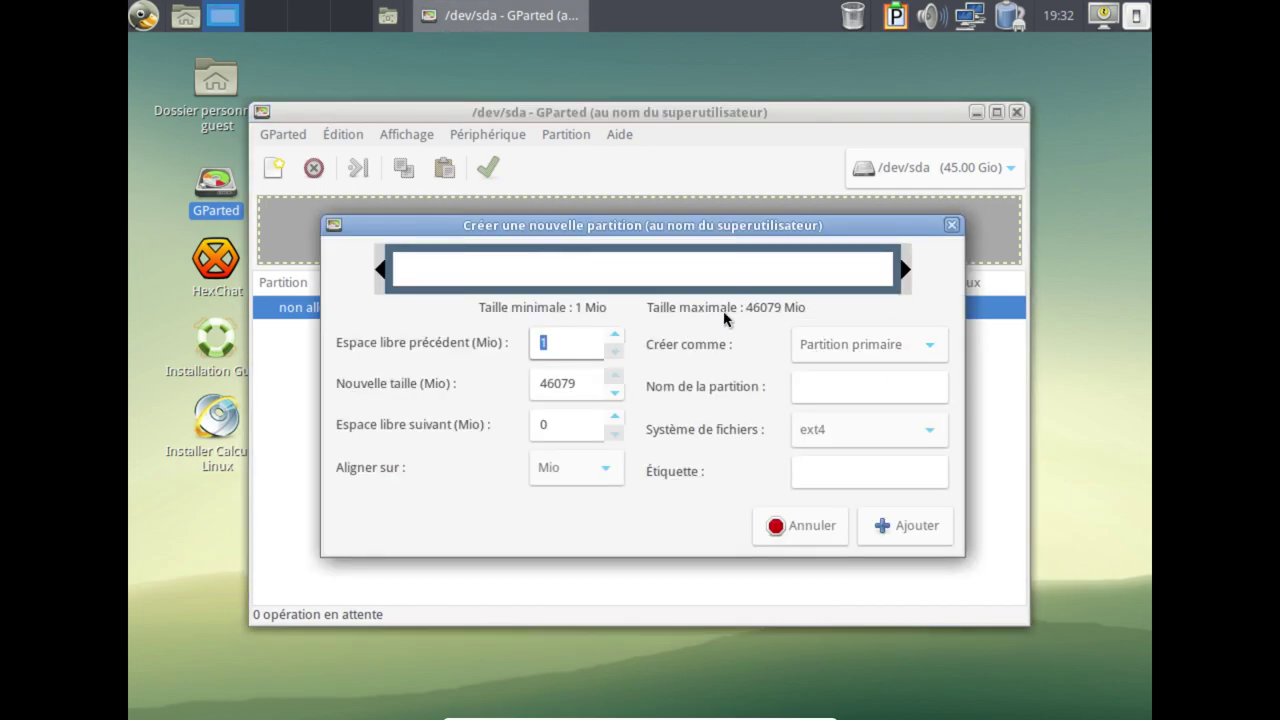
drag(563, 383, 505, 382)
key(BackSpace)
key(Delete)
key(Delete)
text(512)
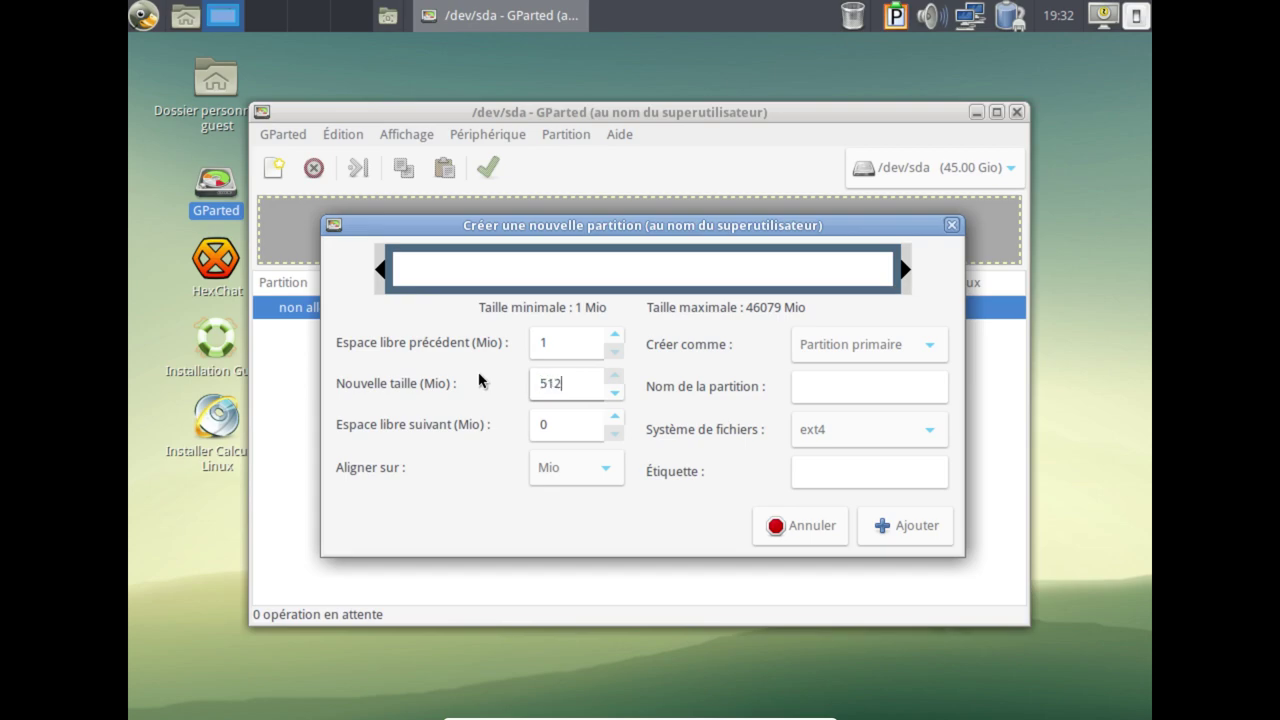
click(846, 430)
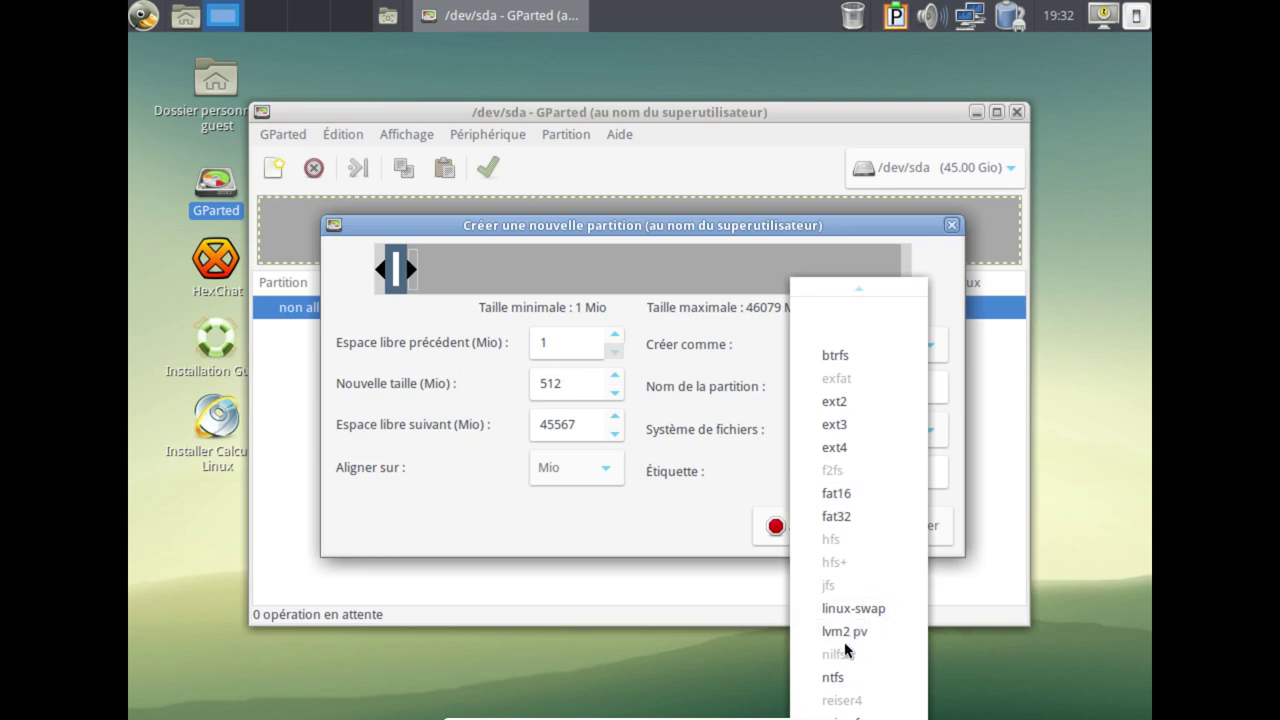
scroll(850, 640, down, 2)
click(847, 455)
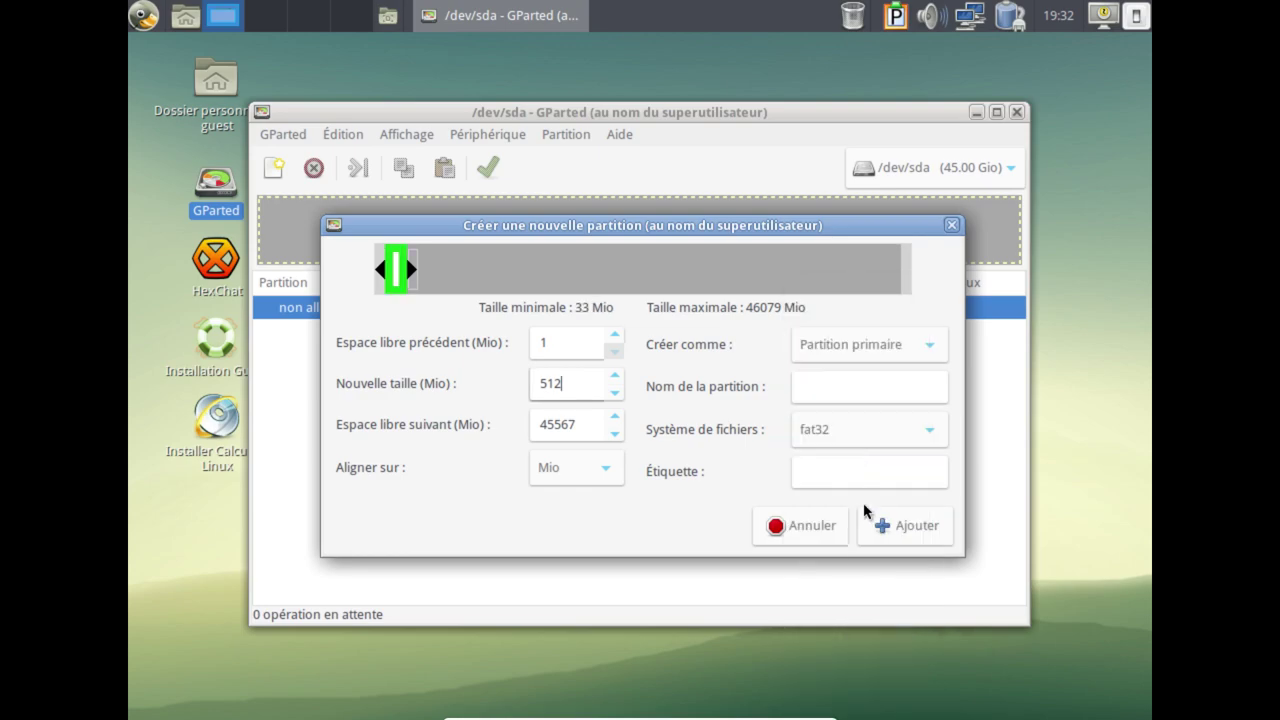
click(888, 527)
Add a 30000 Mio ext4 partition in the unallocated space.
right_click(530, 239)
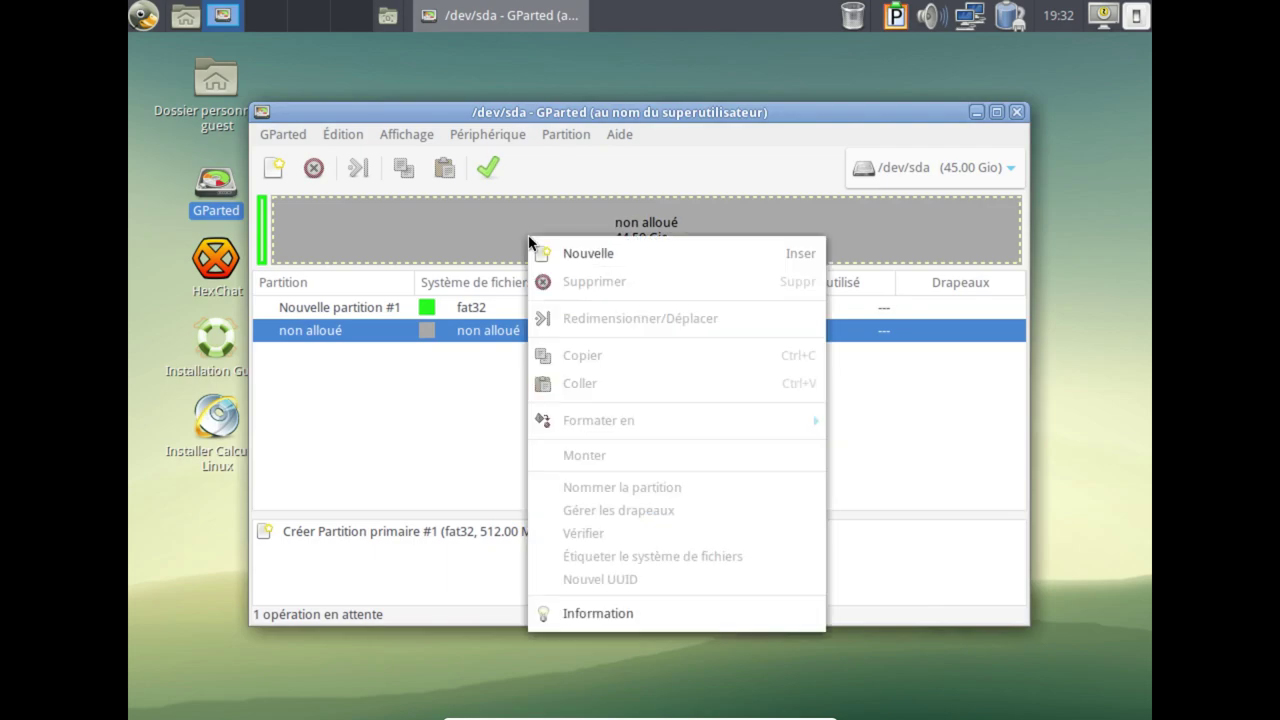
click(561, 255)
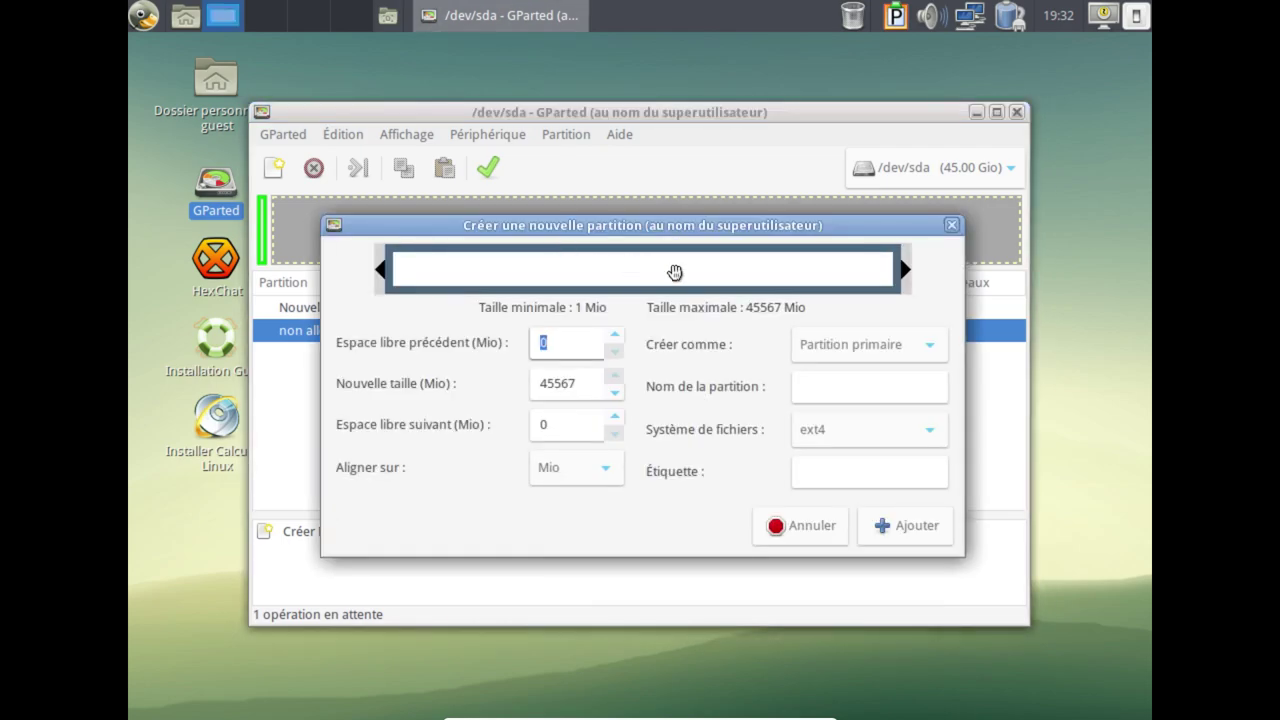
drag(903, 283, 766, 282)
double_click(589, 384)
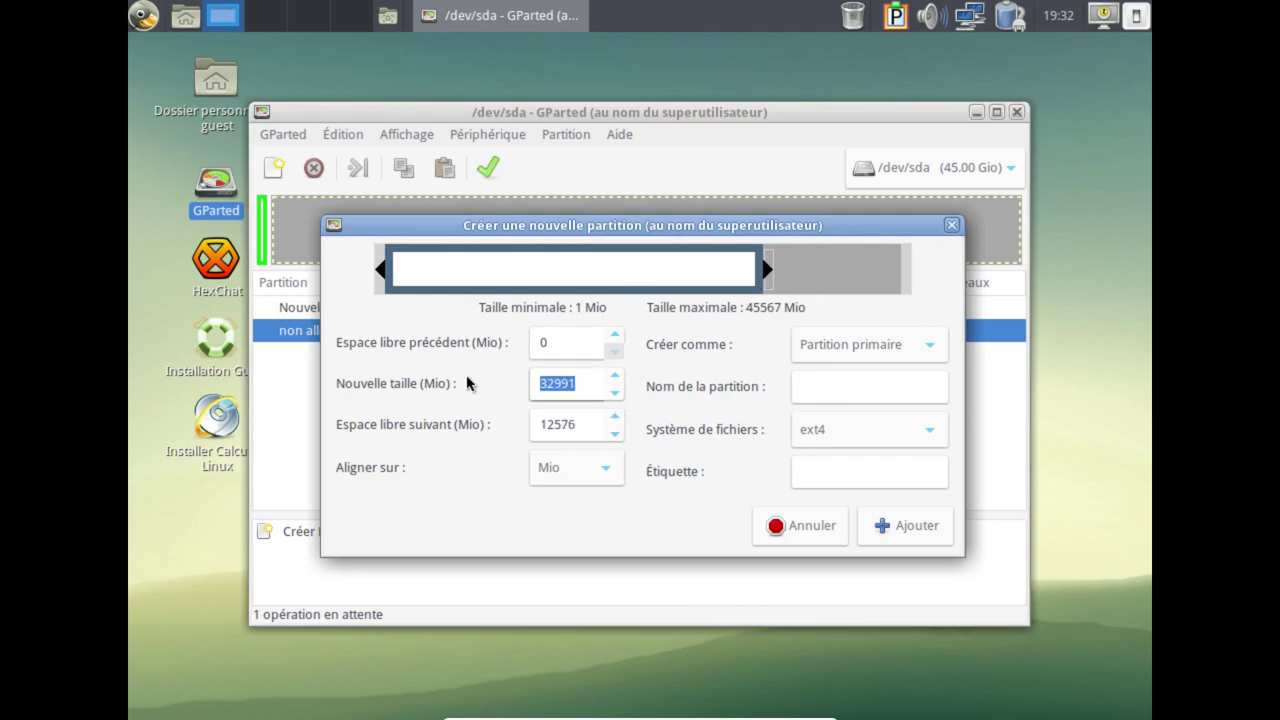
text(30000)
click(903, 523)
Add a 2048 Mio linux-swap partition after it.
right_click(815, 245)
click(838, 263)
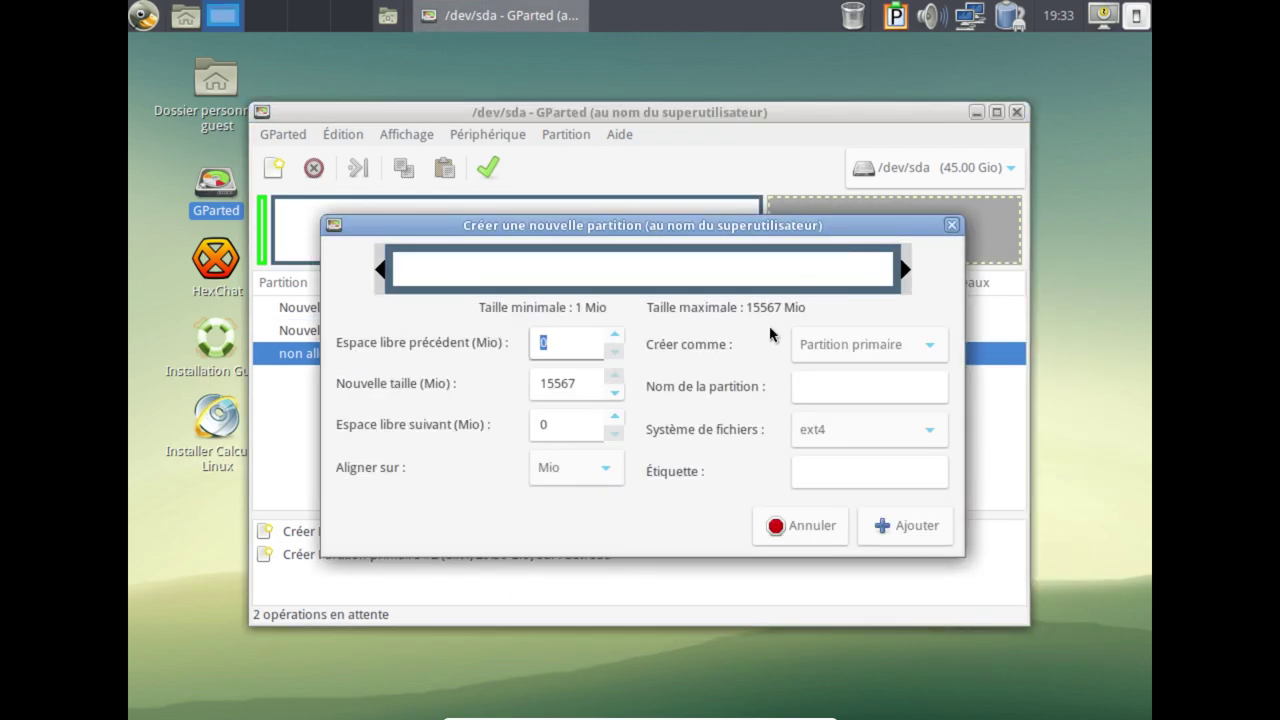
double_click(589, 384)
text(2048)
click(836, 430)
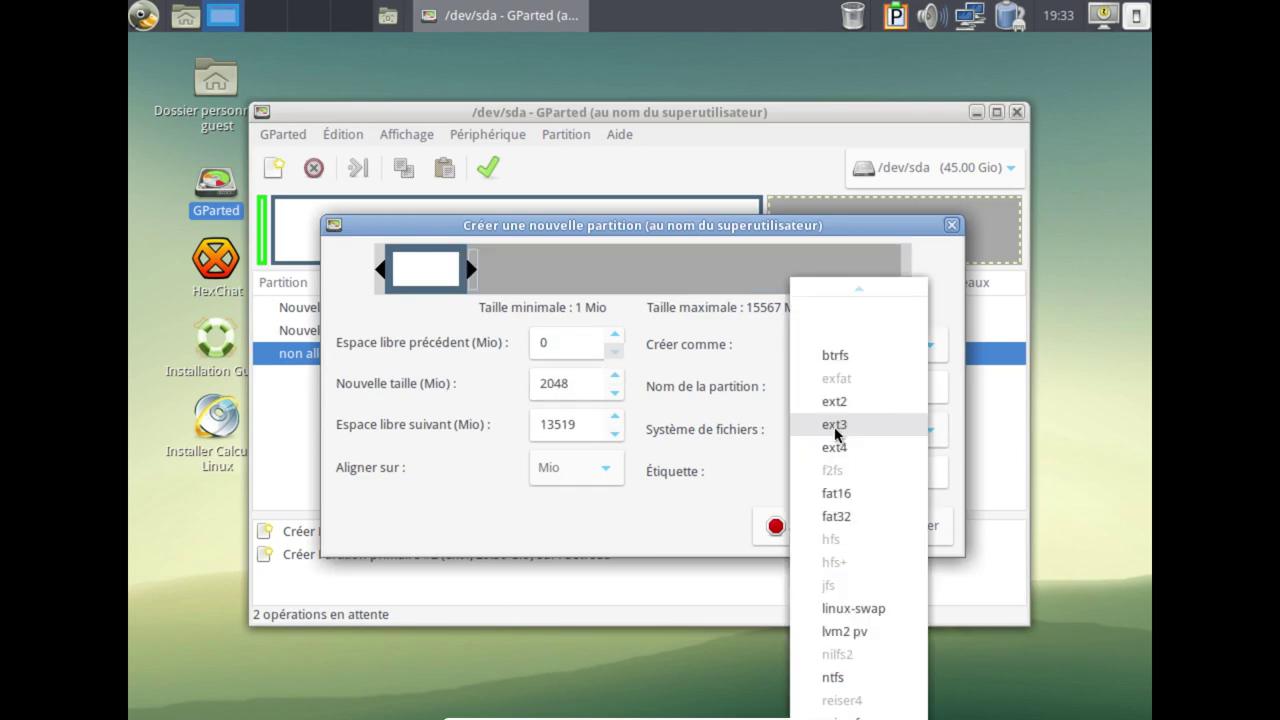
click(866, 612)
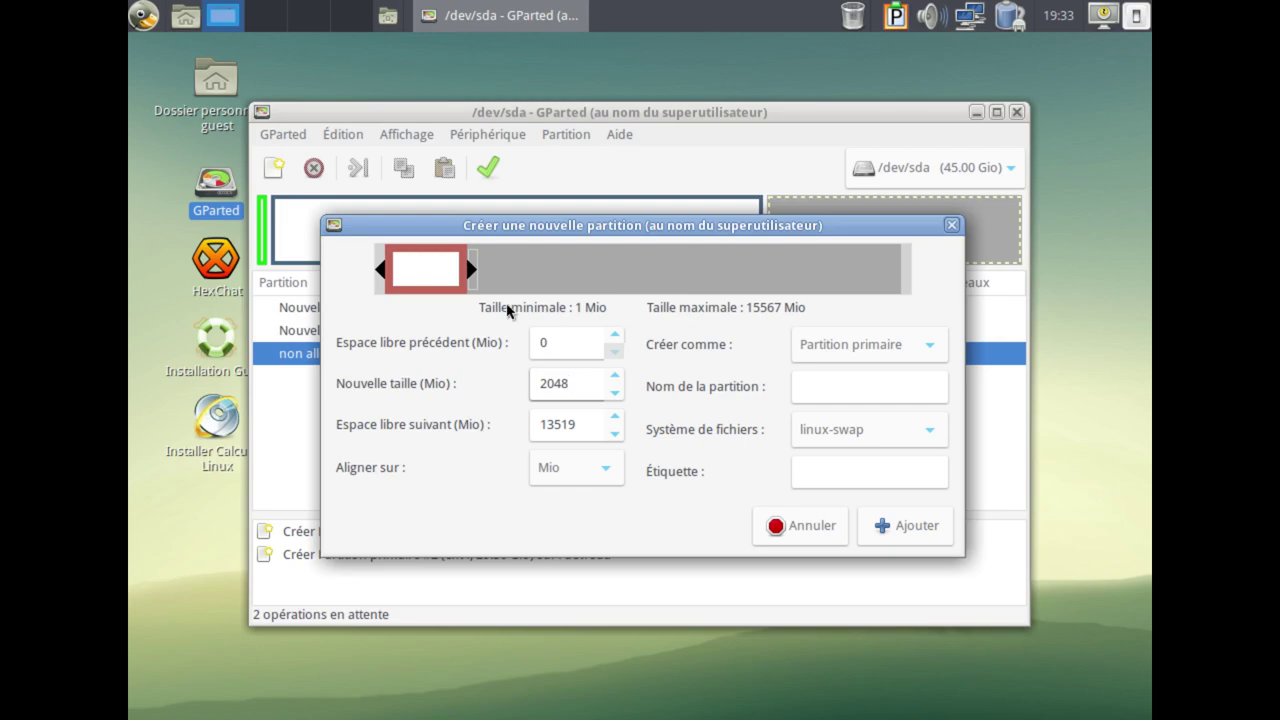
click(929, 537)
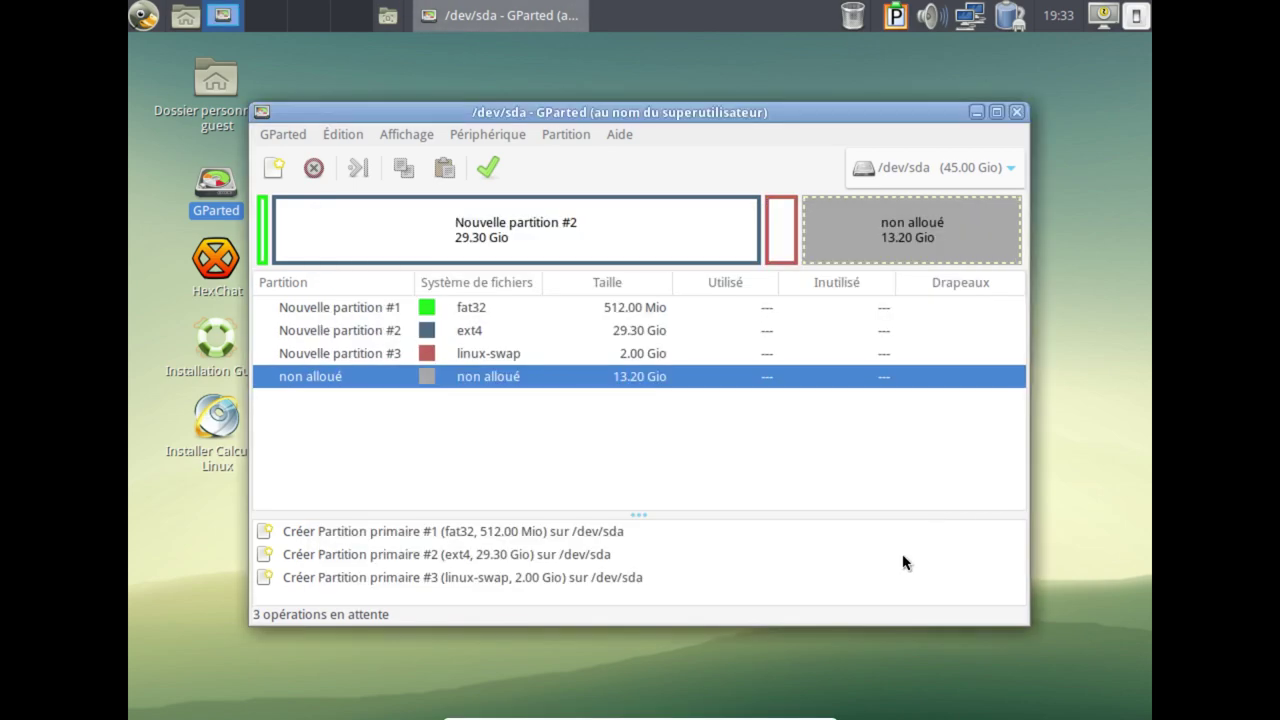
Add a 13.20 Gio ext4 partition labelled HOME filling the remaining space.
right_click(882, 258)
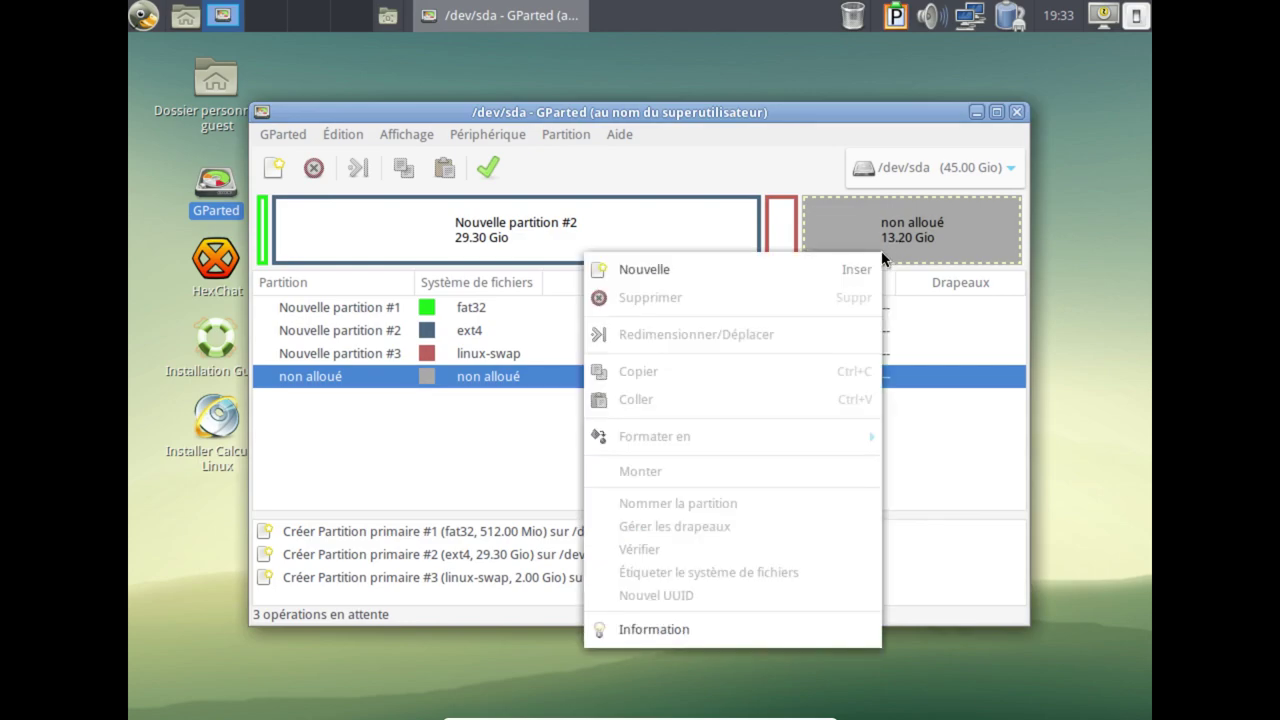
click(718, 268)
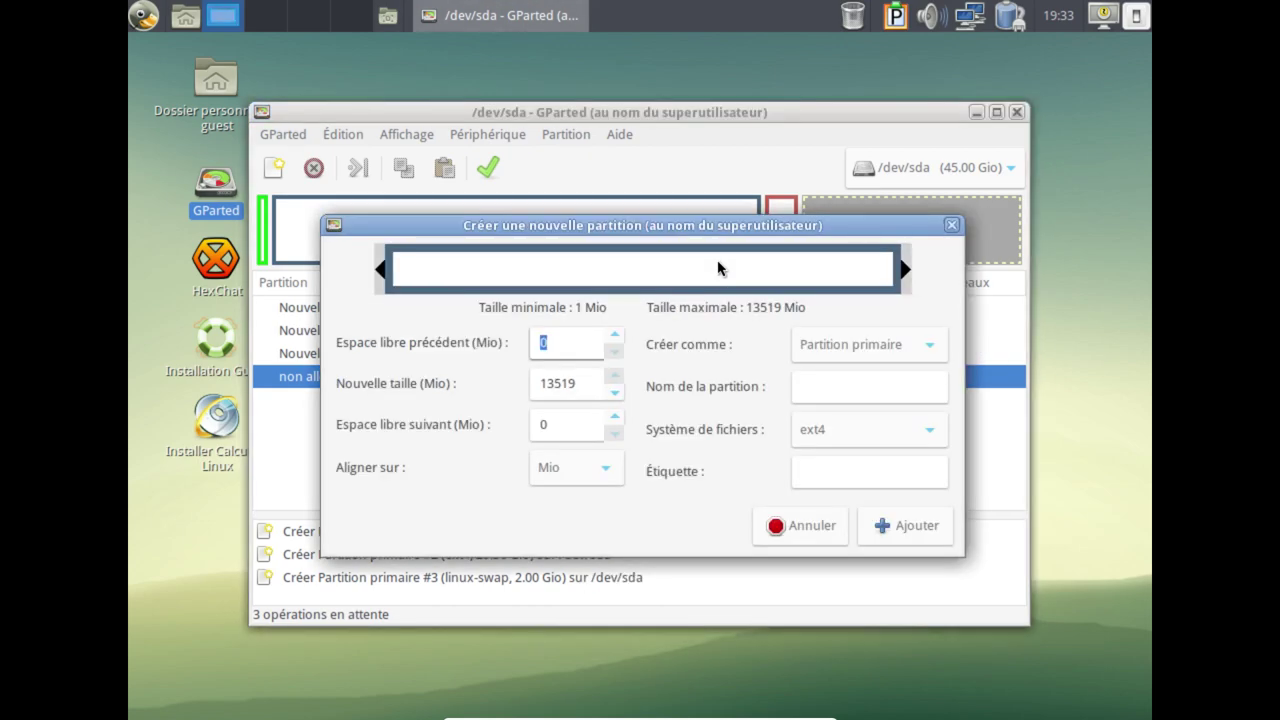
click(843, 472)
text(HOME)
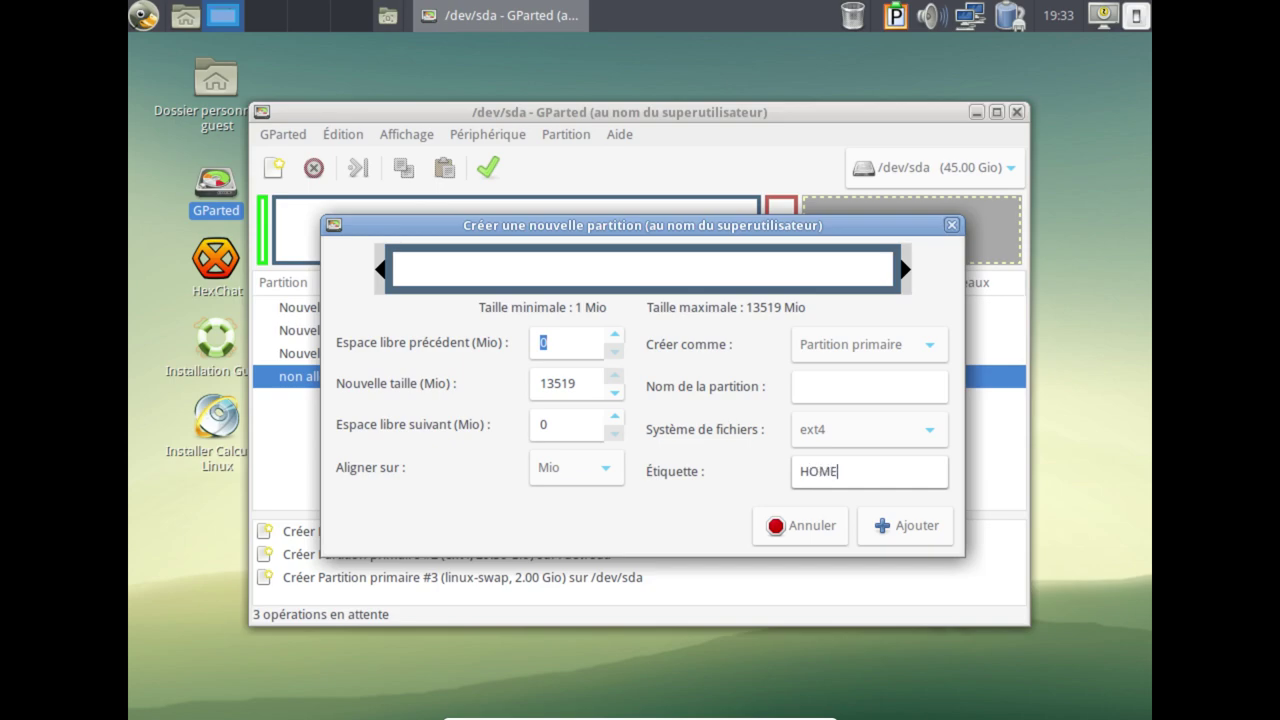
click(876, 525)
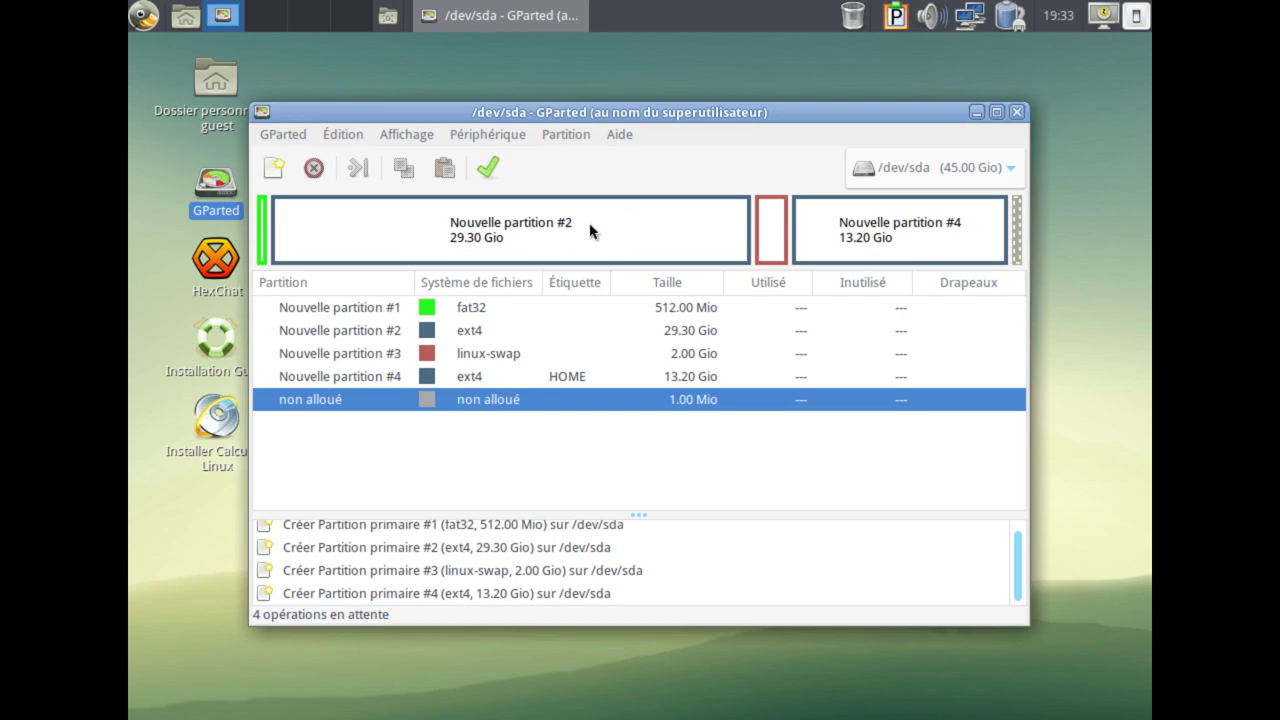
click(536, 236)
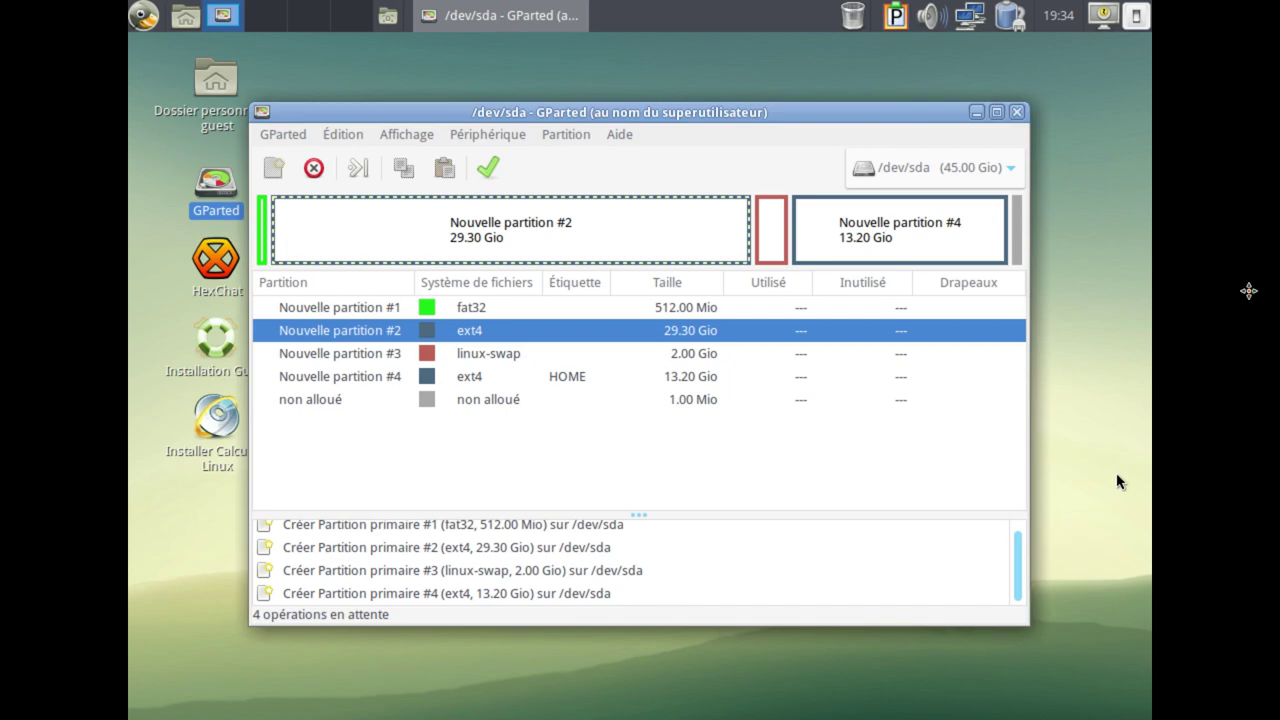
Bring up the drop-down Konsole, enlarge its font and run df -h.
key(F12)
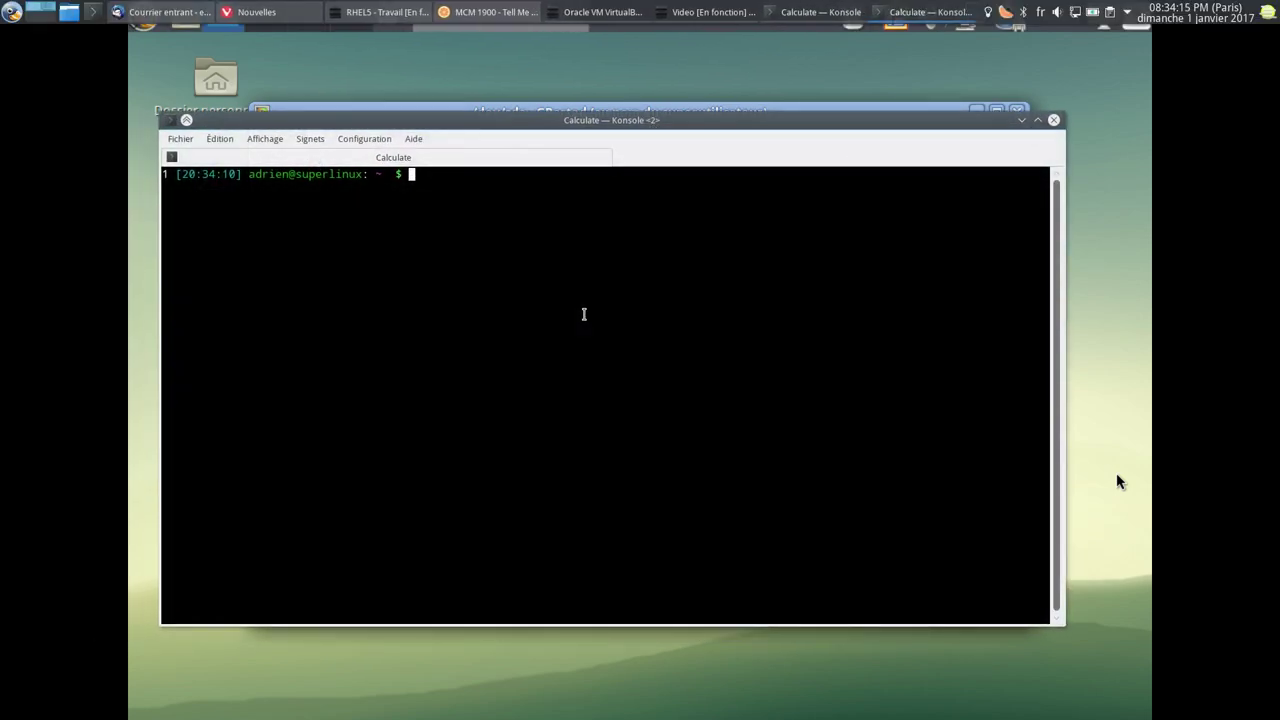
key(ctrl+plus)
key(ctrl+plus)
text(df -h)
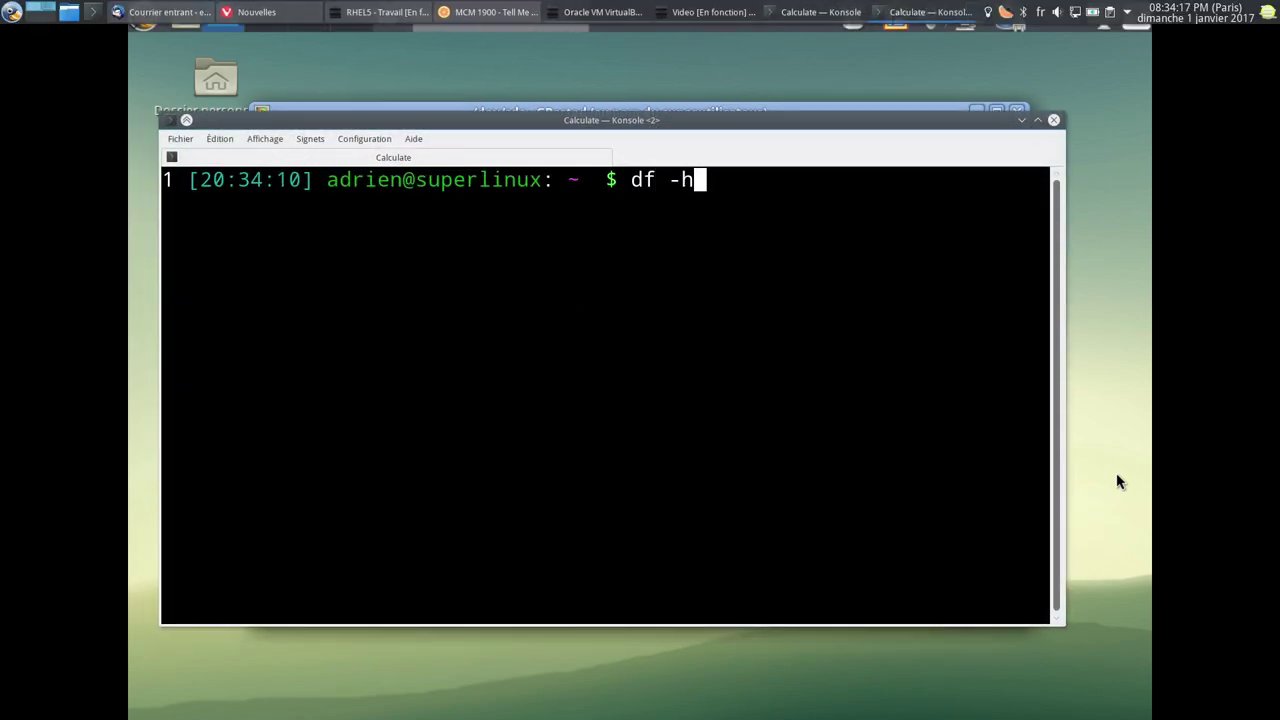
key(Return)
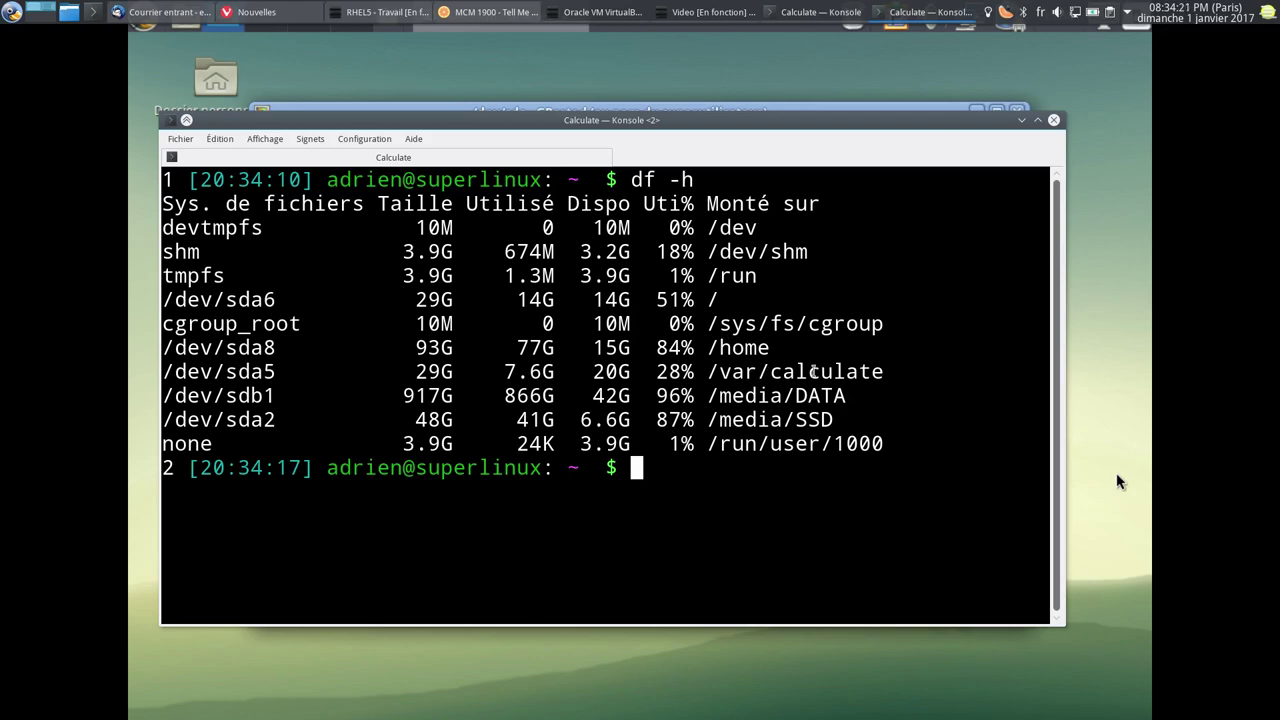
Highlight the /dev/sda6 (14G used) and /dev/sda5 (7.6G used) rows in the df output.
drag(884, 372, 152, 380)
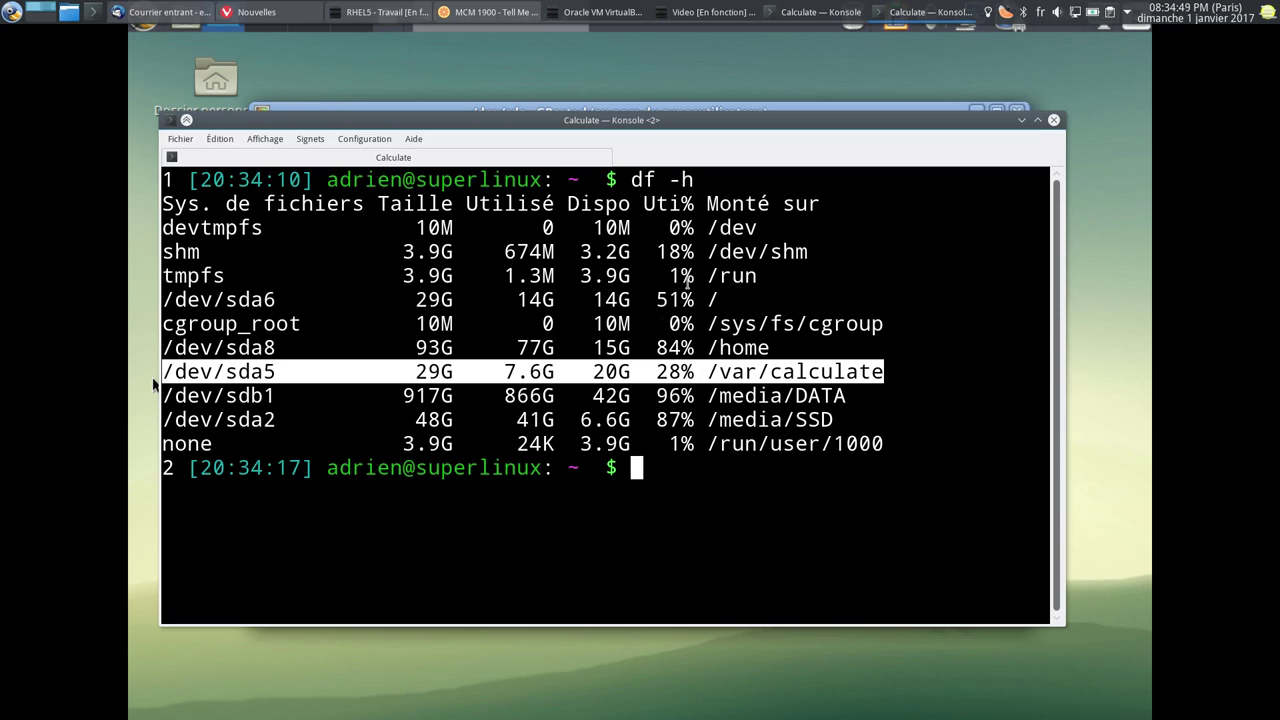
drag(719, 292, 162, 300)
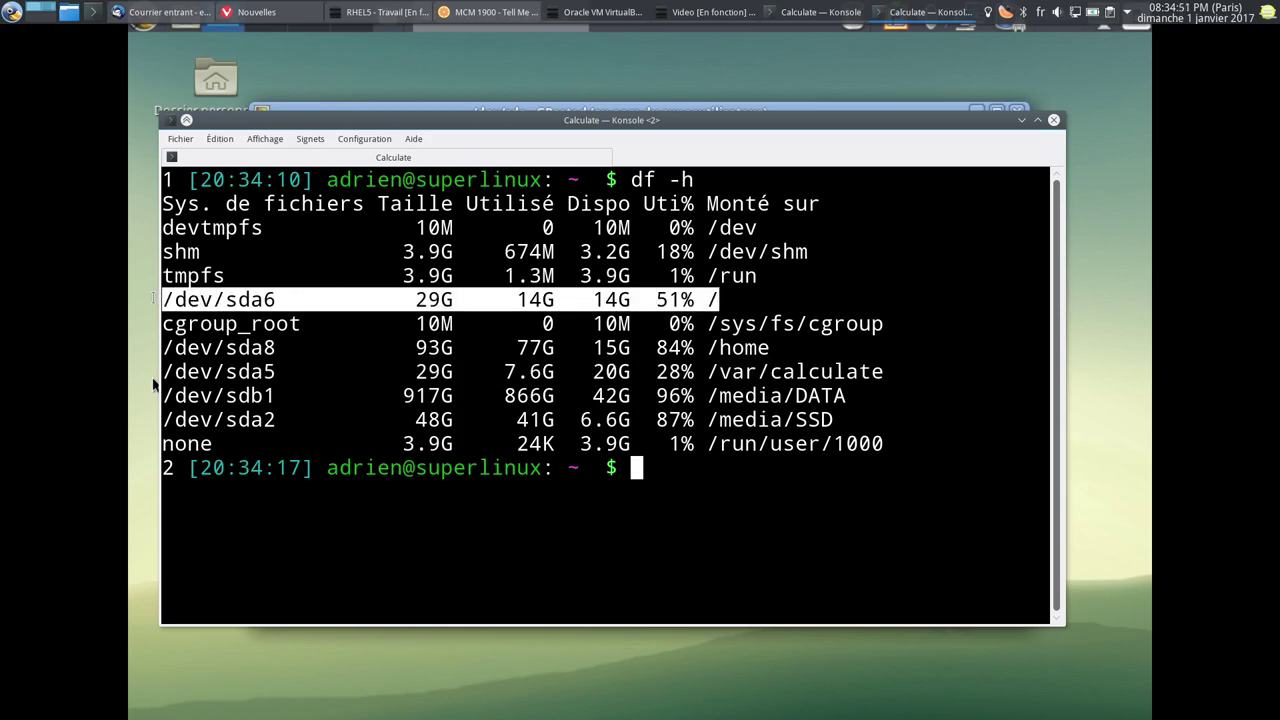
mouse_move(630, 640)
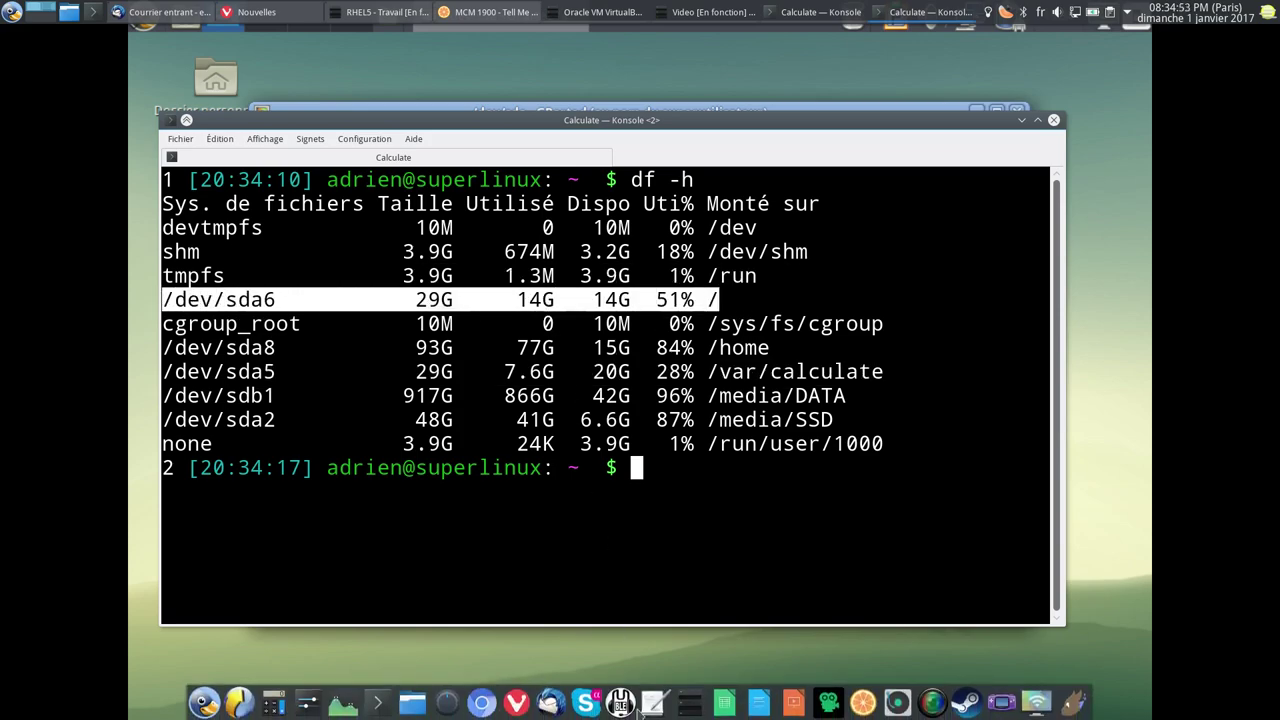
mouse_move(640, 715)
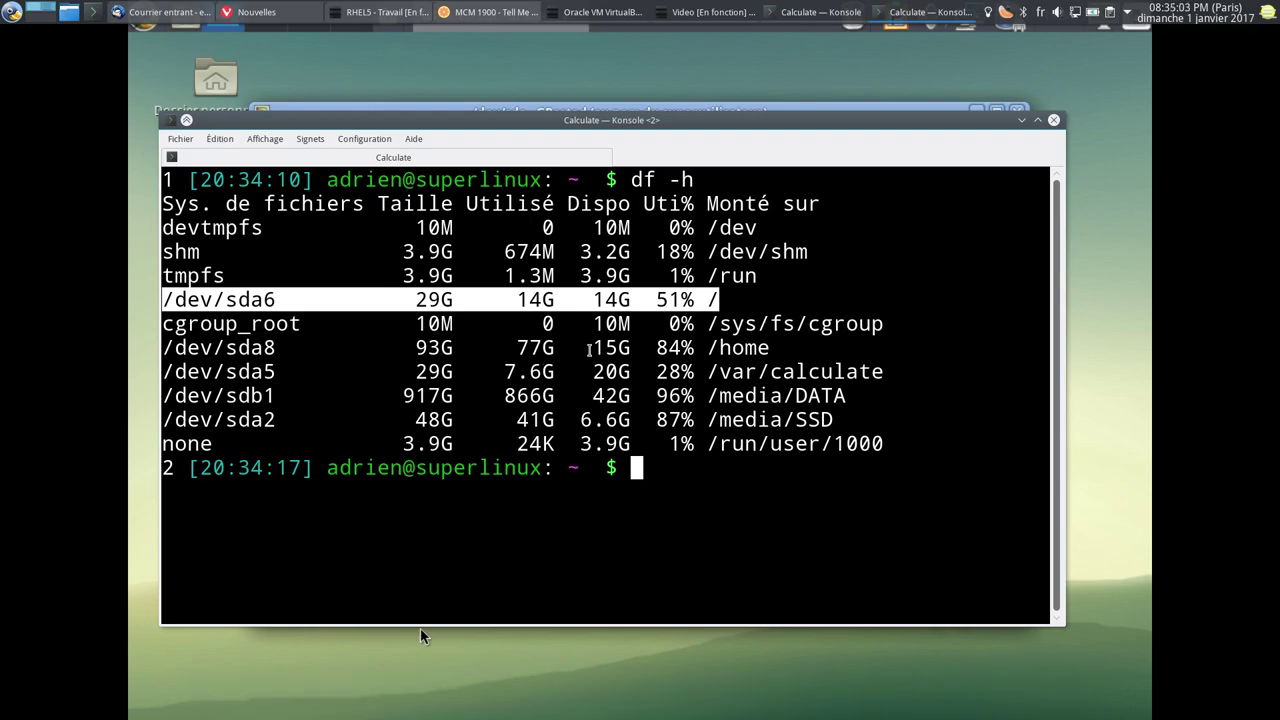
click(520, 302)
drag(516, 300, 556, 300)
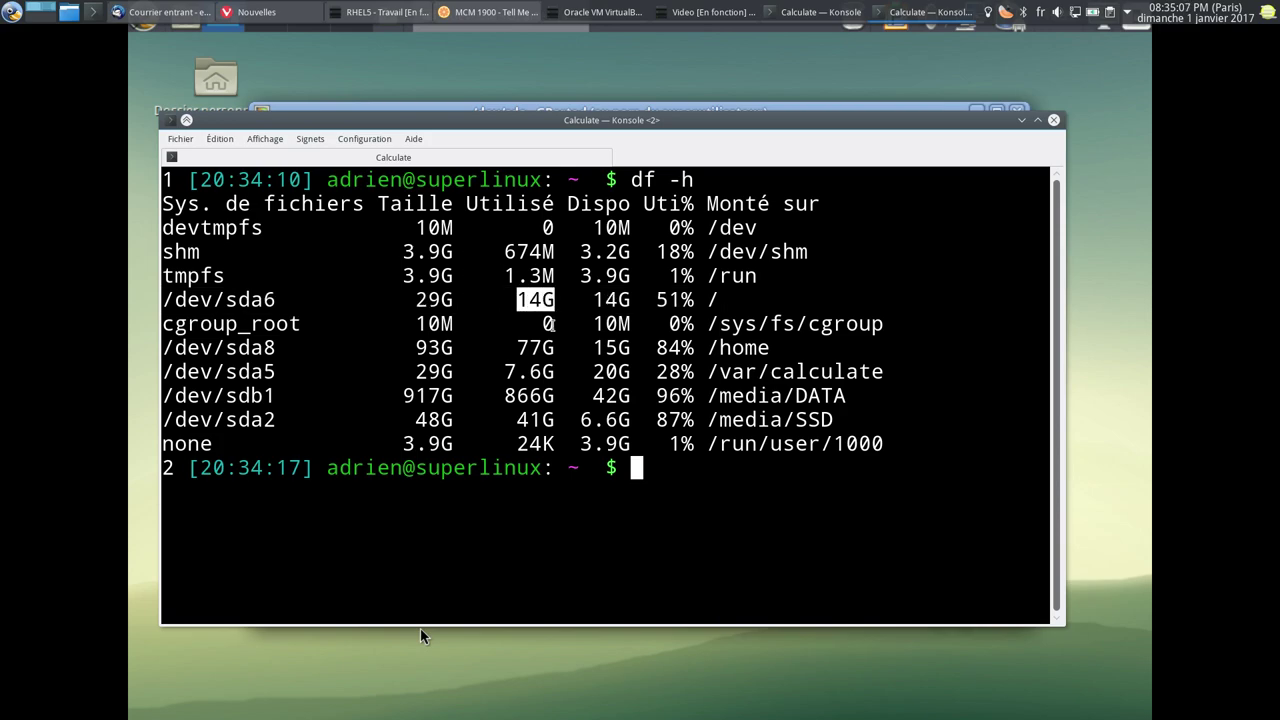
drag(504, 371, 554, 371)
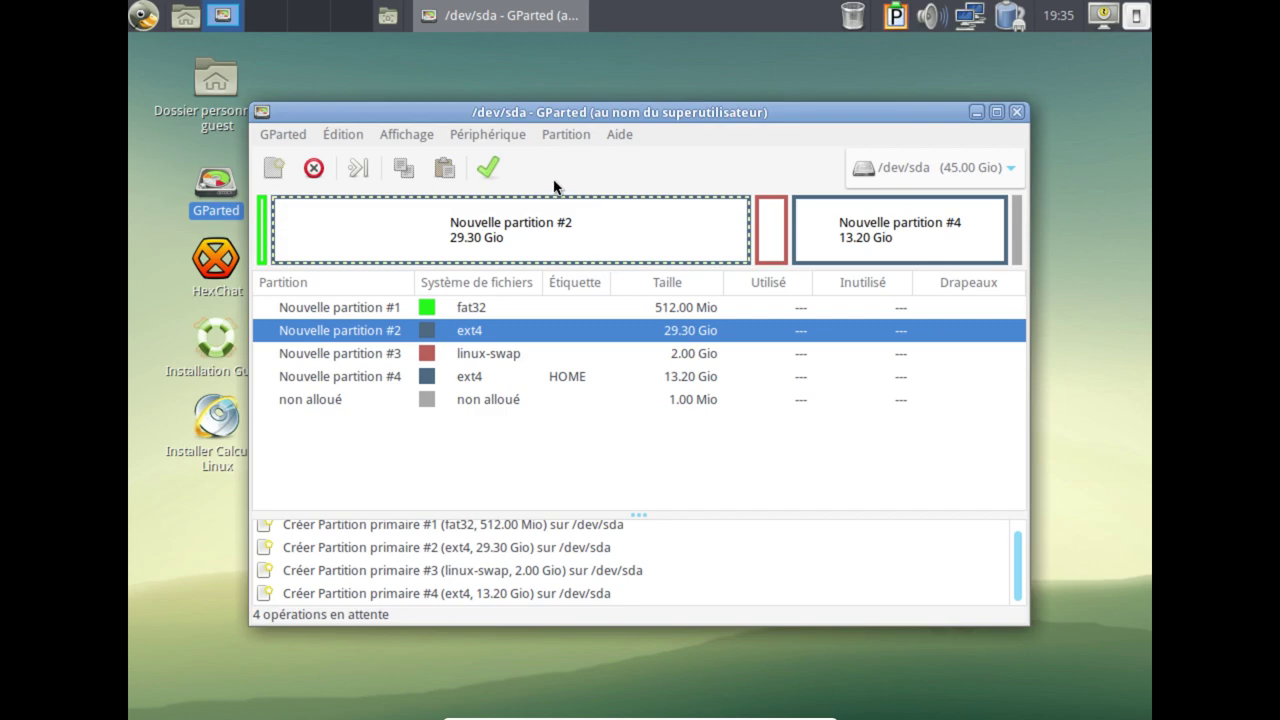
Apply the four pending partition operations to /dev/sda.
click(266, 234)
right_click(438, 313)
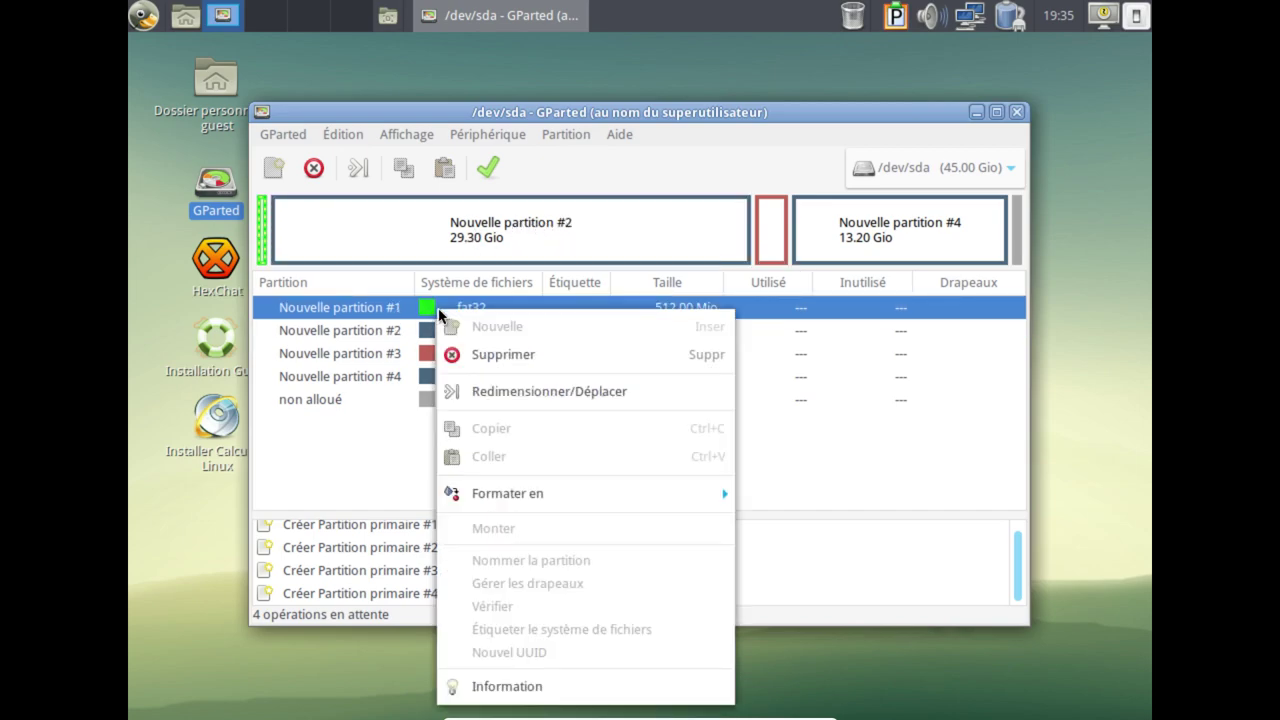
click(489, 178)
click(489, 178)
click(848, 458)
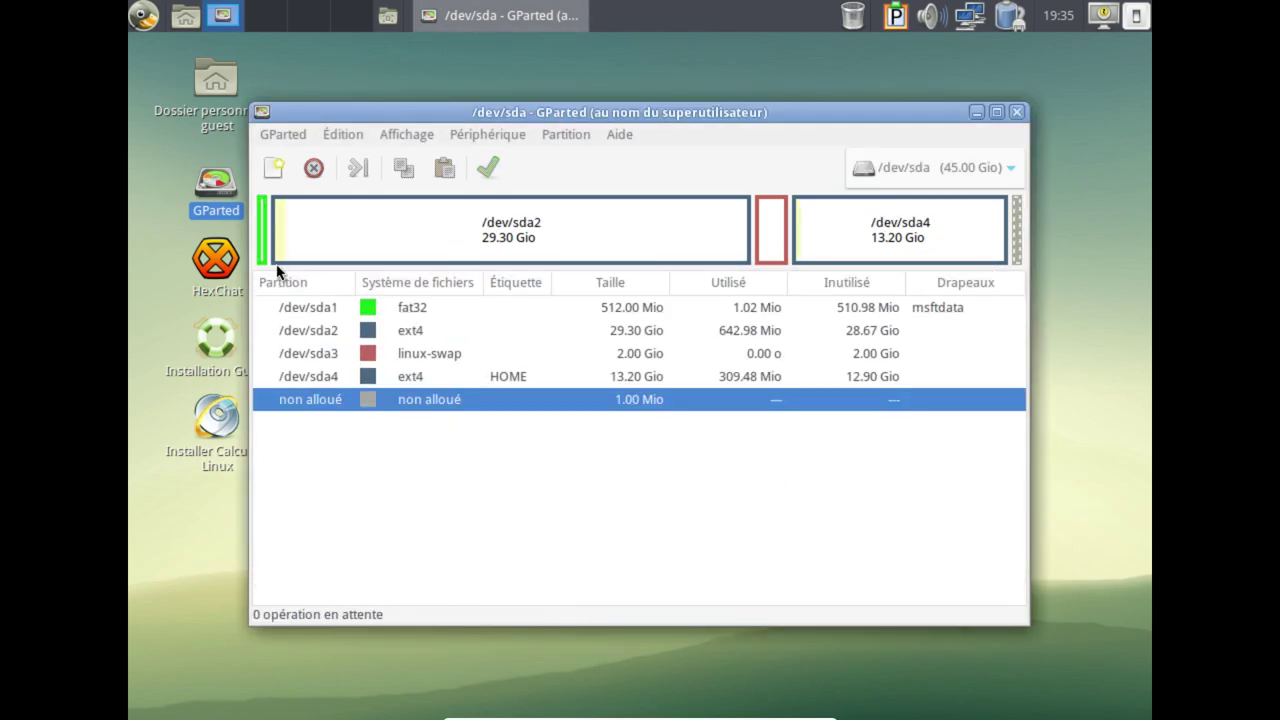
Give /dev/sda1 the esp and boot flags in place of msftdata.
click(264, 254)
right_click(266, 256)
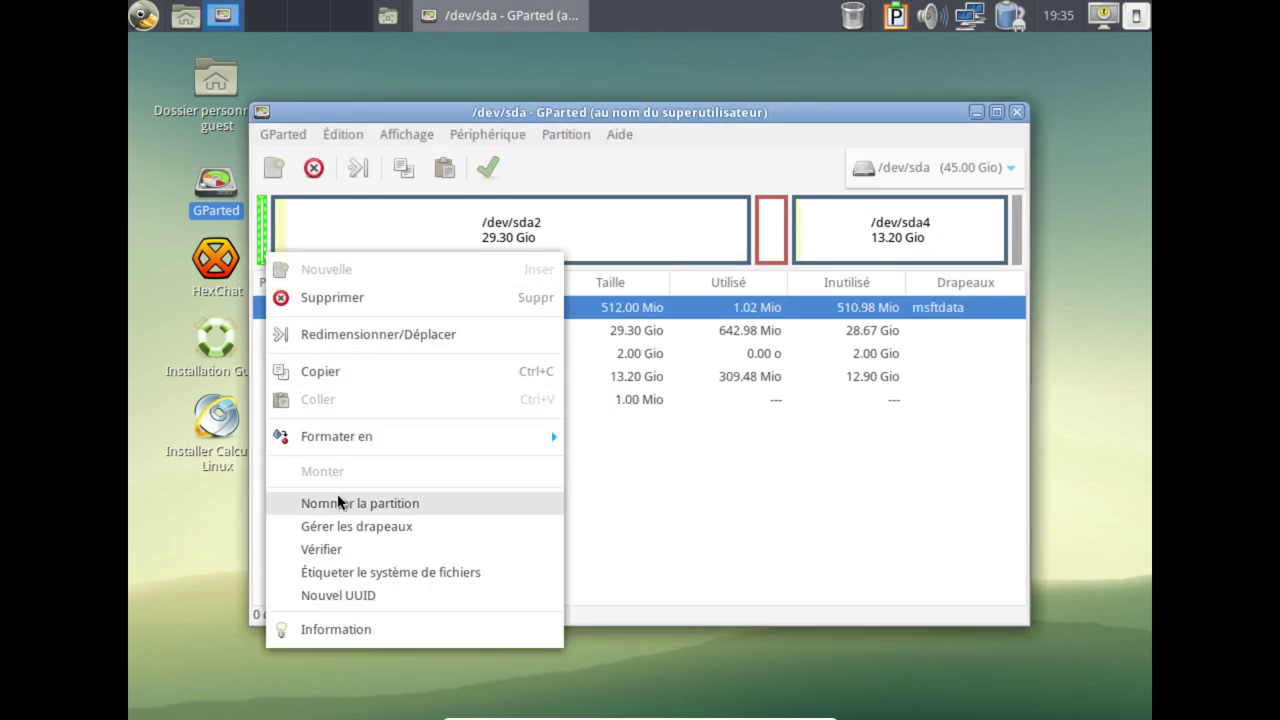
click(337, 526)
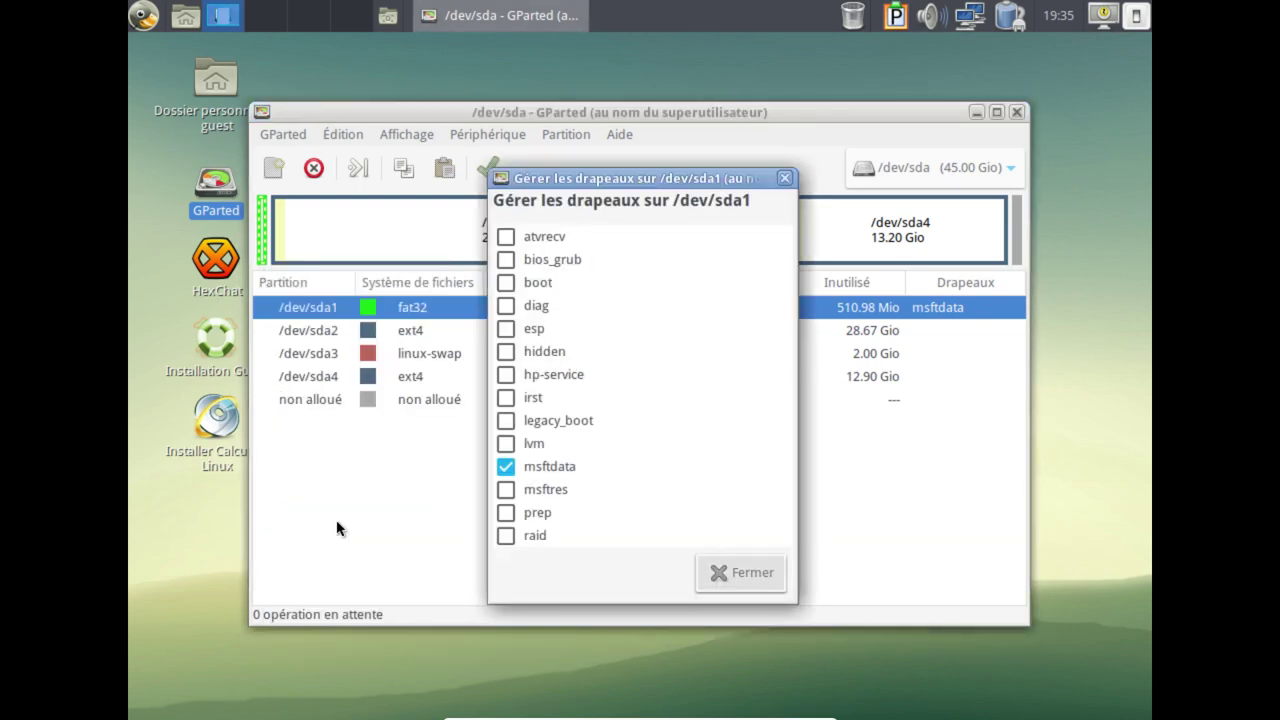
click(506, 330)
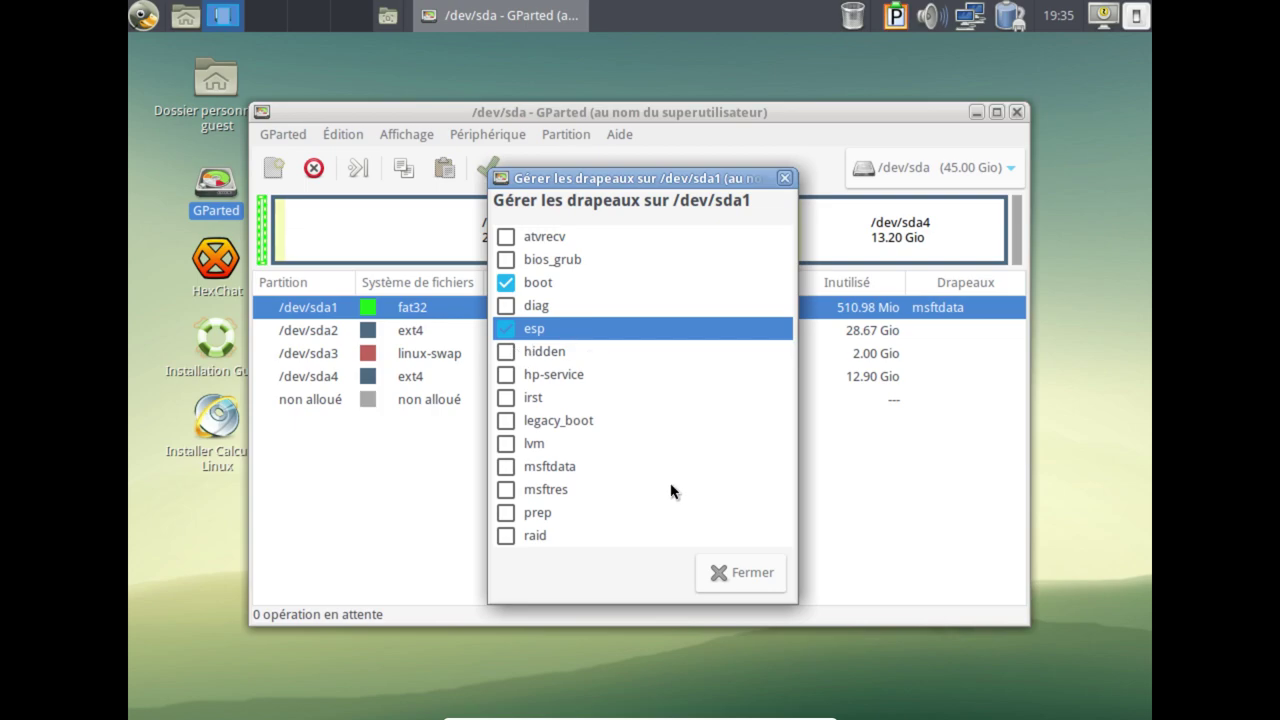
click(751, 575)
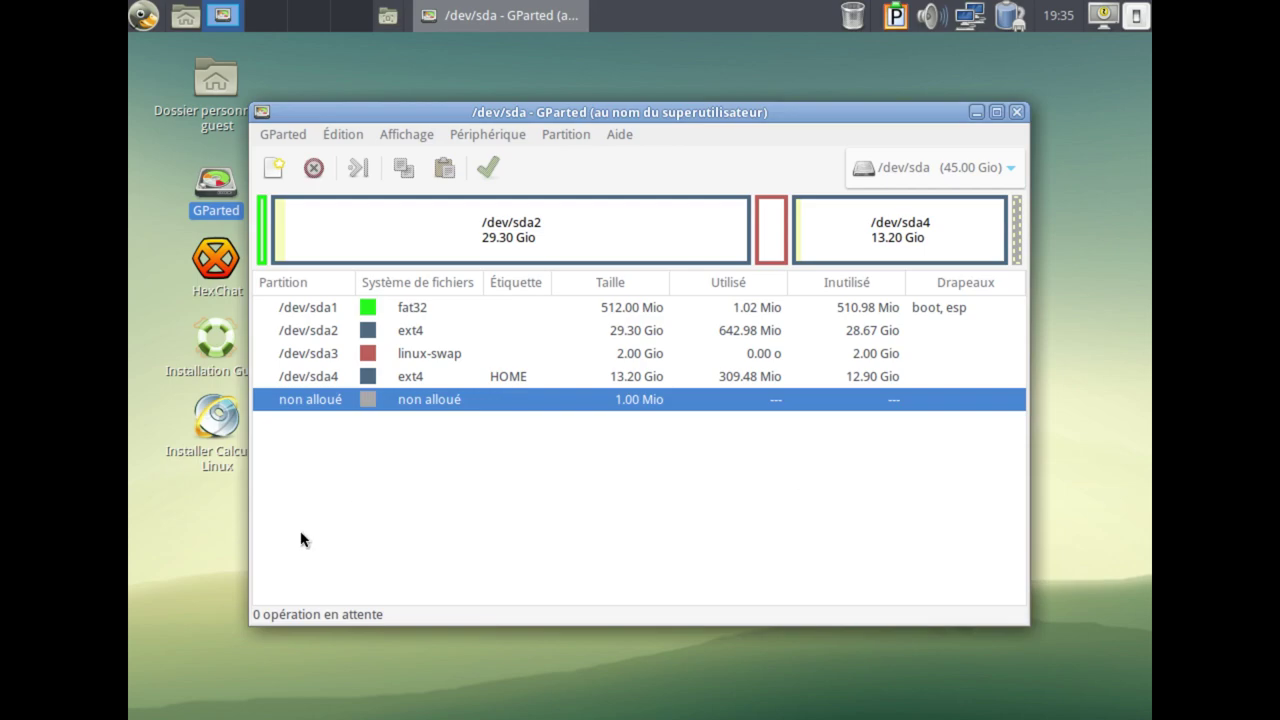
mouse_move(299, 548)
mouse_down()
mouse_move(319, 507)
mouse_move(338, 546)
mouse_move(340, 530)
mouse_move(376, 540)
mouse_move(378, 518)
mouse_move(381, 546)
mouse_move(425, 520)
mouse_move(426, 549)
mouse_move(443, 545)
mouse_move(446, 524)
mouse_up()
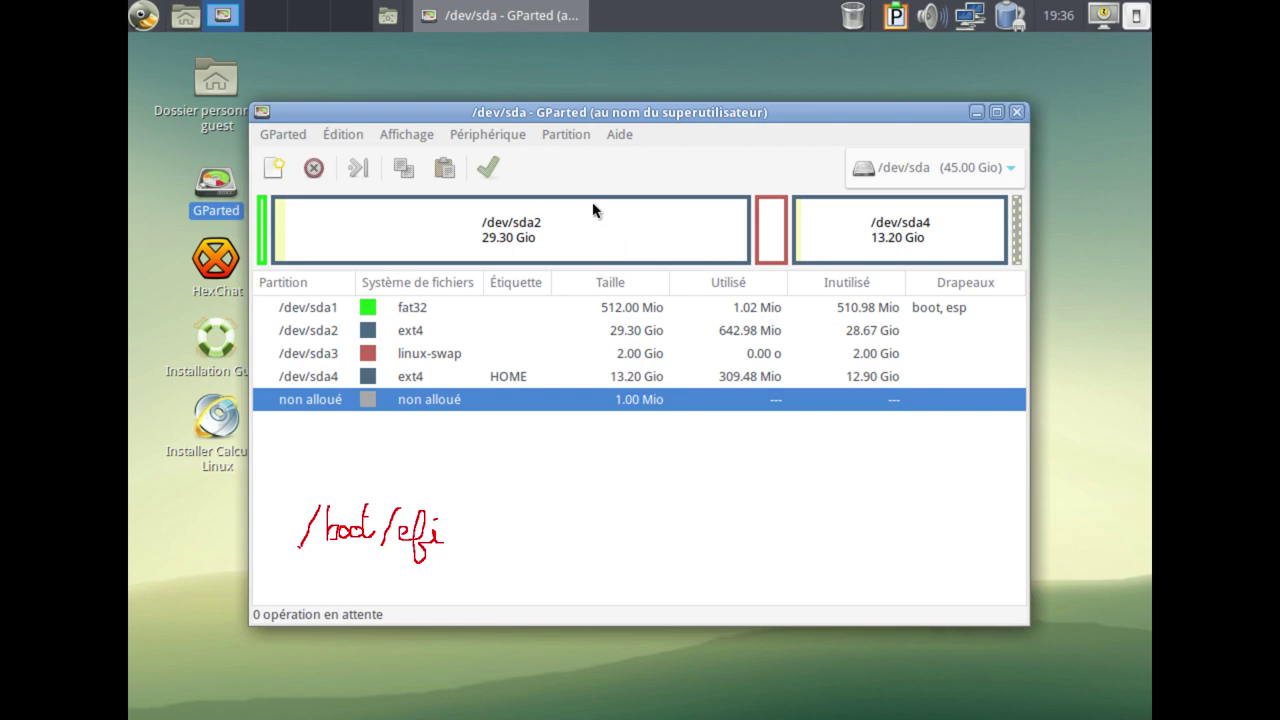
key(shift+F9)
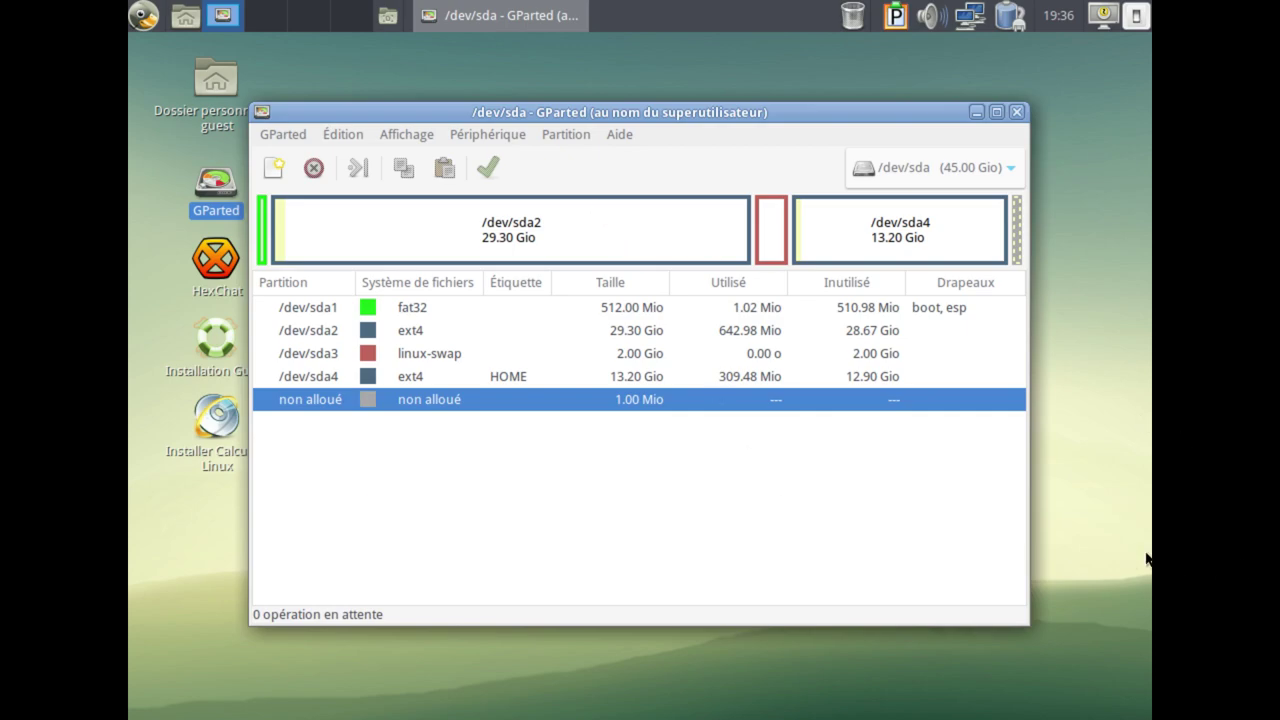
Create a new msdos partition table on /dev/sda.
click(512, 136)
click(527, 160)
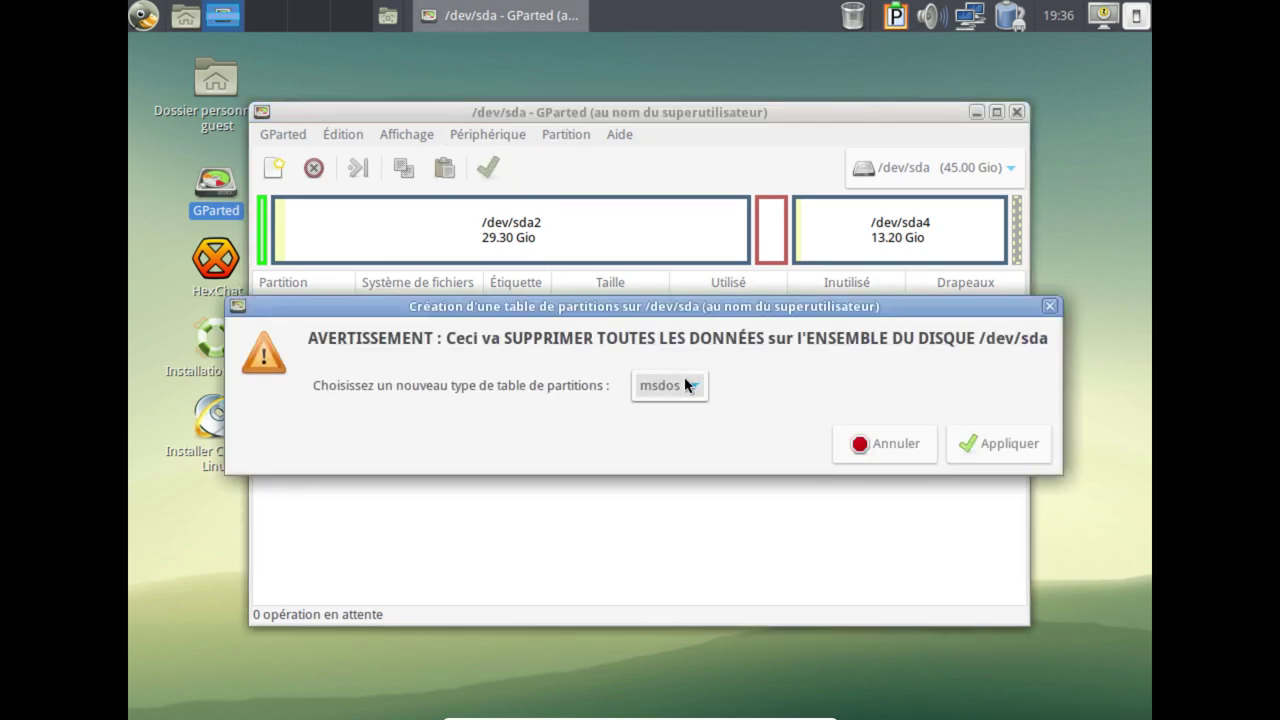
click(995, 446)
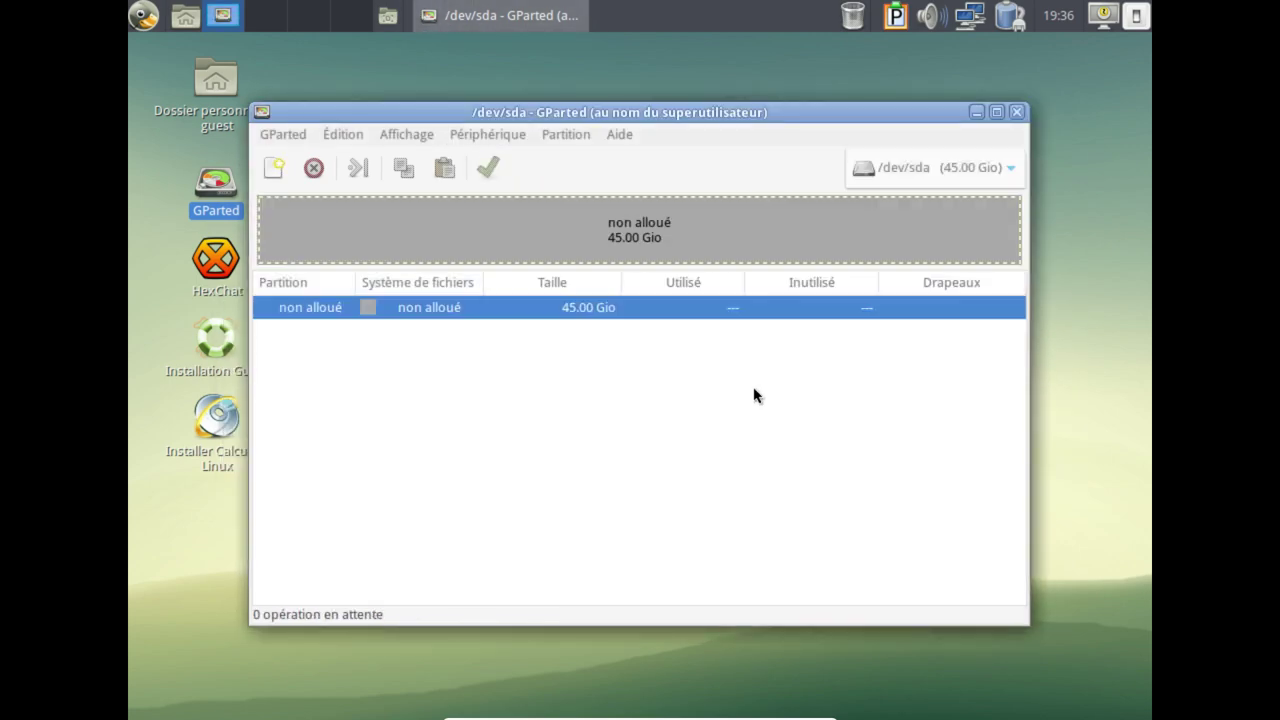
Add a 30000 Mio ext4 partition at the start of the disk.
right_click(386, 227)
click(457, 251)
key(Tab)
text(30000)
click(900, 525)
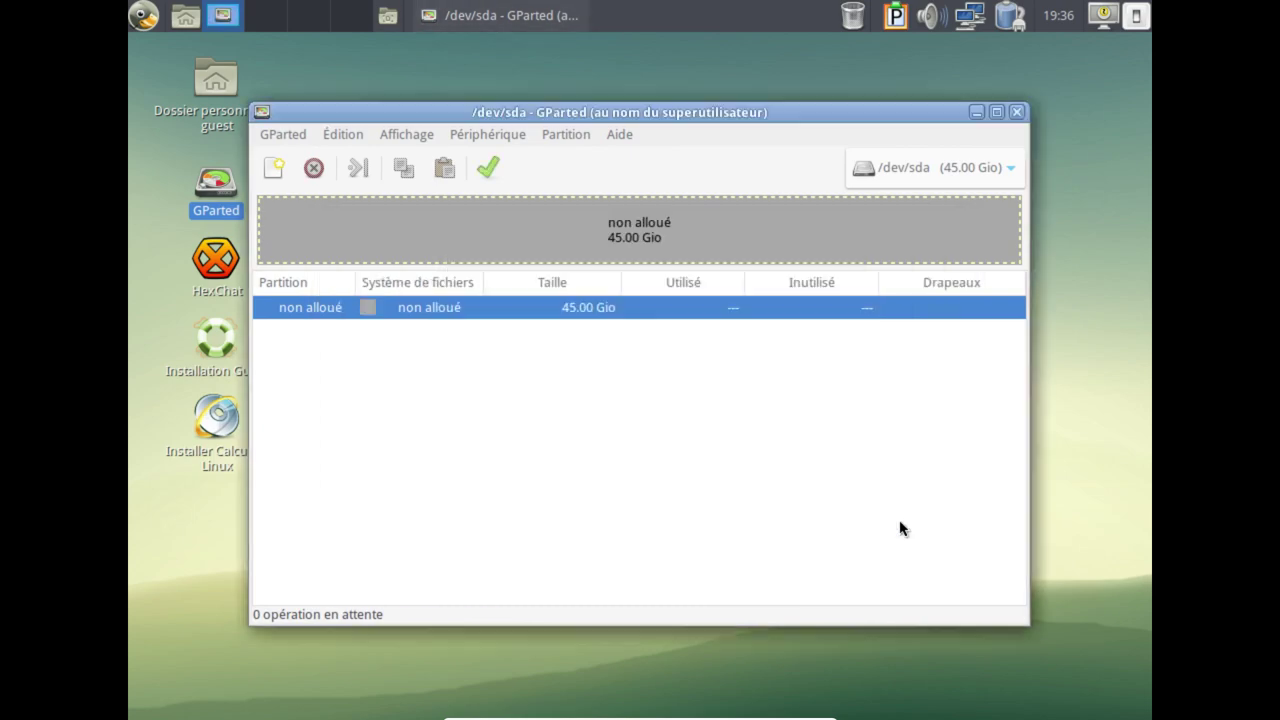
Add a 2048 Mio primary linux-swap partition after it.
right_click(810, 236)
click(836, 262)
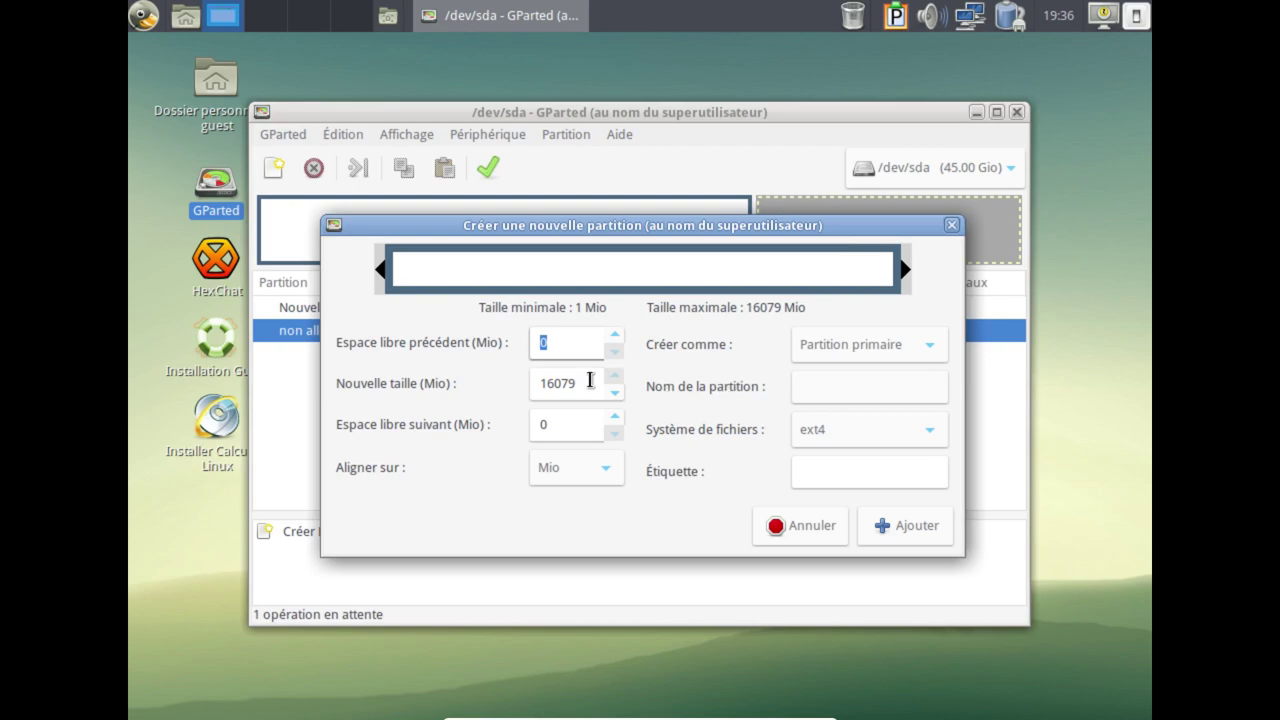
key(Tab)
text(2048)
click(875, 345)
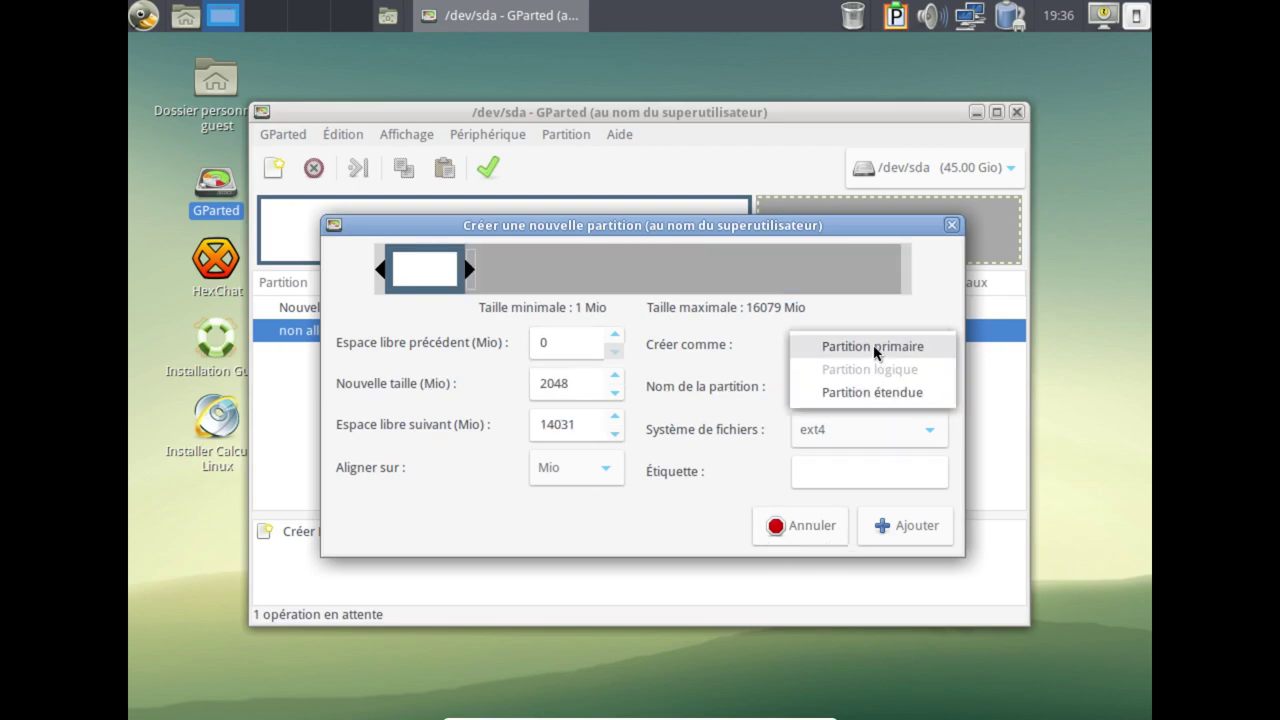
click(874, 350)
click(840, 446)
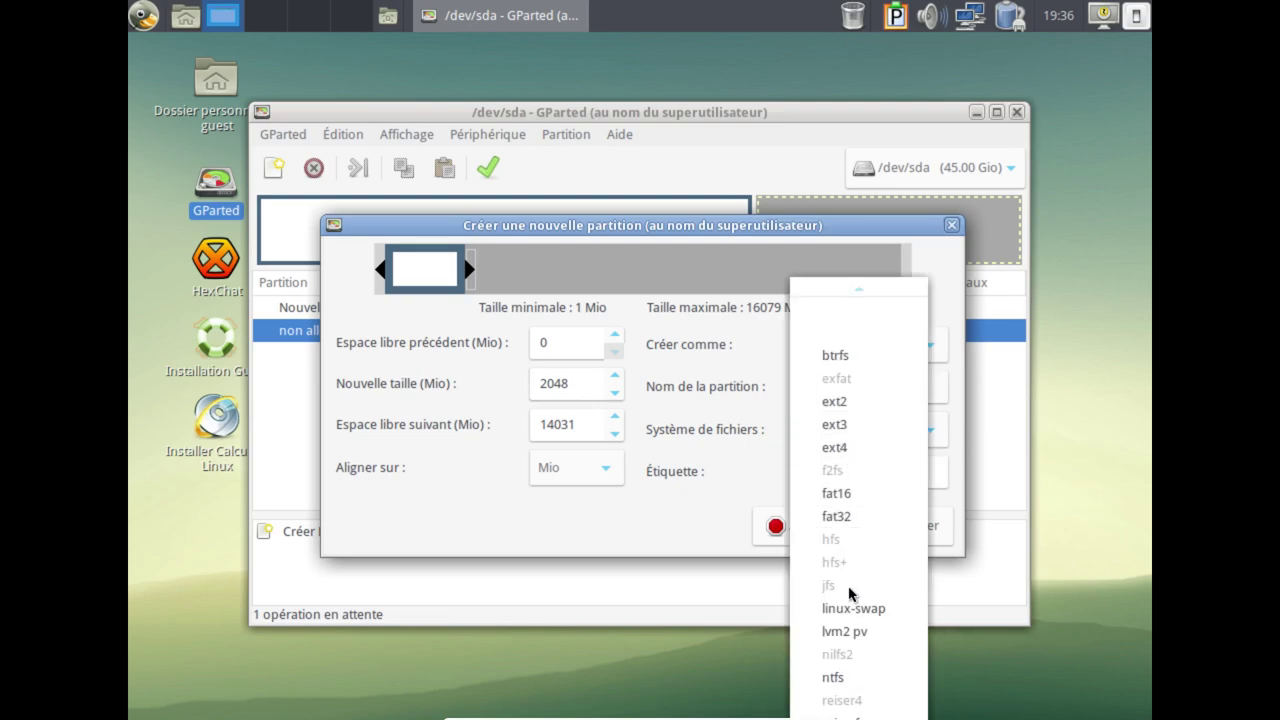
click(850, 608)
click(900, 530)
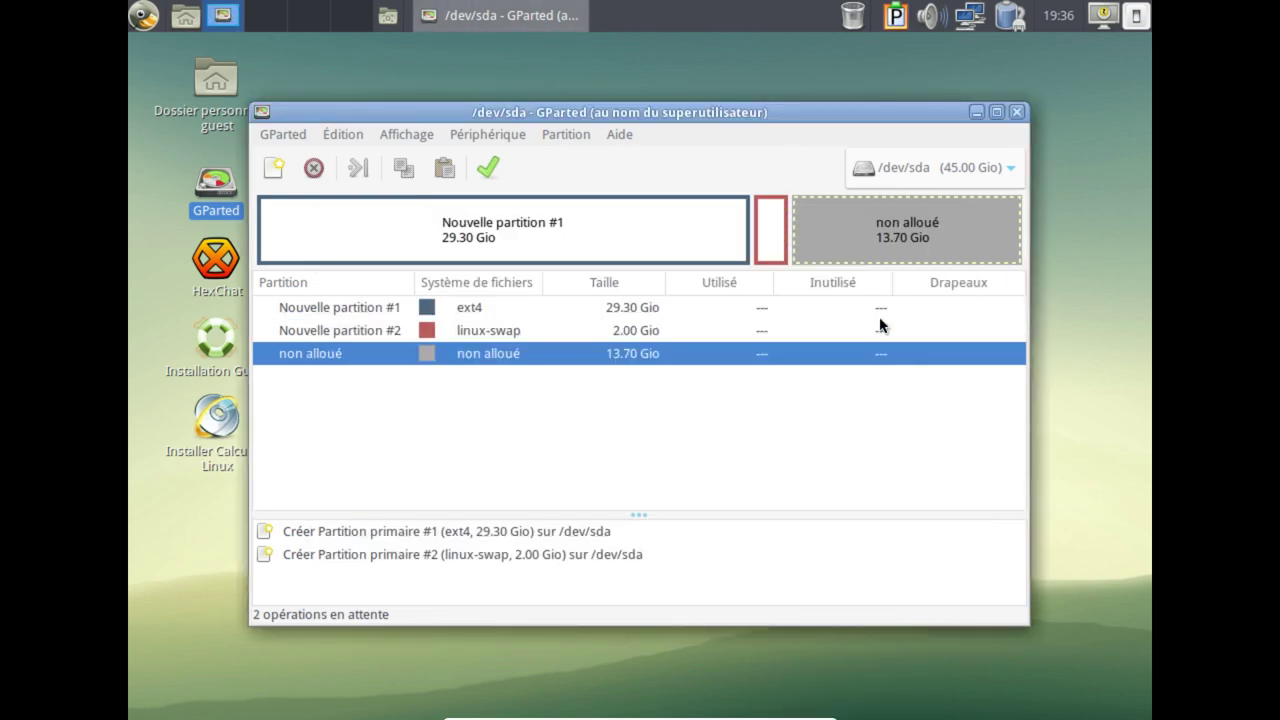
Add an ext4 partition filling the remaining space and apply all pending operations.
right_click(898, 240)
click(898, 262)
click(890, 526)
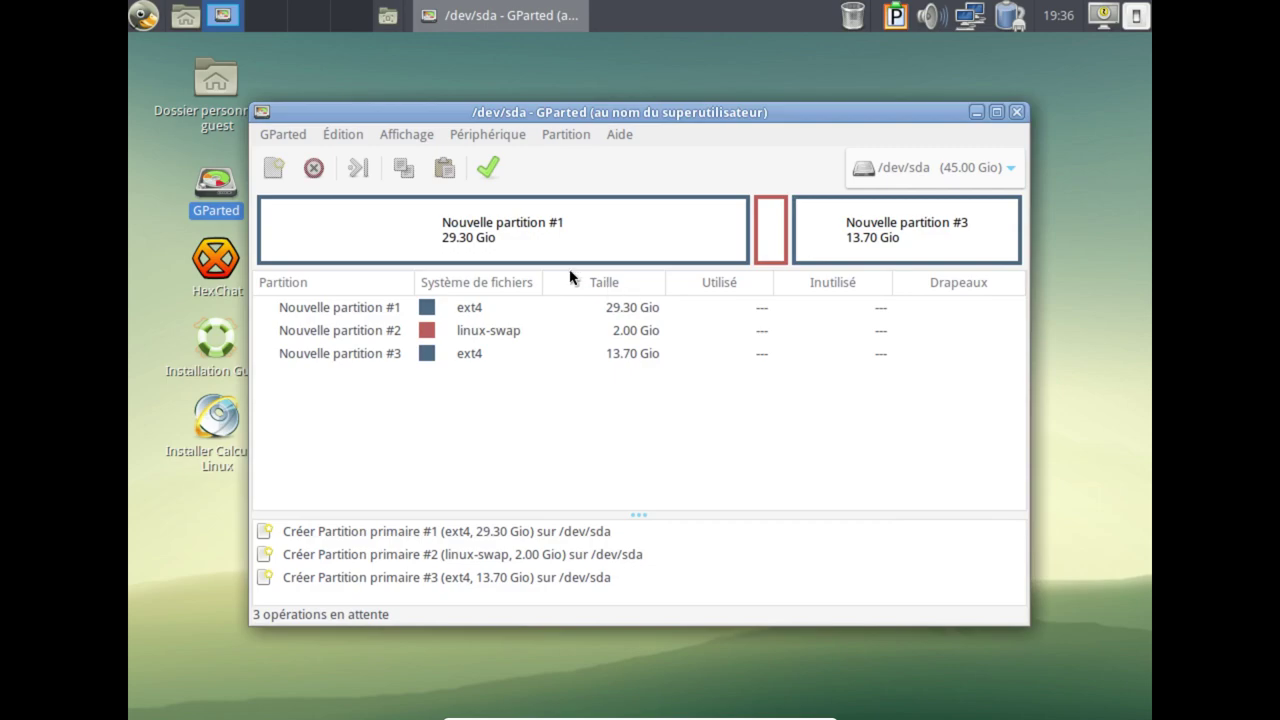
click(488, 168)
click(852, 451)
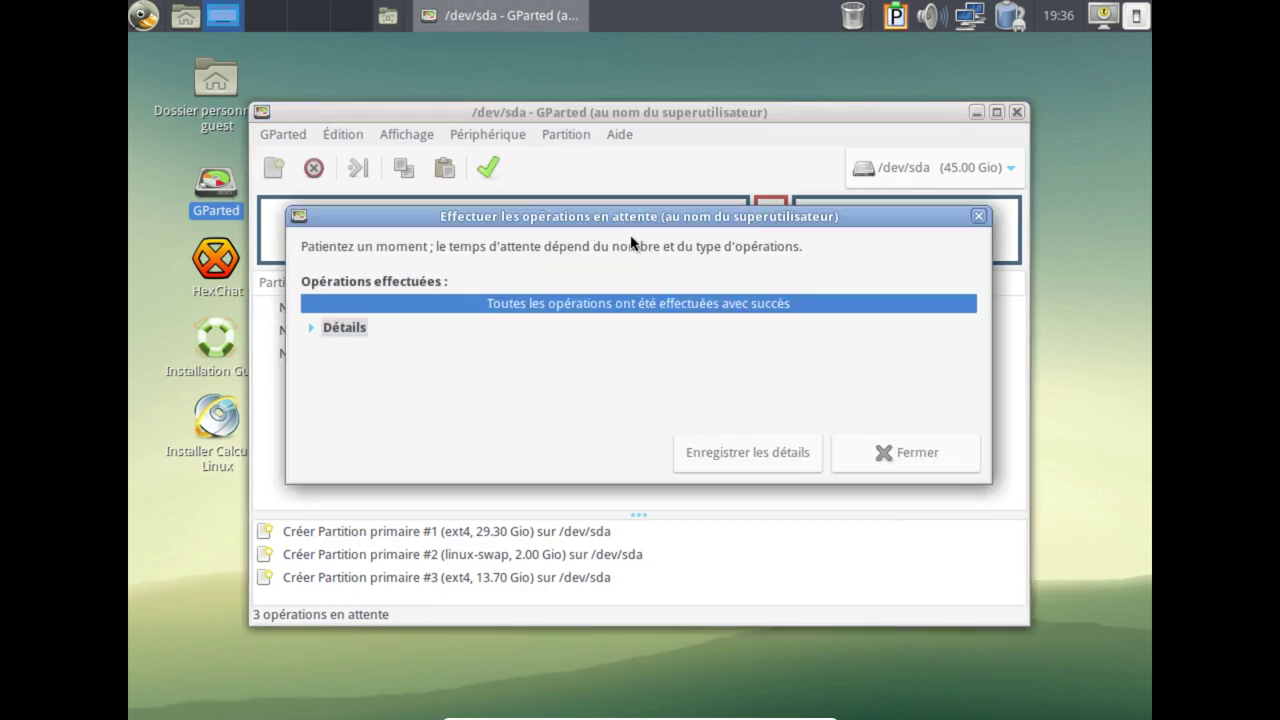
click(905, 452)
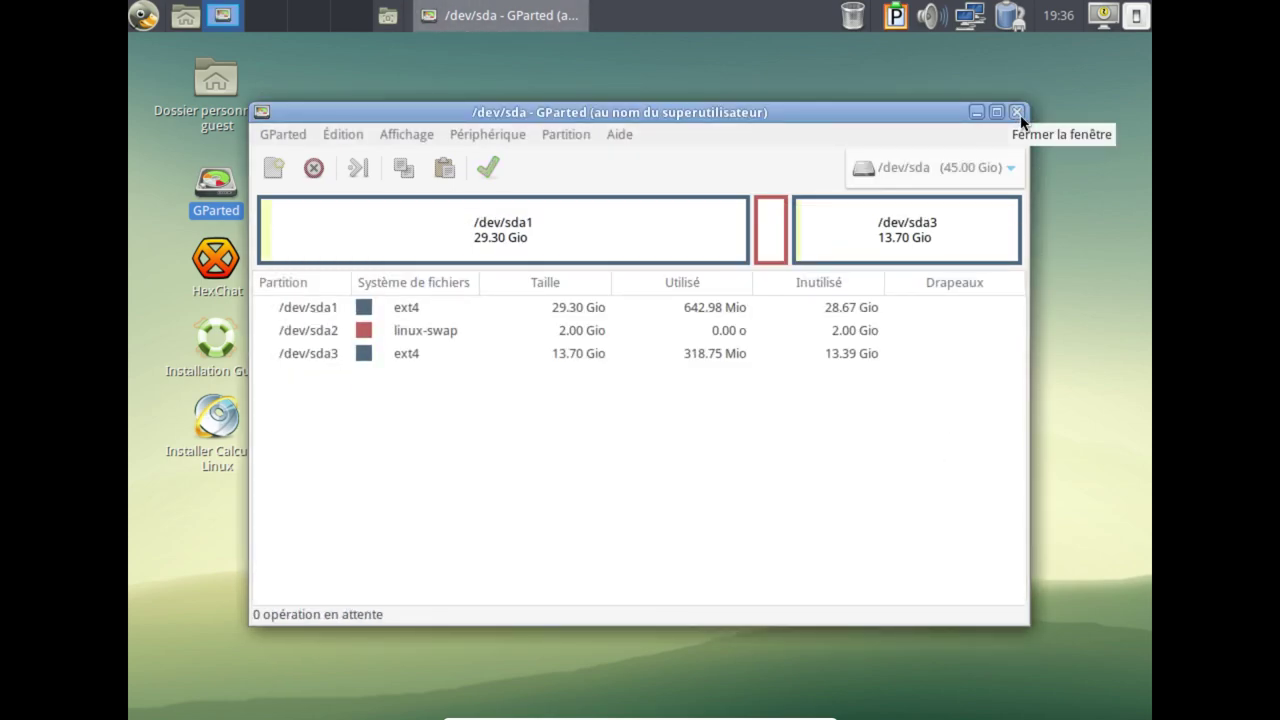
Close GParted, start the Calculate Linux installer and reposition it, then launch HexChat.
click(1016, 112)
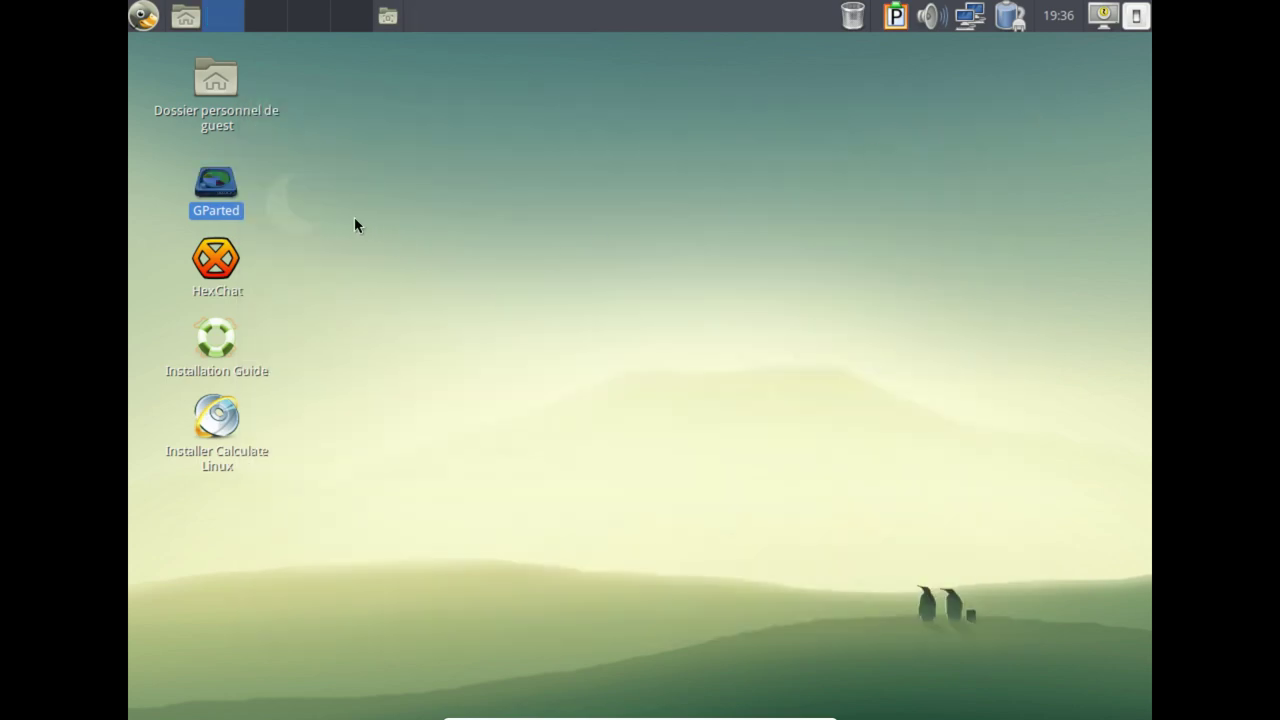
click(216, 416)
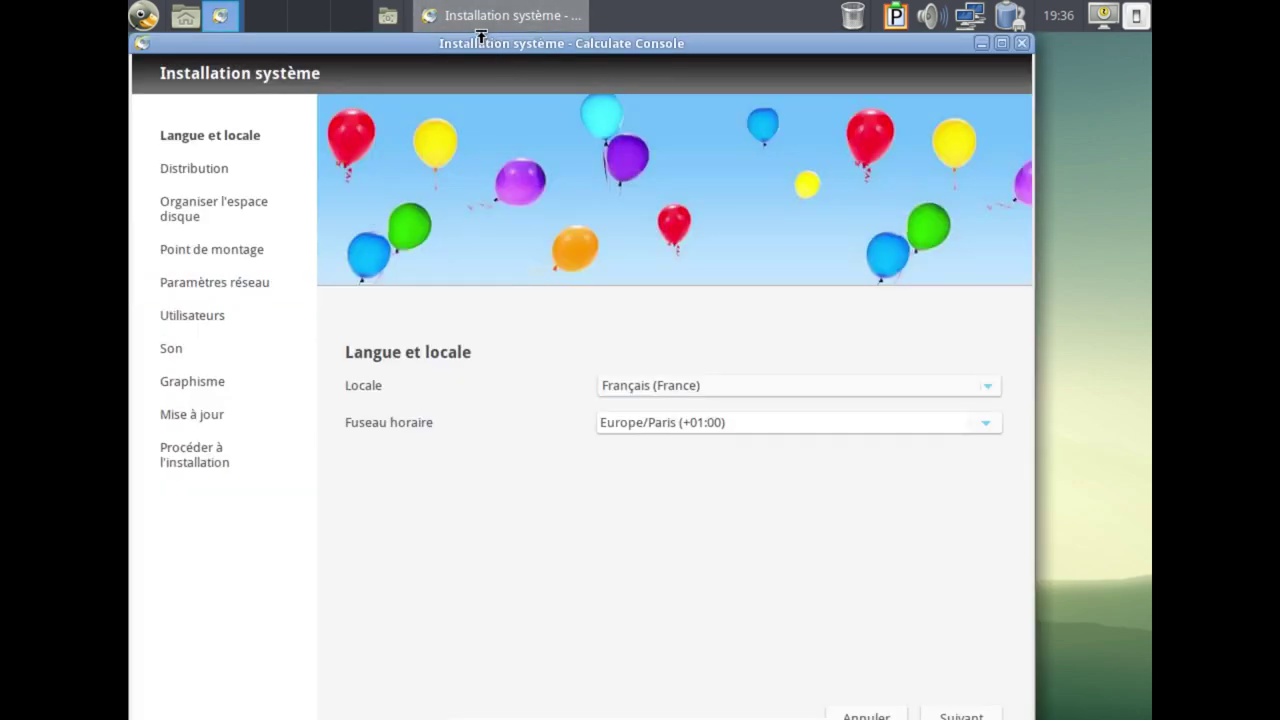
drag(480, 38, 579, 40)
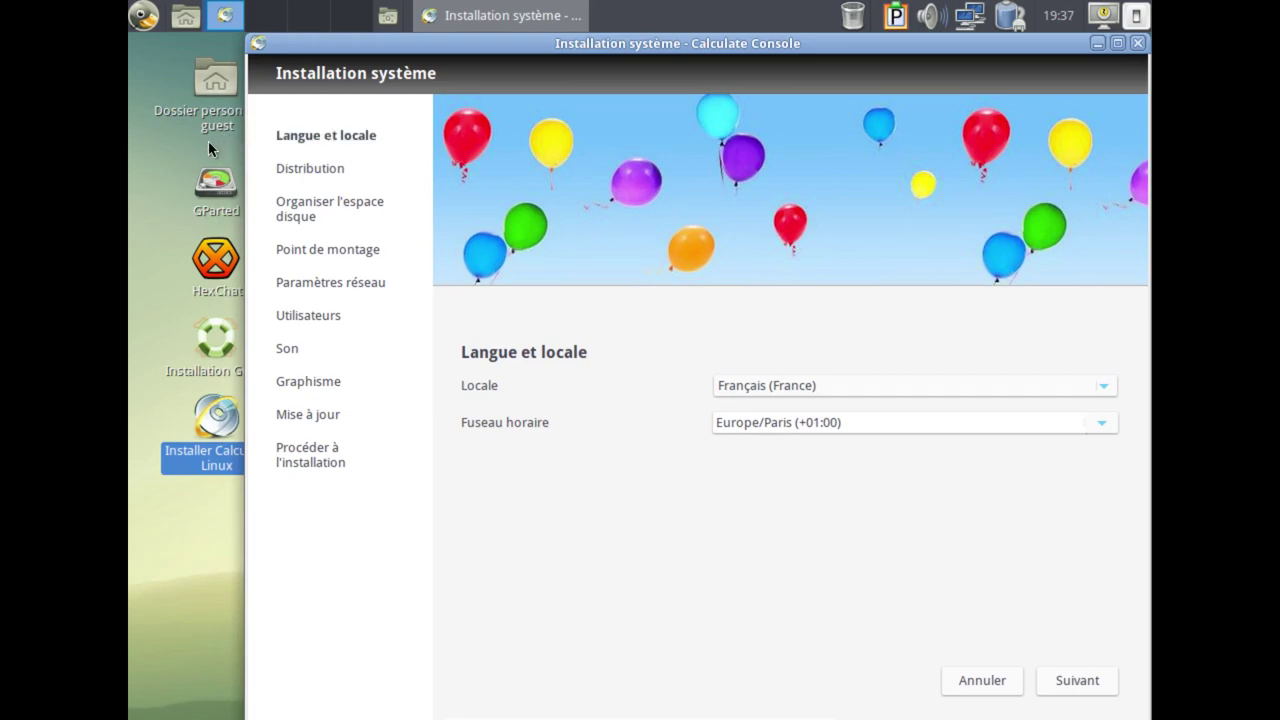
click(217, 267)
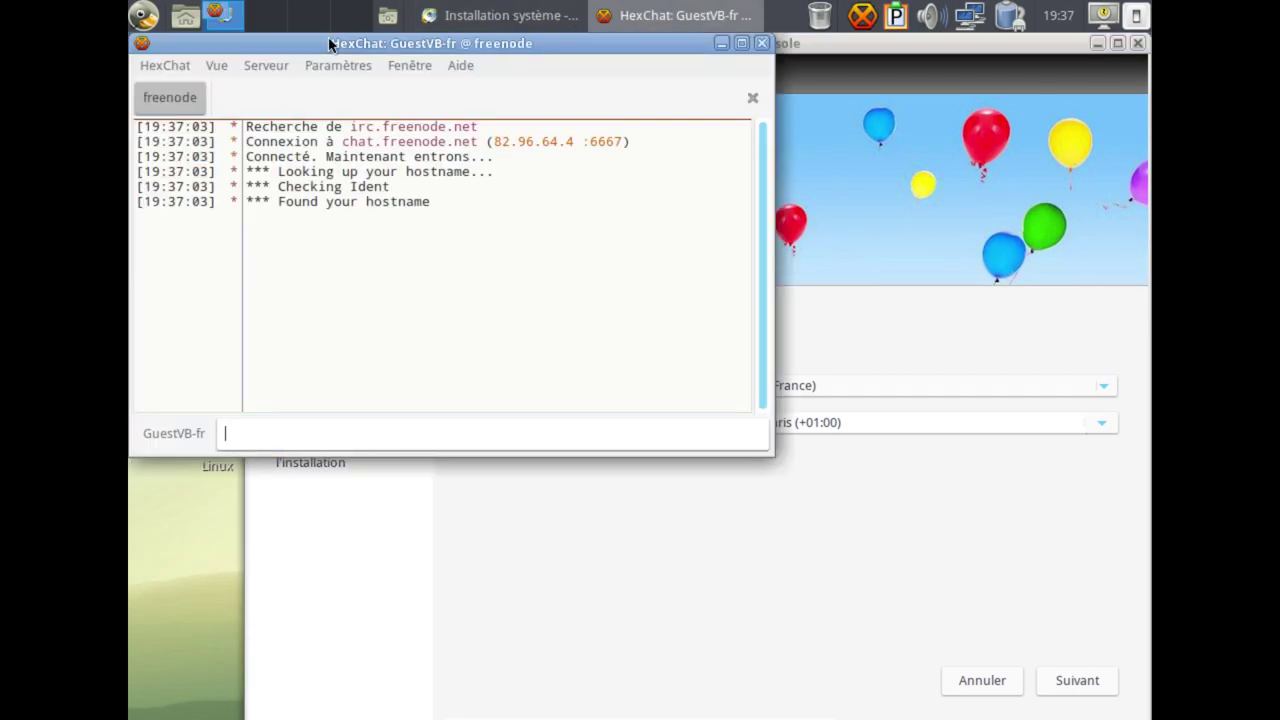
Move HexChat aside, send 'Bonjour à tous :)' to #calculate-fr, then close HexChat.
drag(333, 45, 555, 143)
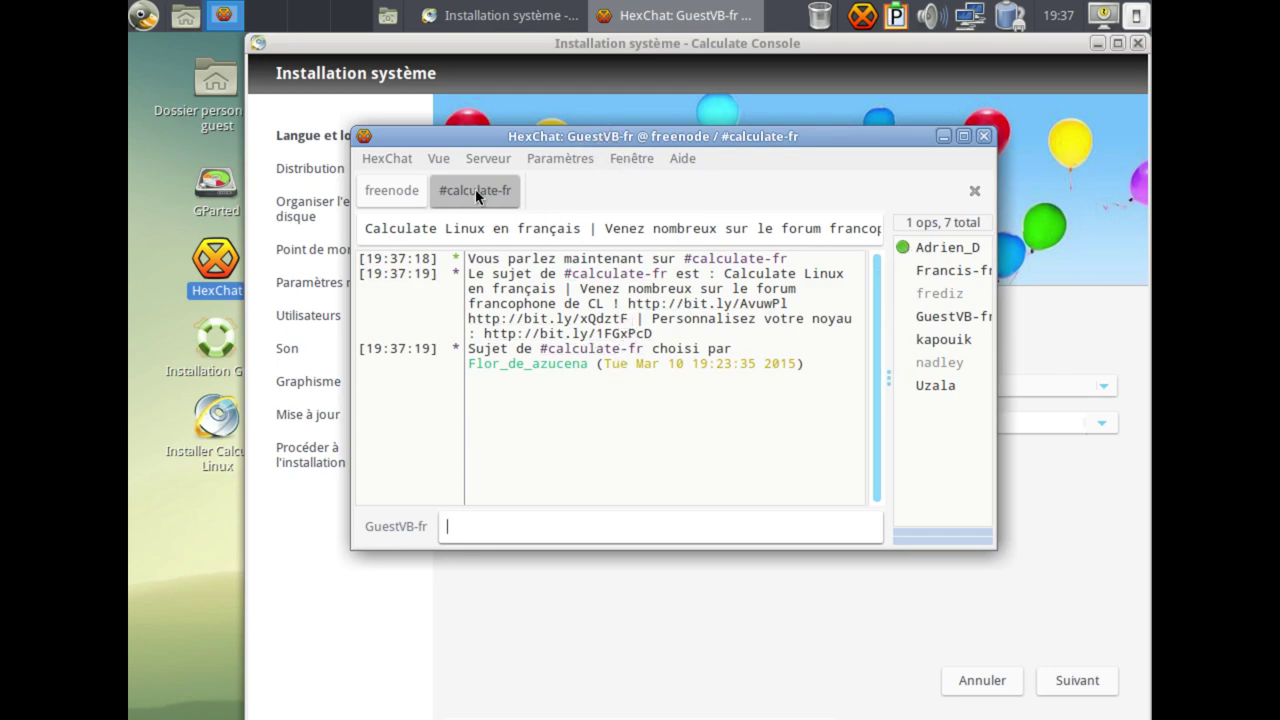
click(948, 248)
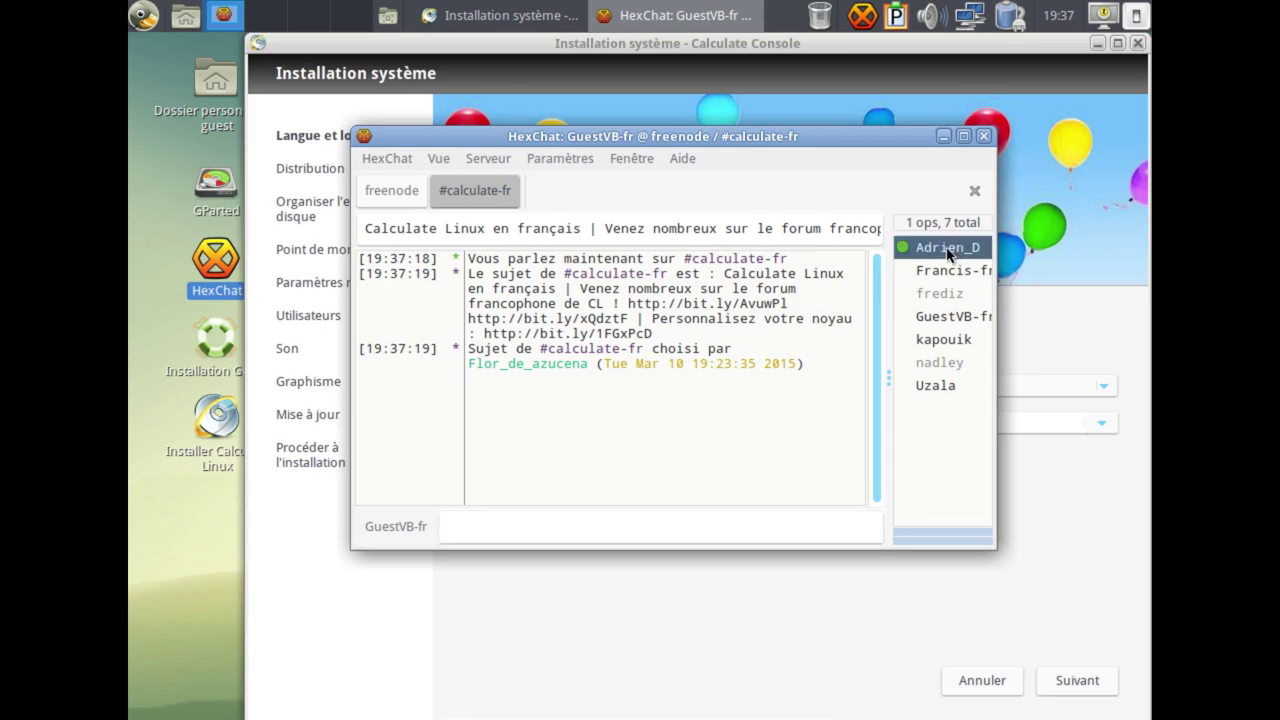
click(644, 516)
text(bonjo)
key(BackSpace)
key(BackSpace)
key(BackSpace)
key(BackSpace)
key(BackSpace)
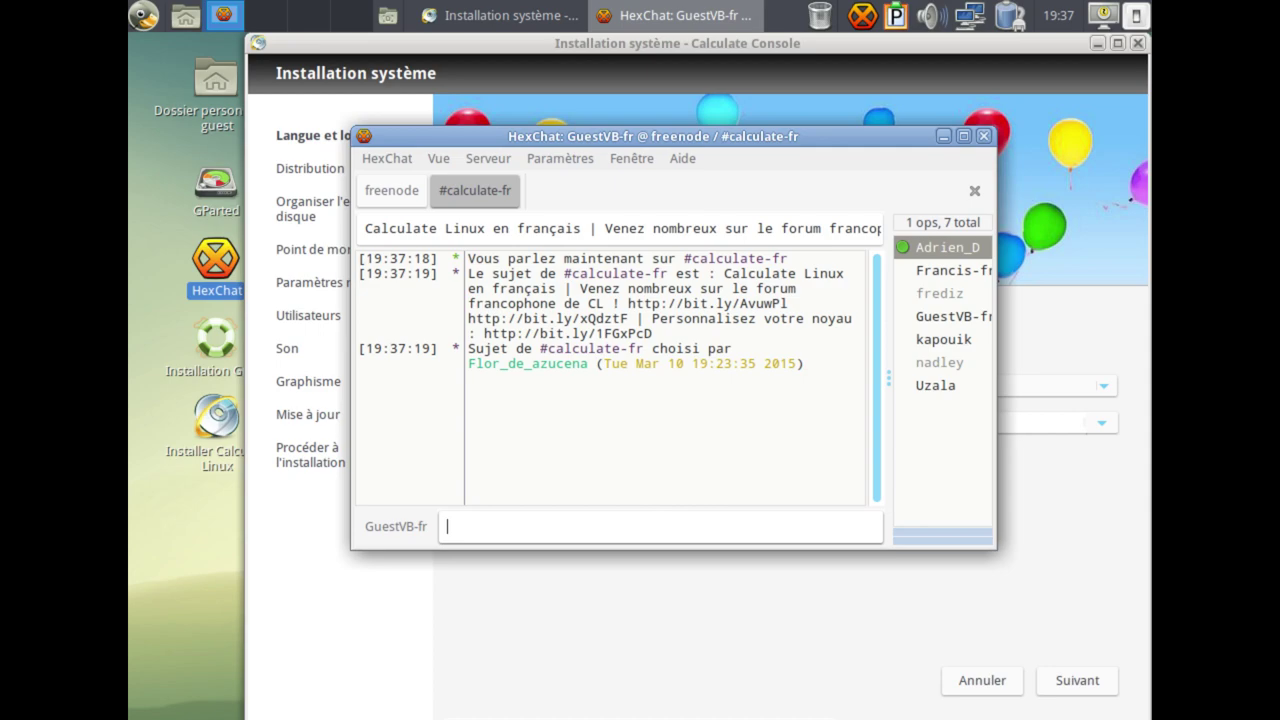
text(Bonjour à tous :))
key(Return)
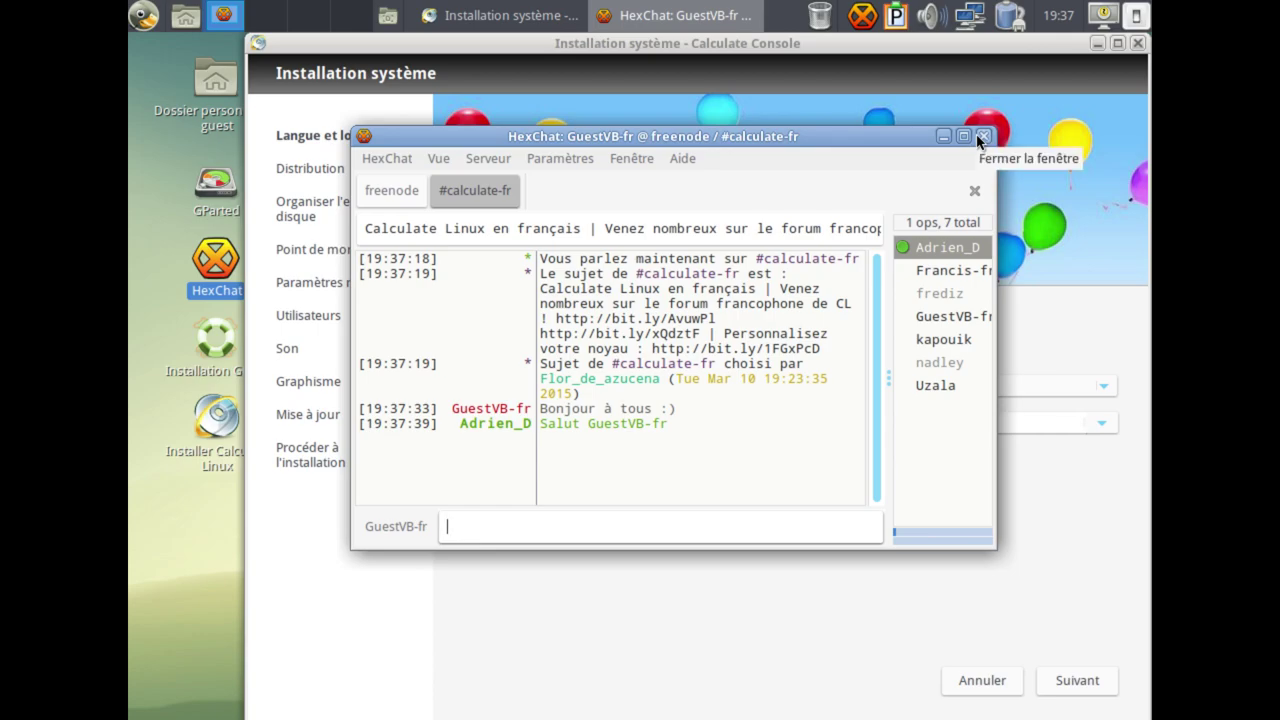
click(980, 137)
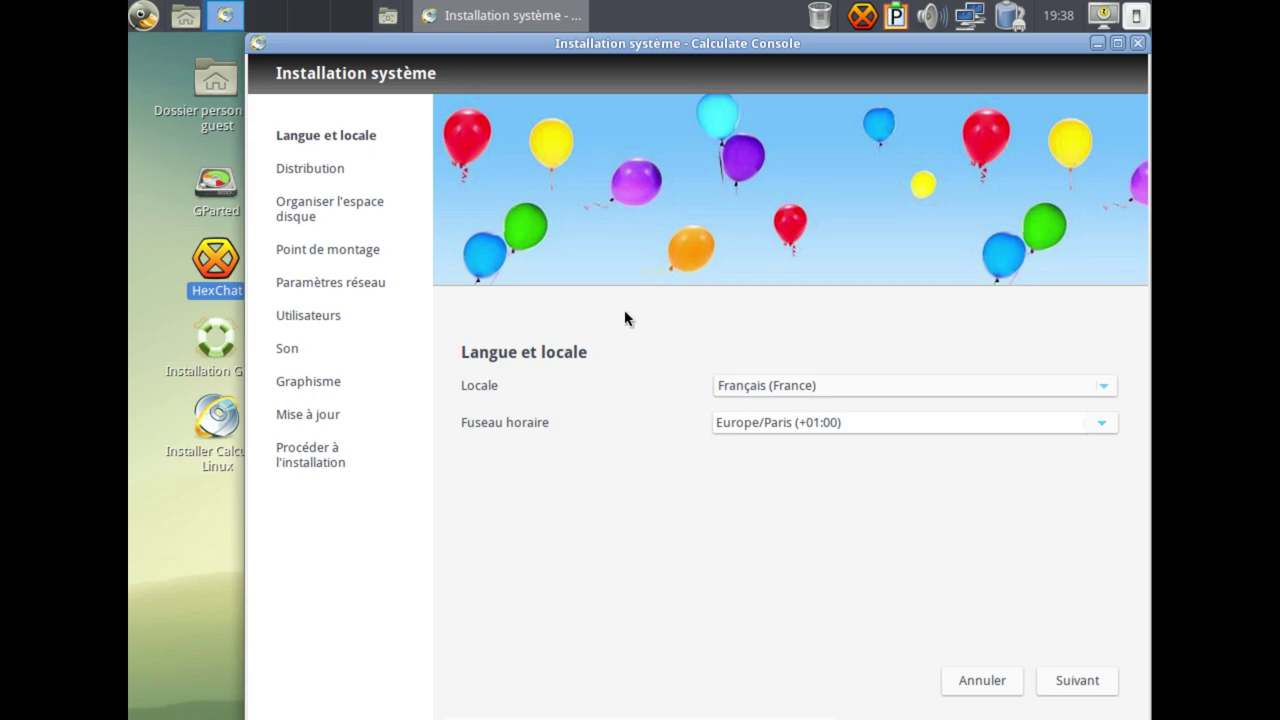
click(1068, 688)
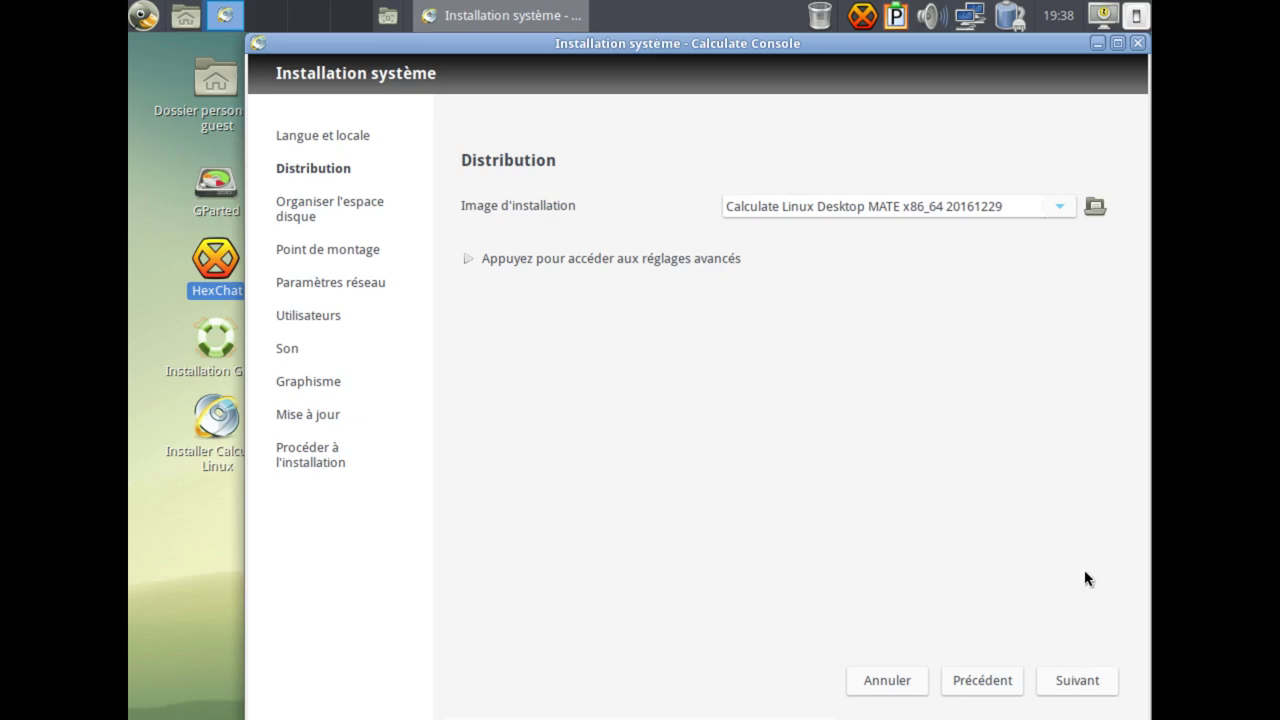
click(1073, 683)
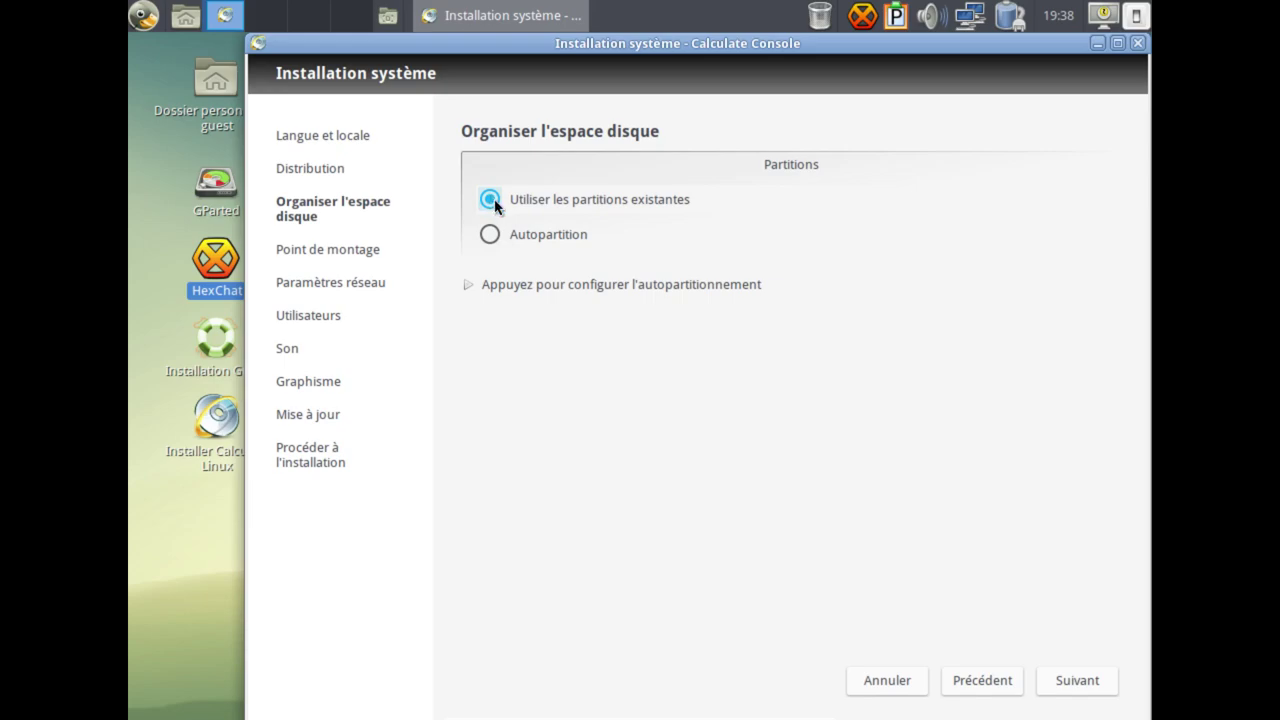
Select Autopartition, expand its options and switch the LVM option off.
click(490, 236)
click(487, 287)
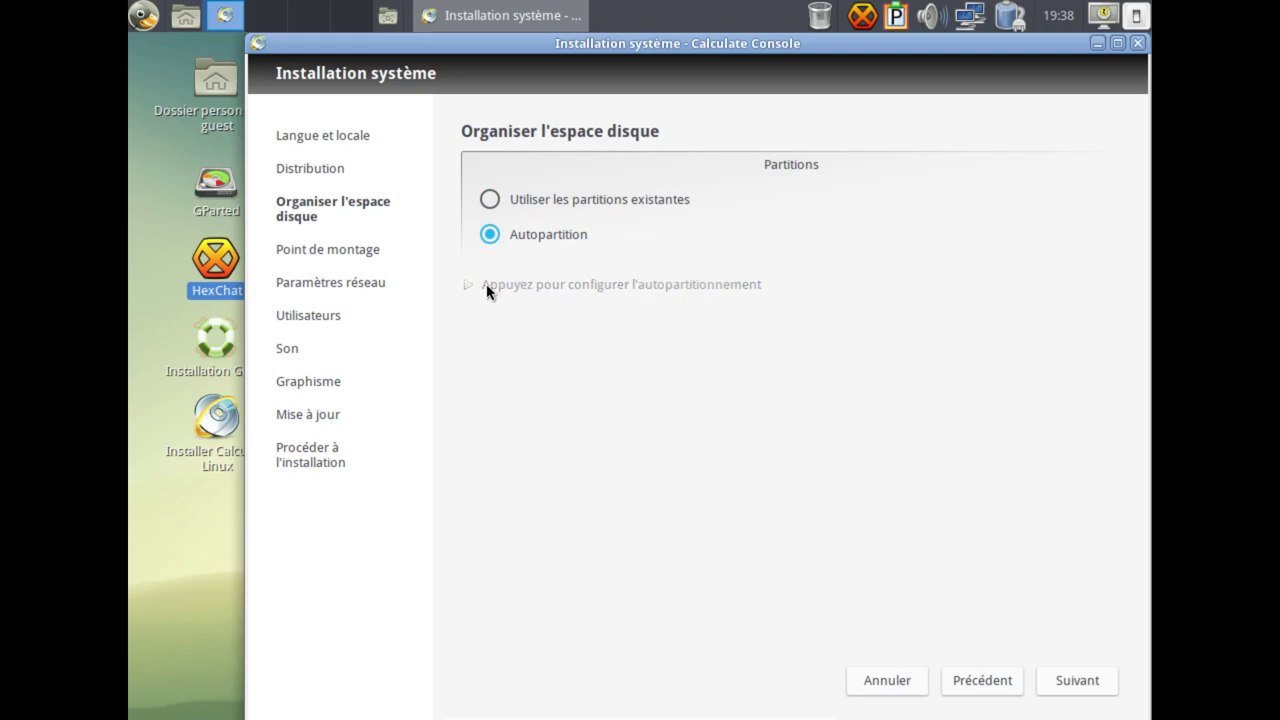
scroll(818, 265, down, 1)
scroll(818, 265, down, 1)
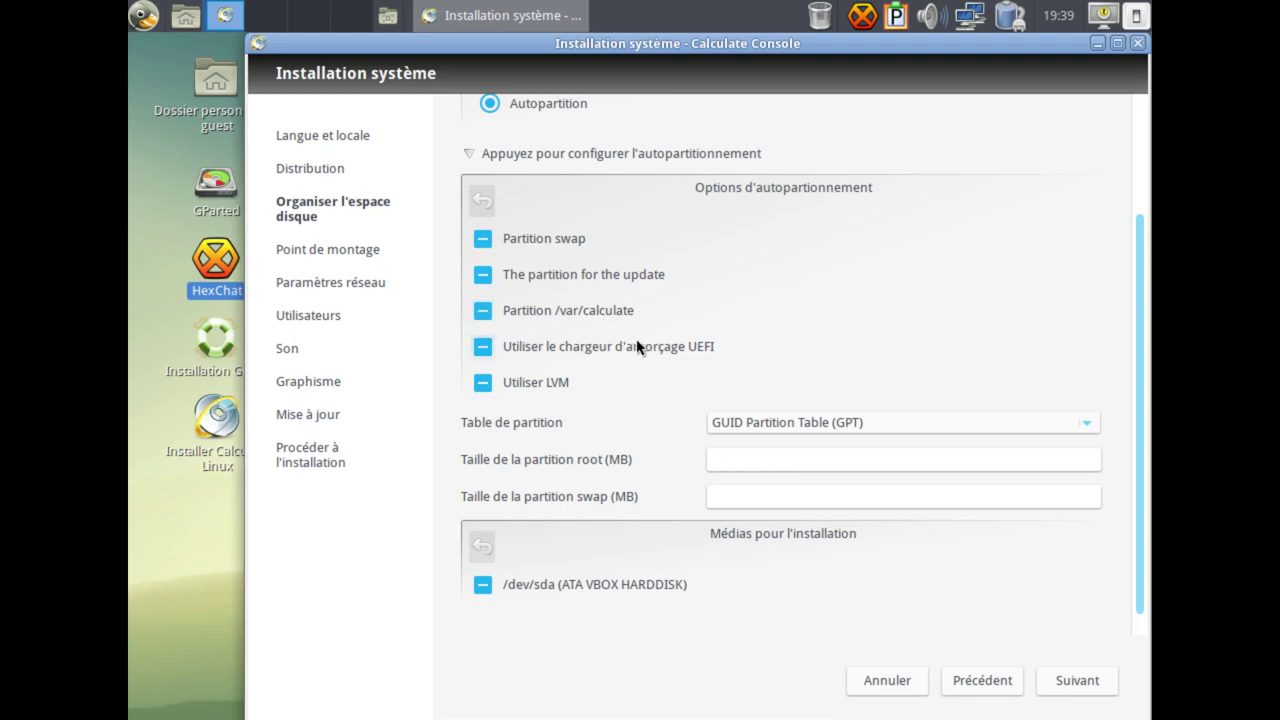
click(483, 386)
click(485, 390)
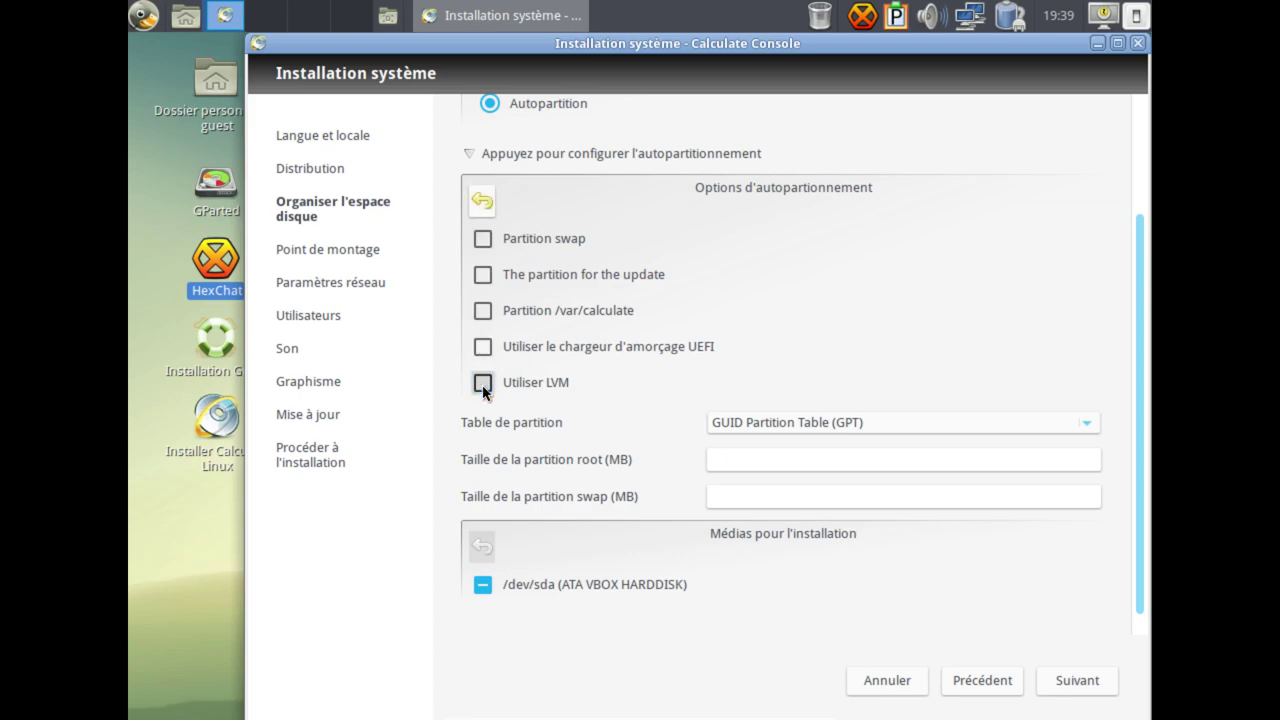
click(483, 388)
click(484, 388)
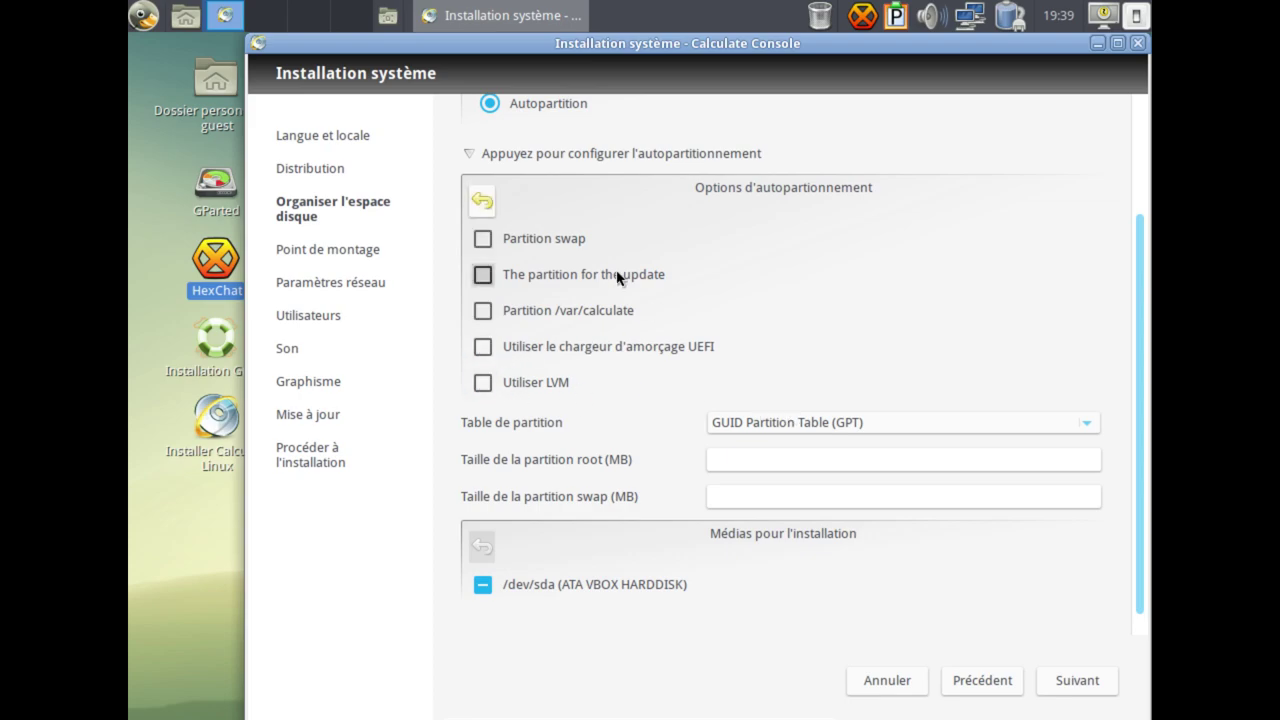
Keep GUID Partition Table (GPT) as the scheme, clear the root size and enter 20 for swap.
click(753, 422)
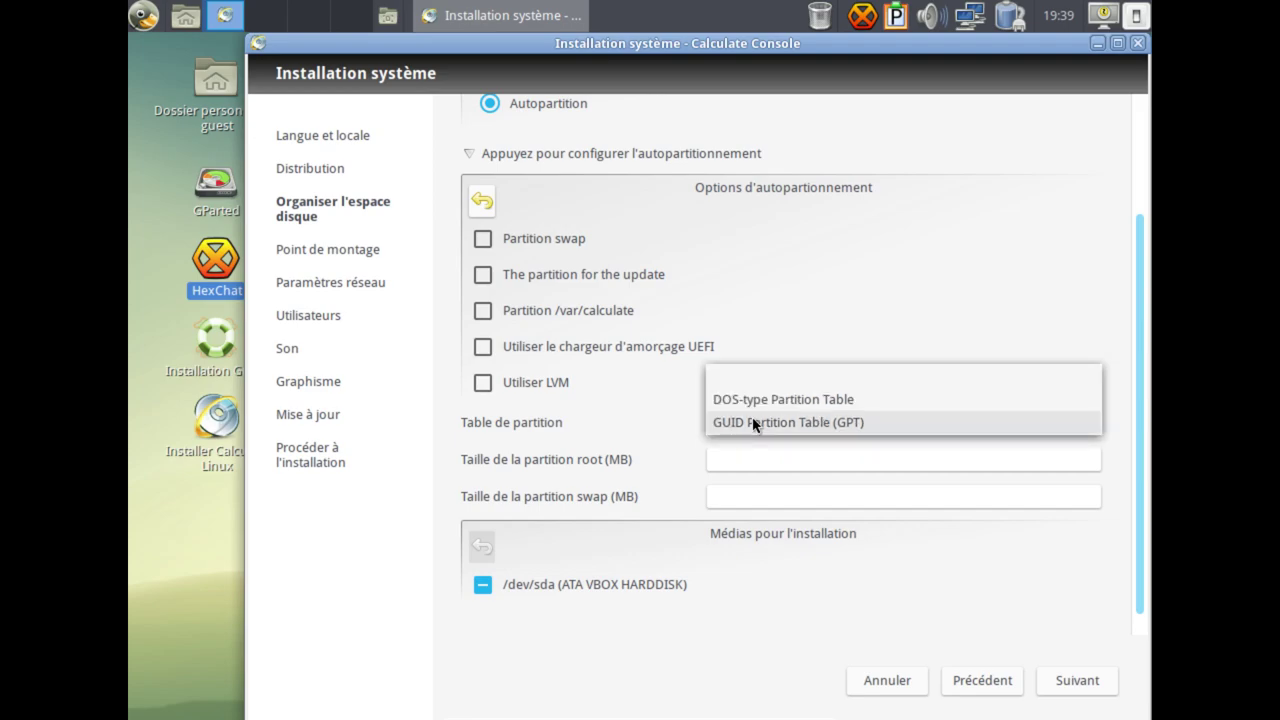
click(753, 422)
click(751, 457)
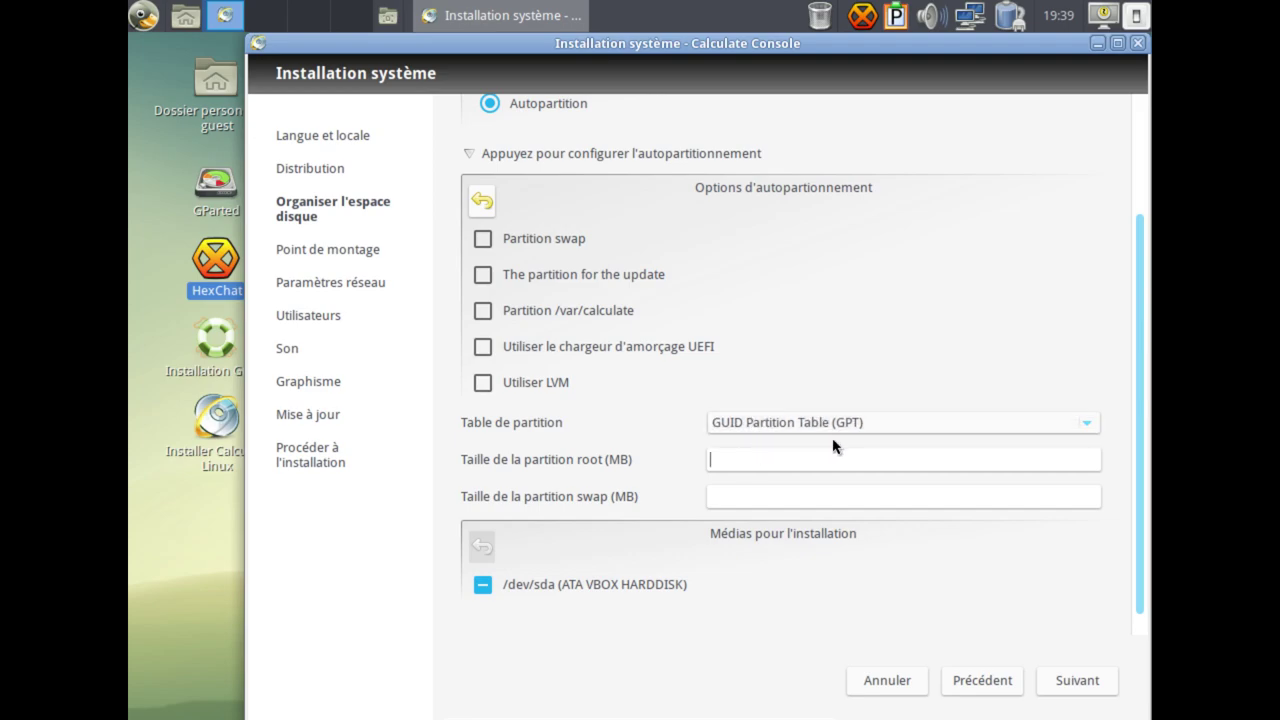
text(1000)
text(30000)
drag(768, 462, 663, 460)
key(BackSpace)
click(822, 497)
text(2048)
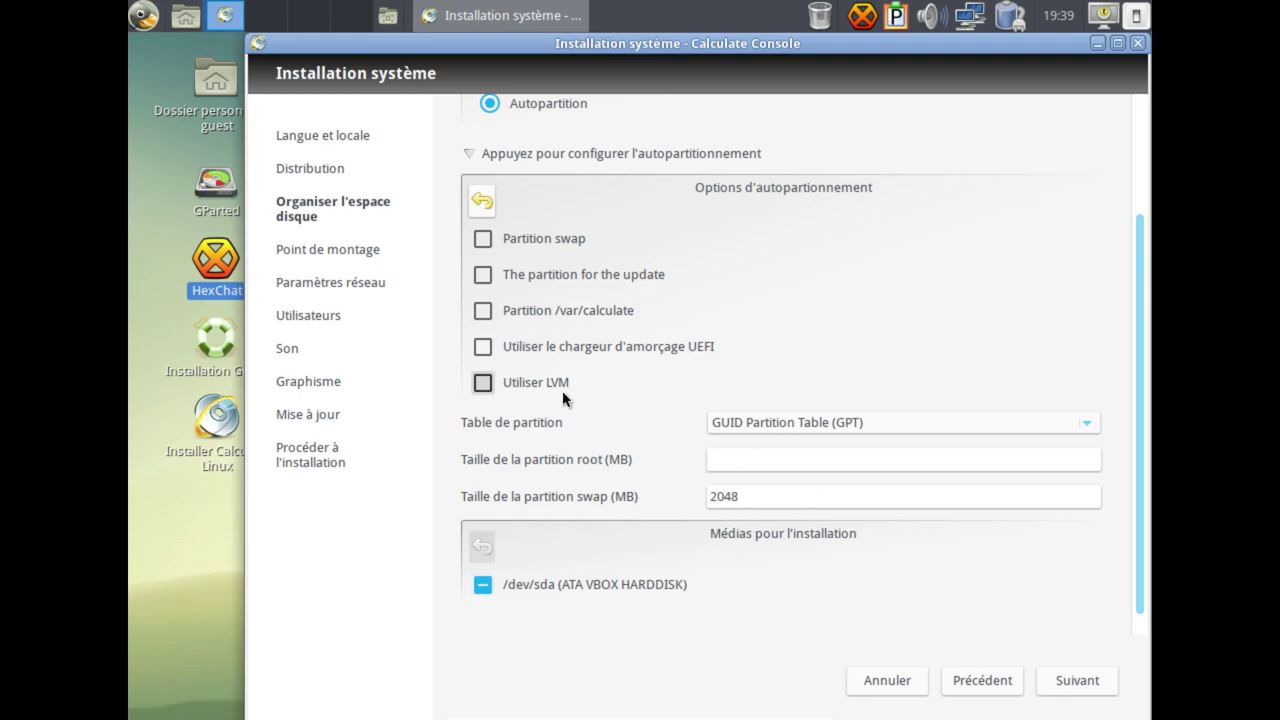
Discard the autopartition settings, choose Utiliser les partitions existantes and continue.
click(474, 203)
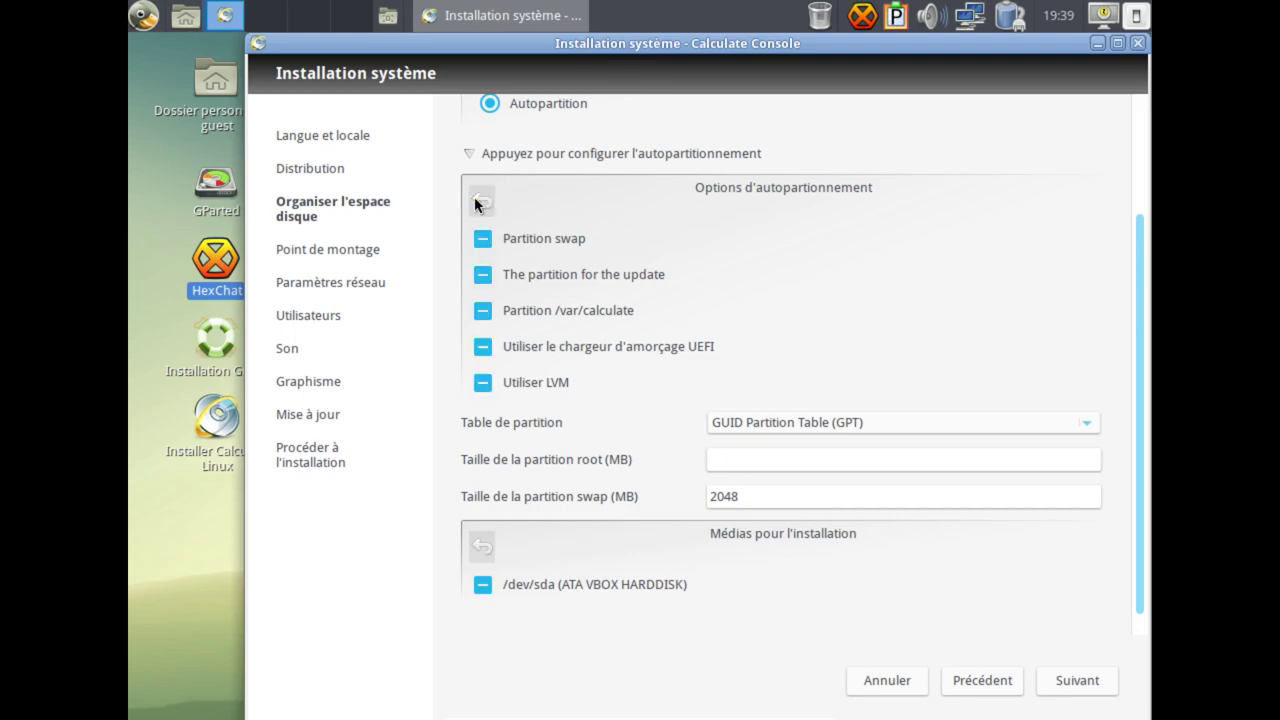
click(470, 157)
click(722, 232)
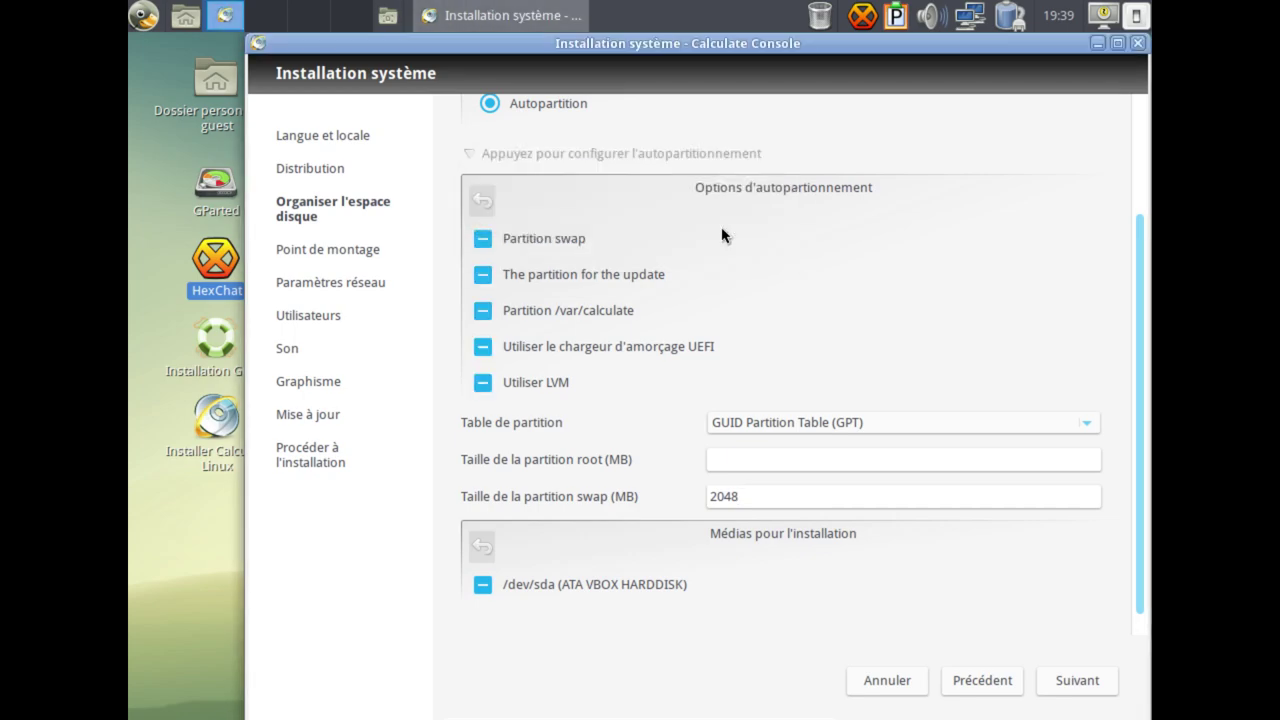
click(596, 201)
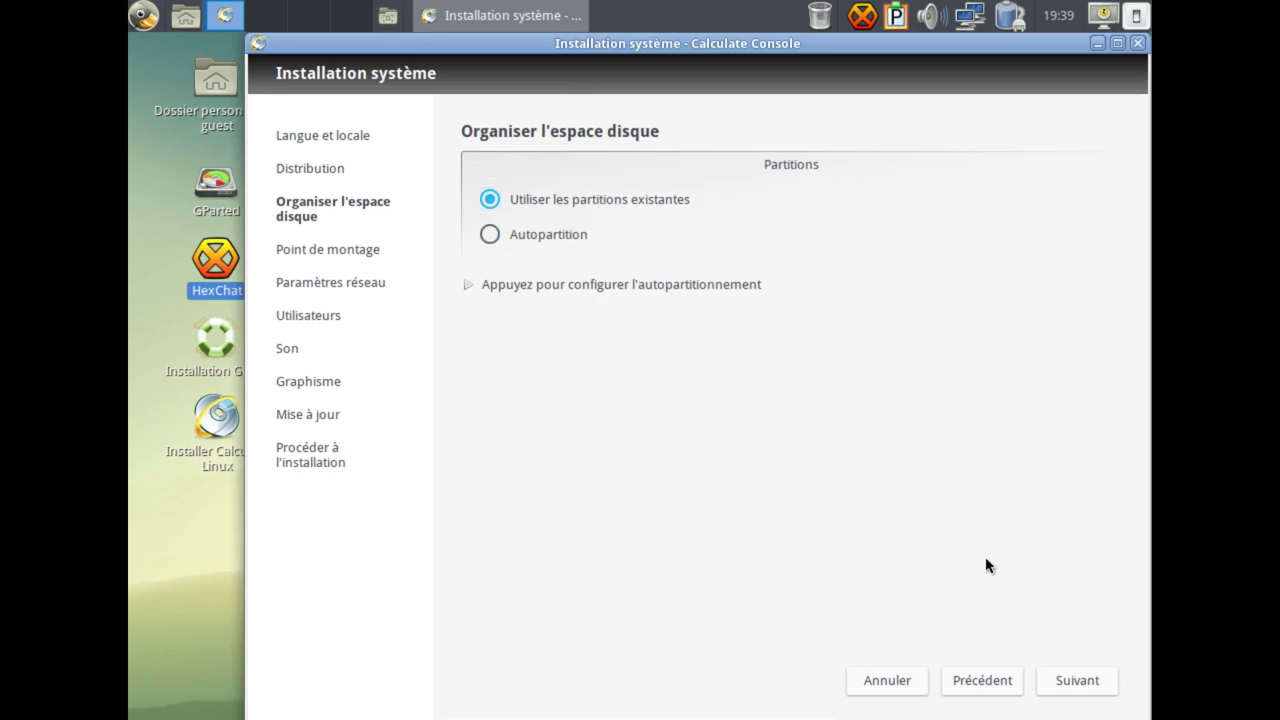
click(1075, 685)
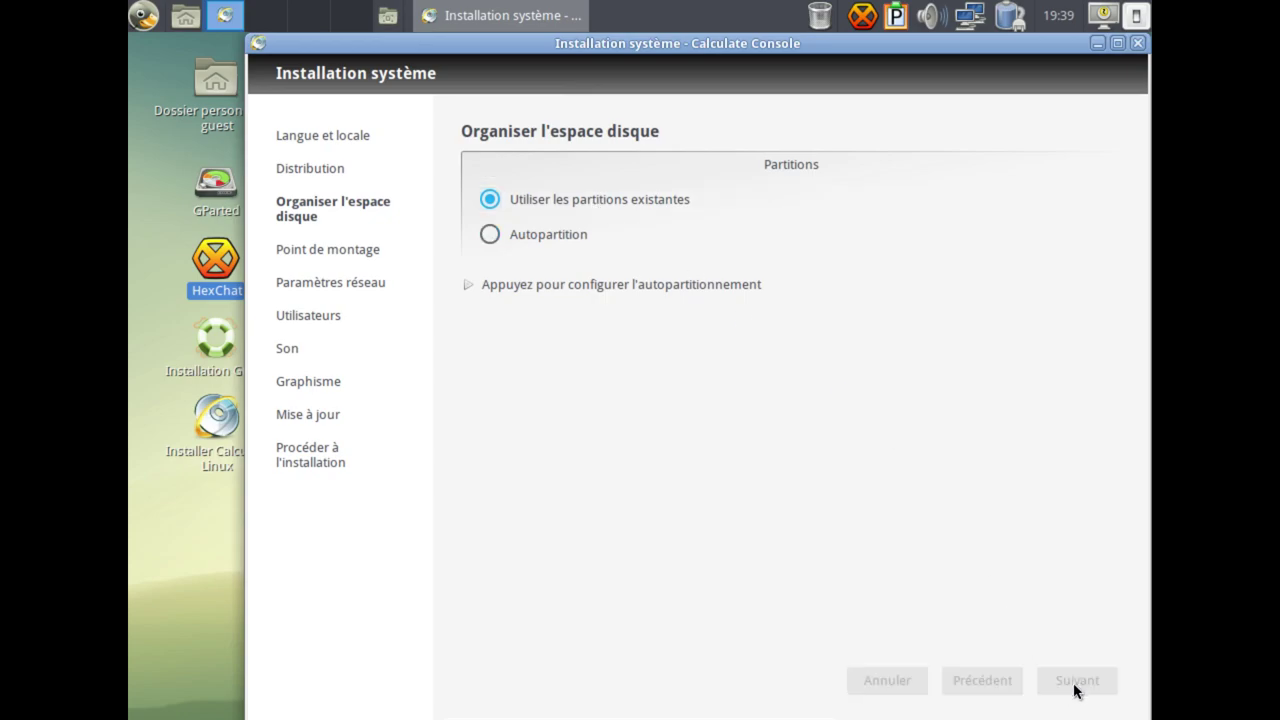
Add a mount point entry mounting /dev/sda1 as / with ext4.
click(475, 254)
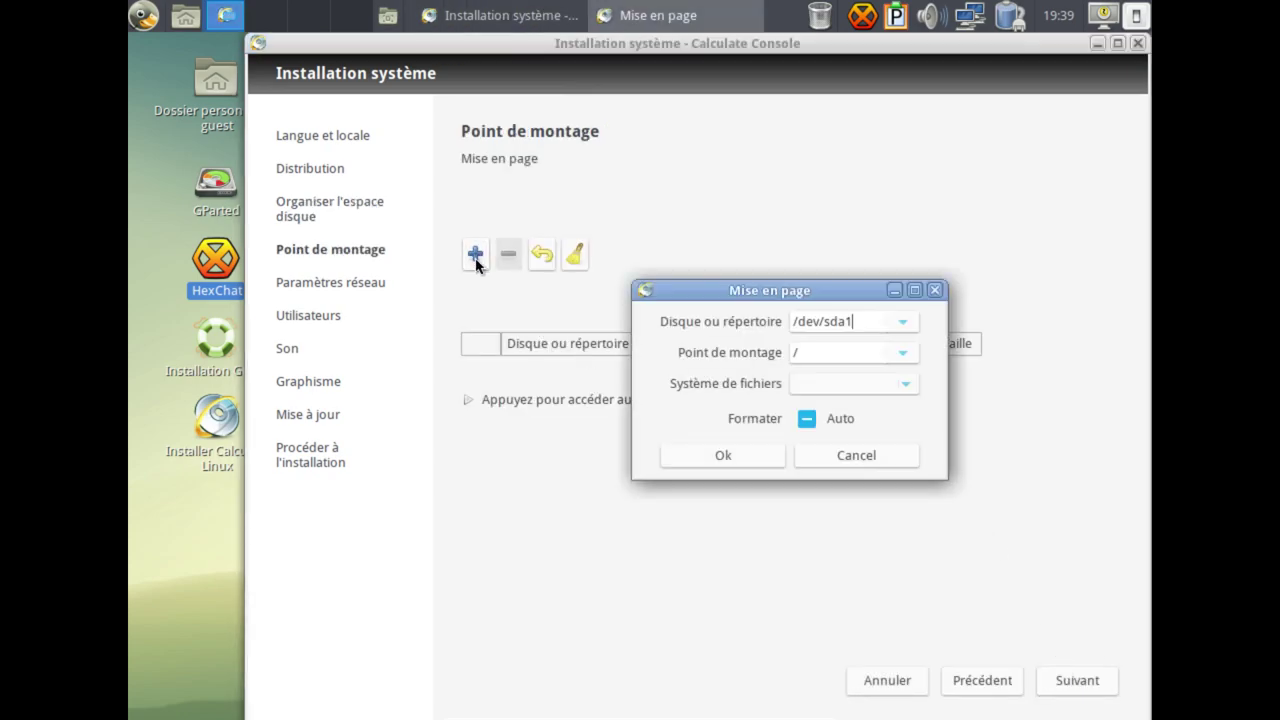
click(903, 379)
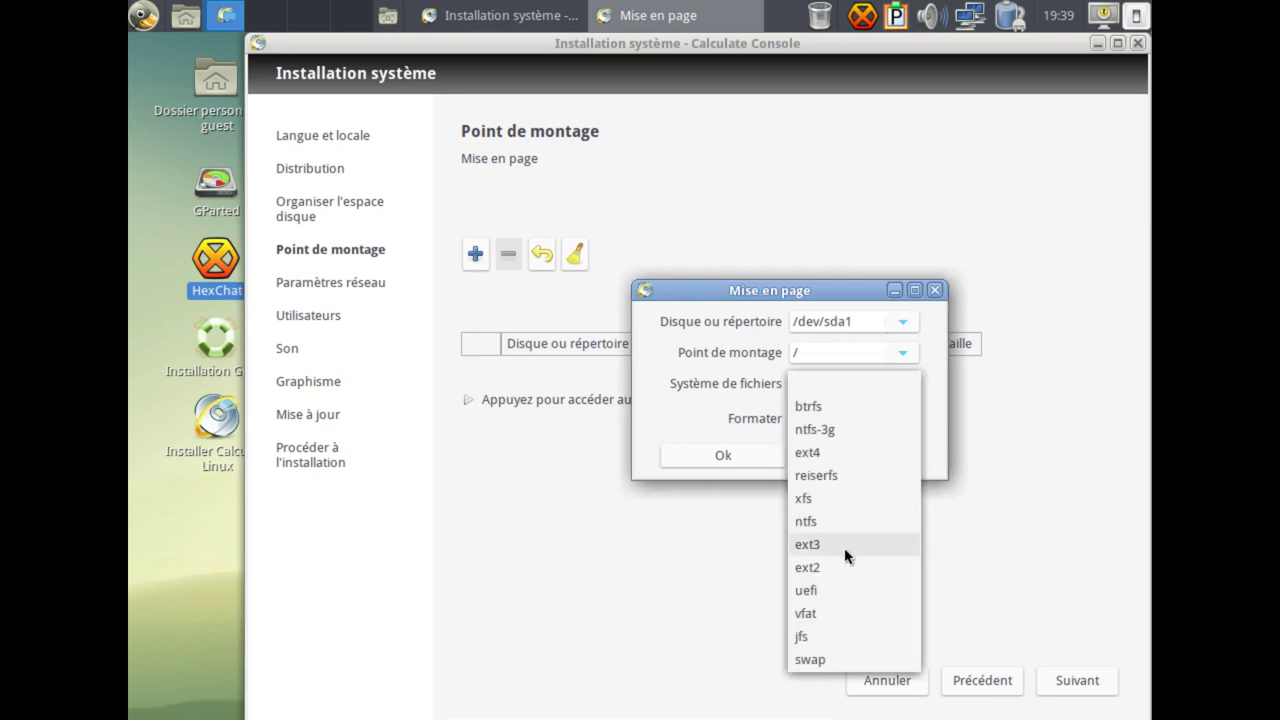
click(832, 455)
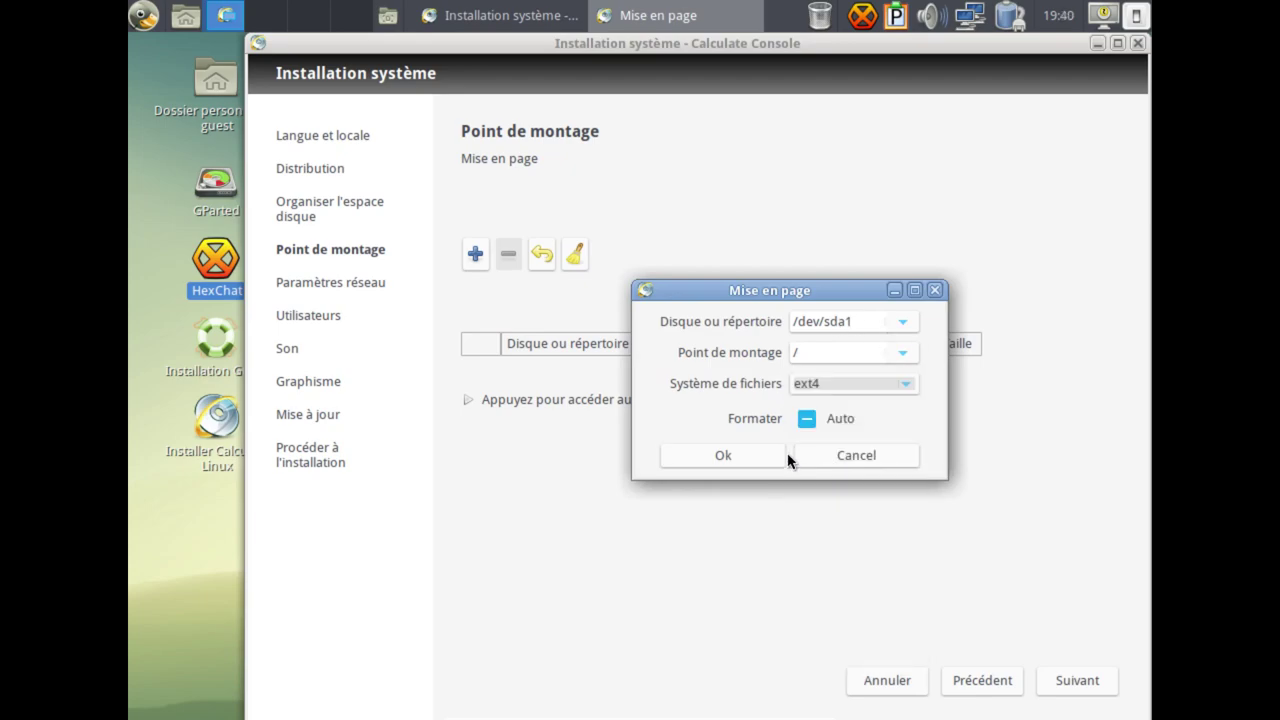
click(757, 458)
Add /dev/sda2 as the swap partition with swap filesystem.
click(475, 242)
click(901, 322)
click(874, 343)
click(904, 358)
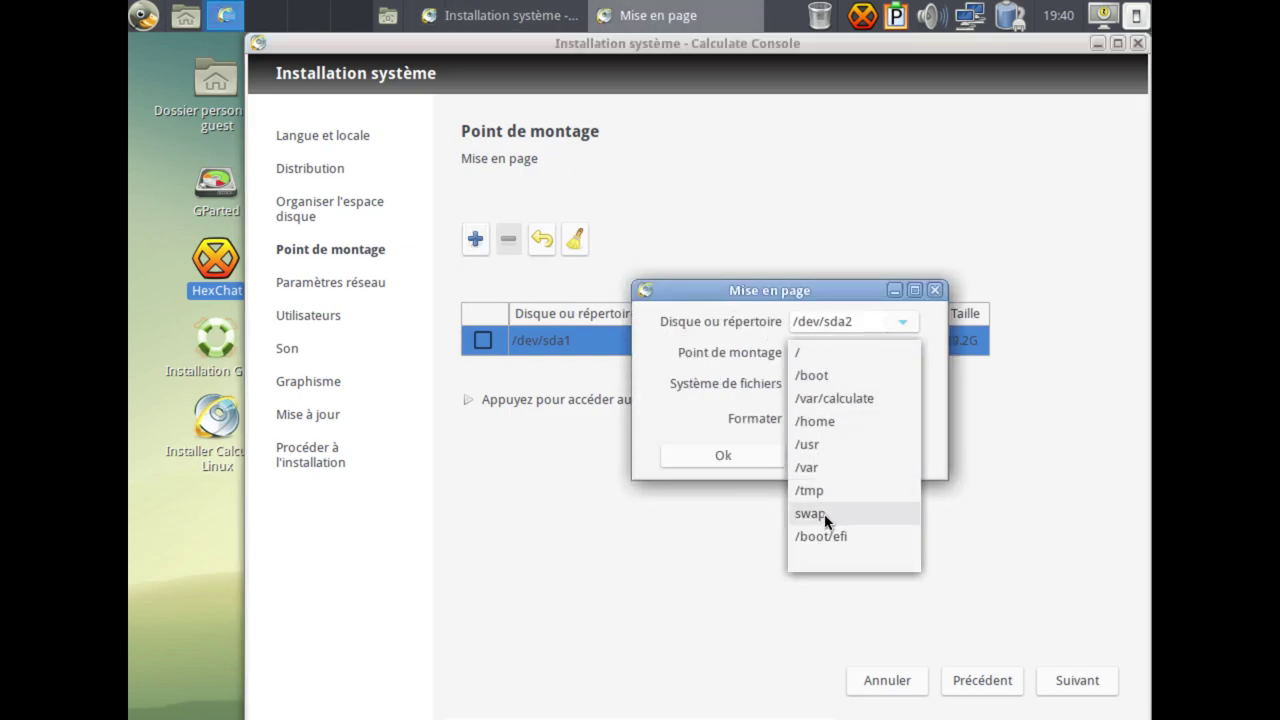
click(829, 521)
click(855, 390)
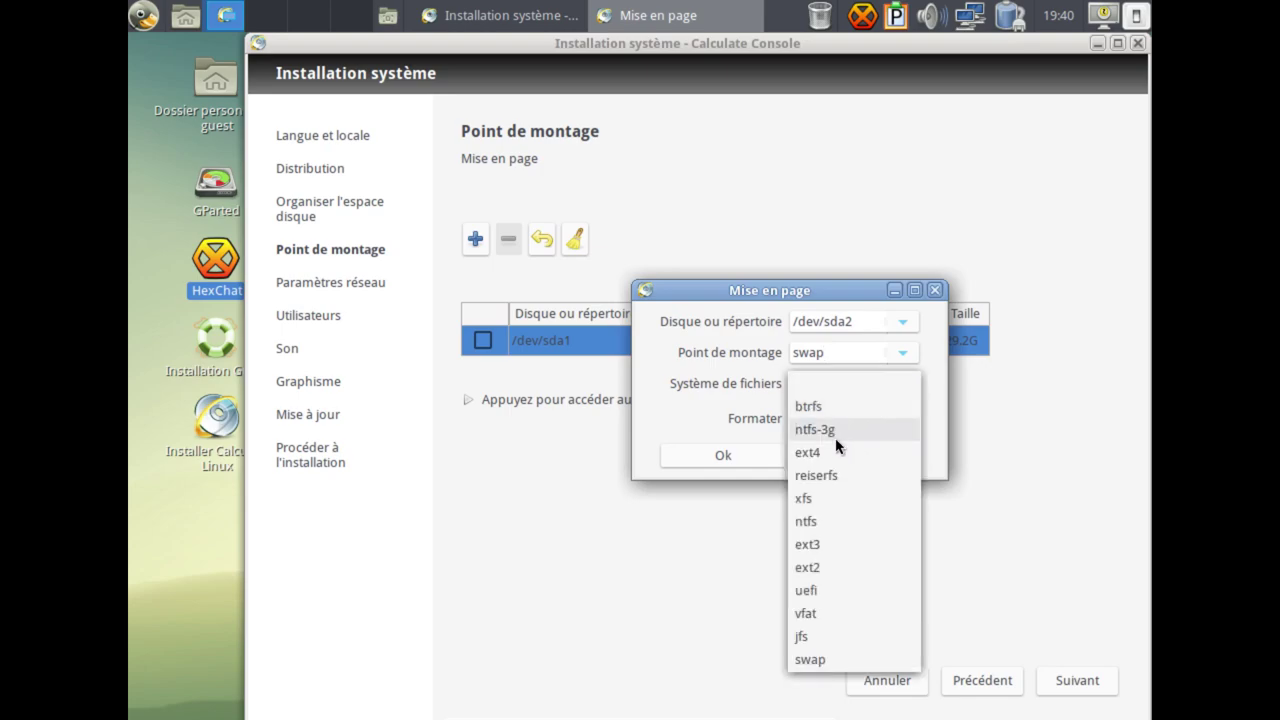
click(812, 660)
click(763, 460)
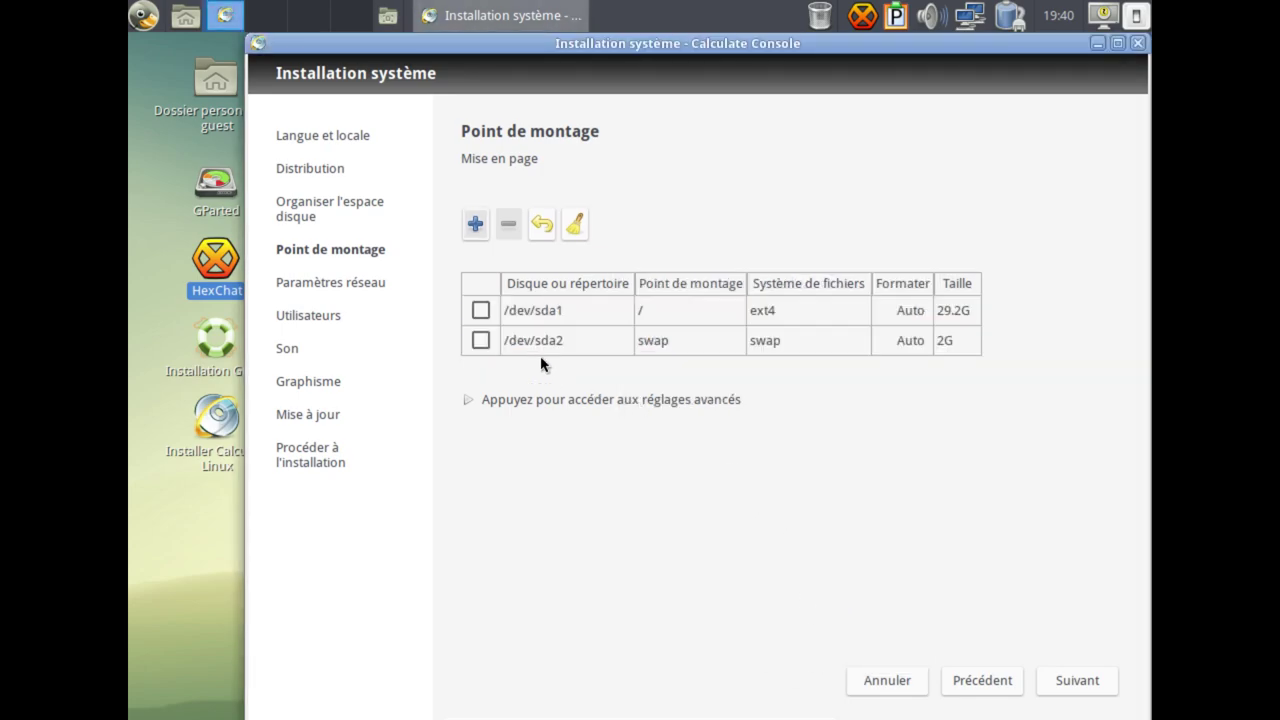
Add /dev/sda3 mounted at /home with ext4.
click(475, 224)
click(893, 330)
click(860, 365)
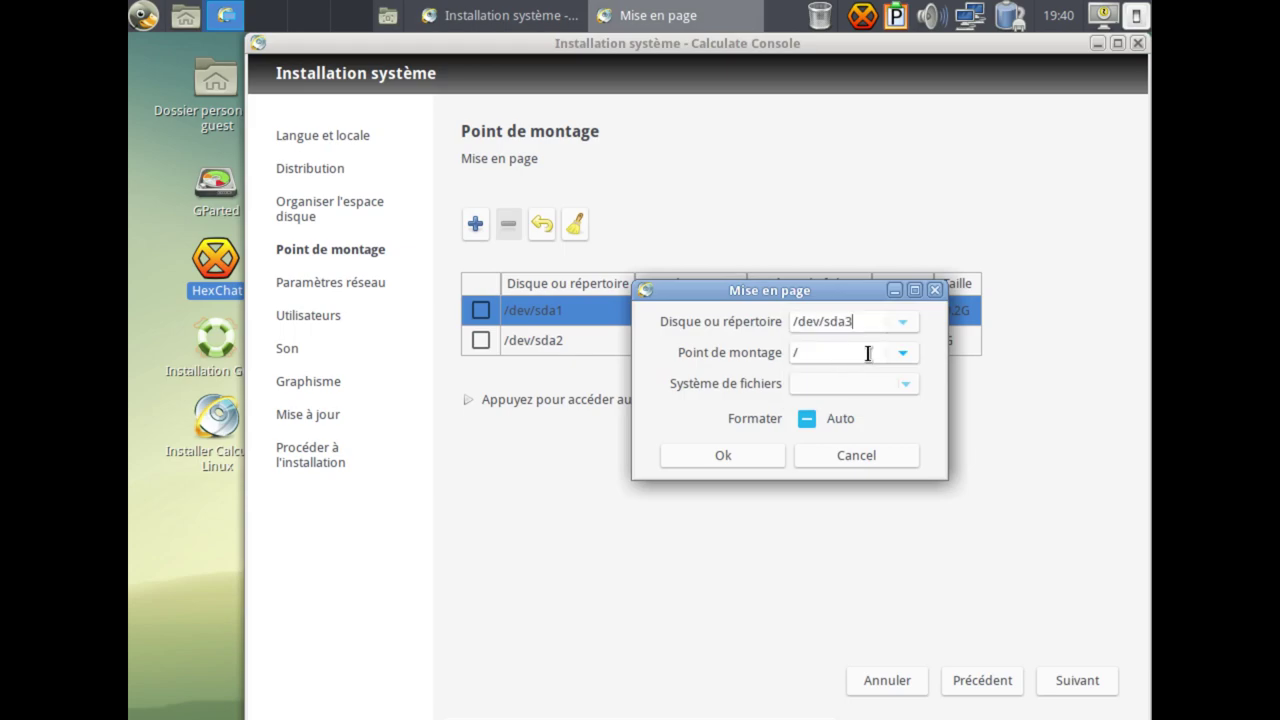
click(903, 353)
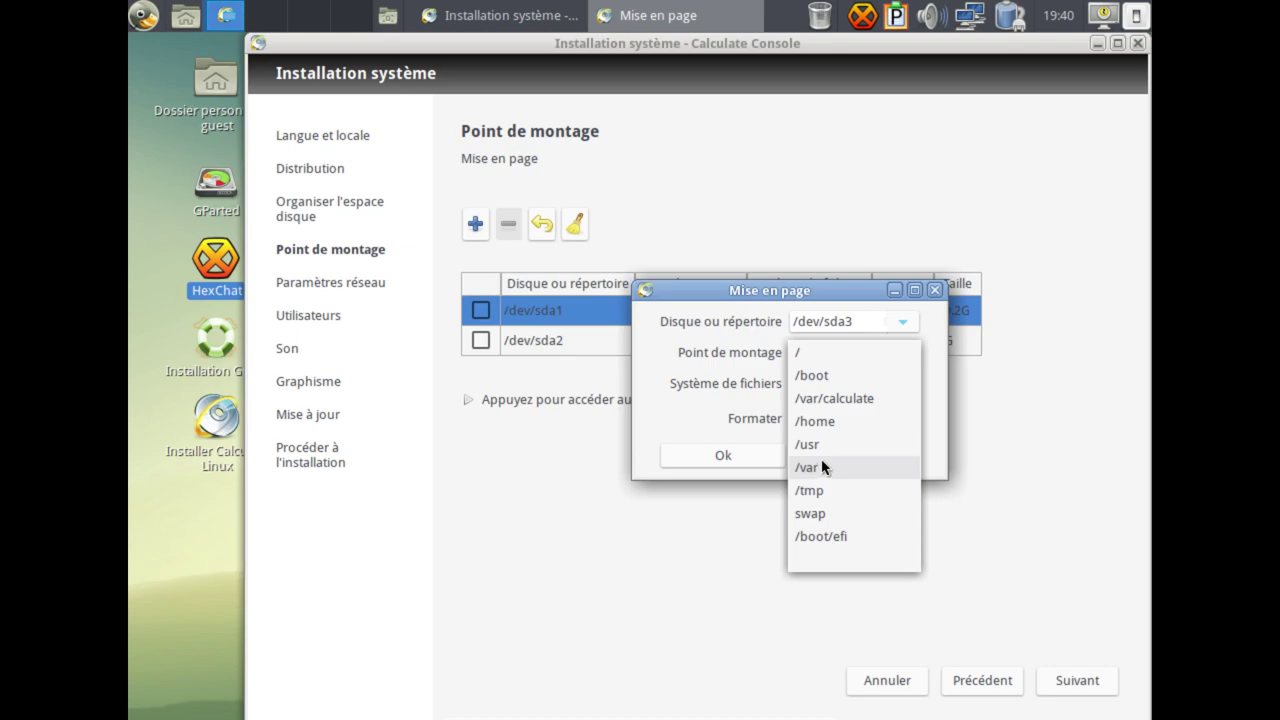
click(829, 421)
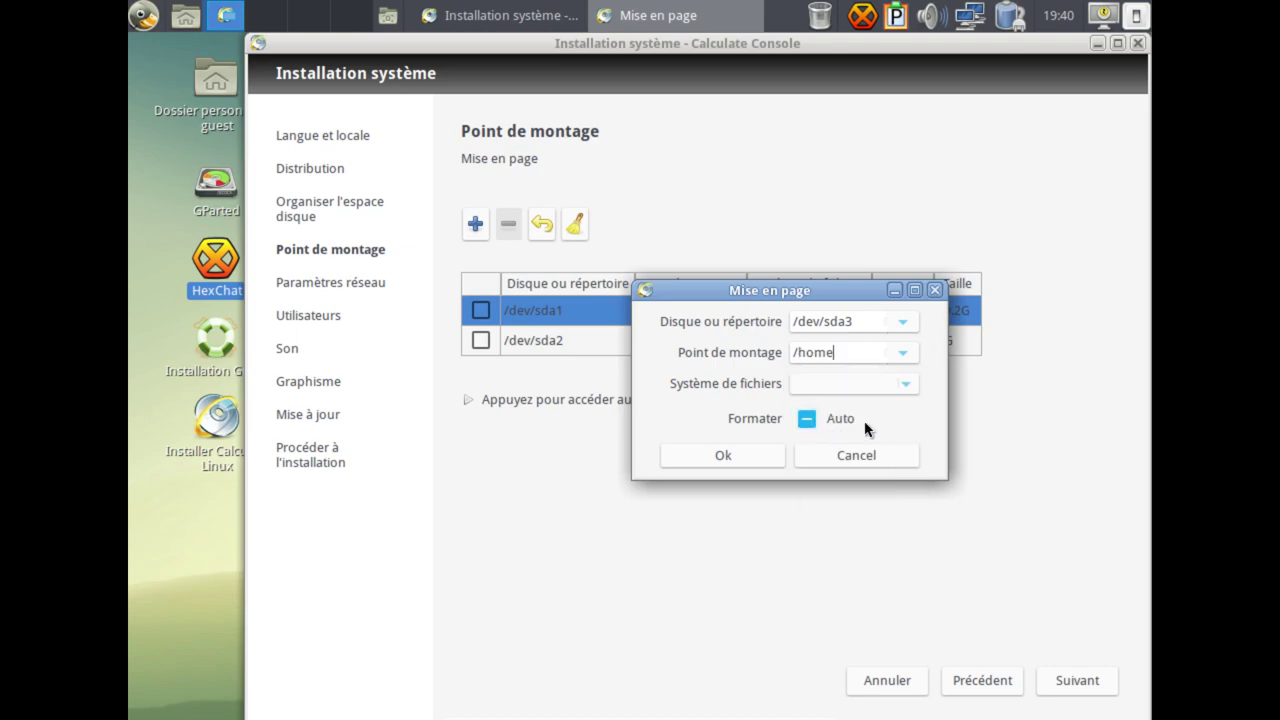
click(878, 388)
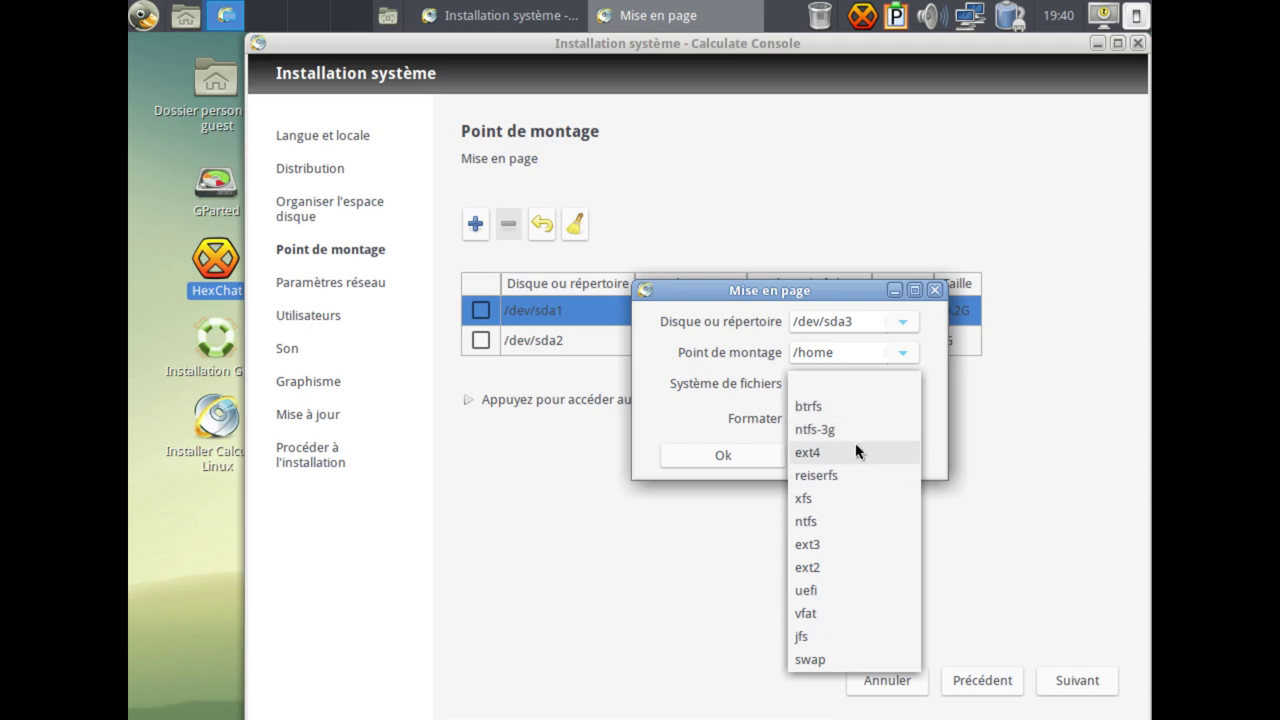
click(855, 452)
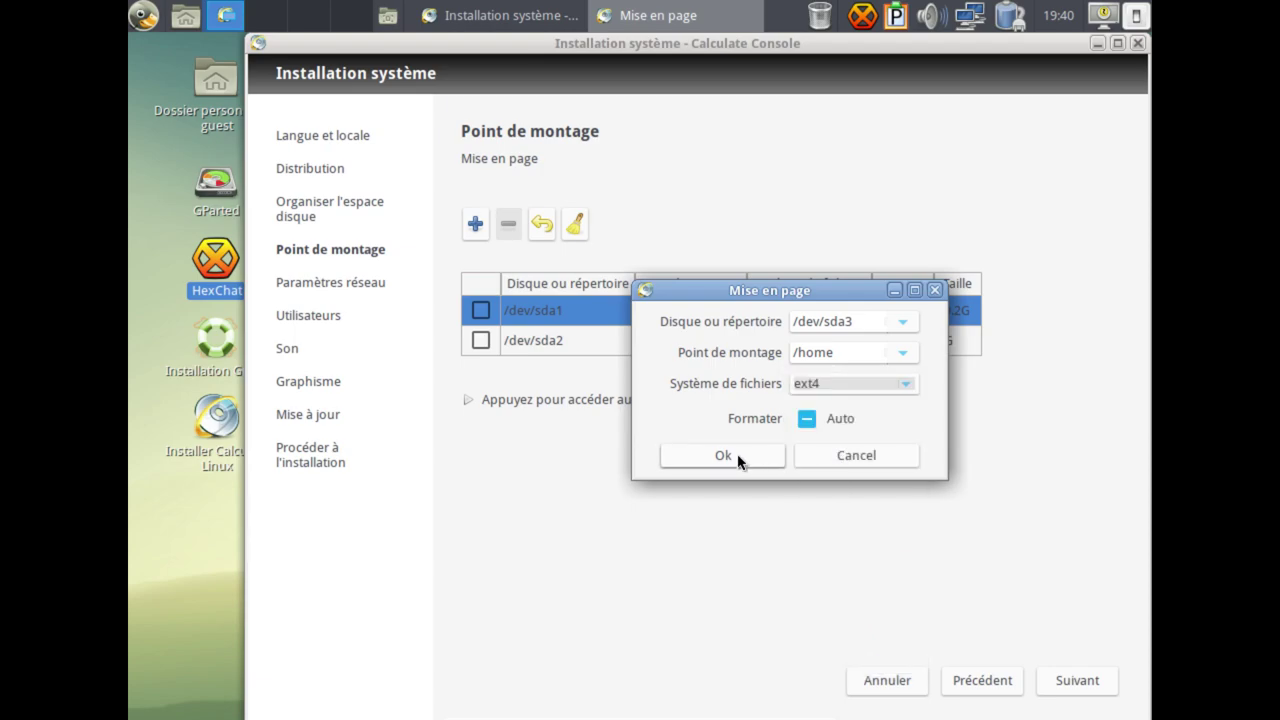
click(740, 462)
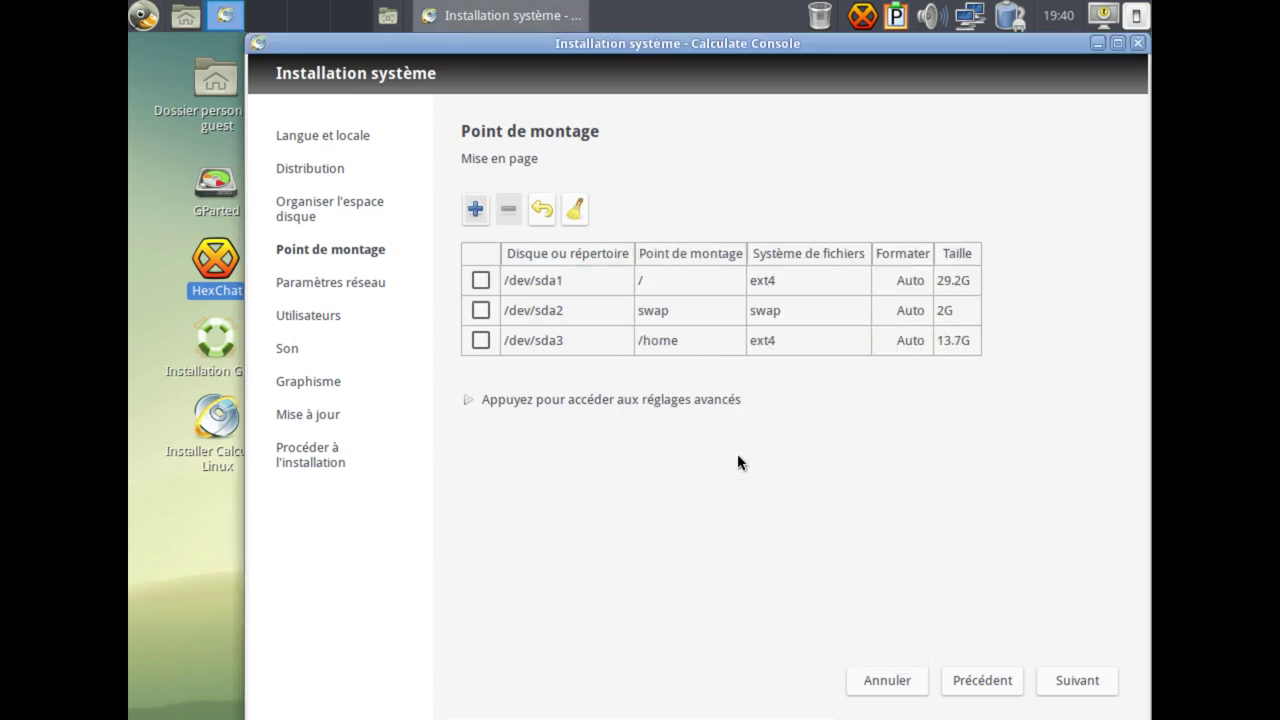
click(585, 400)
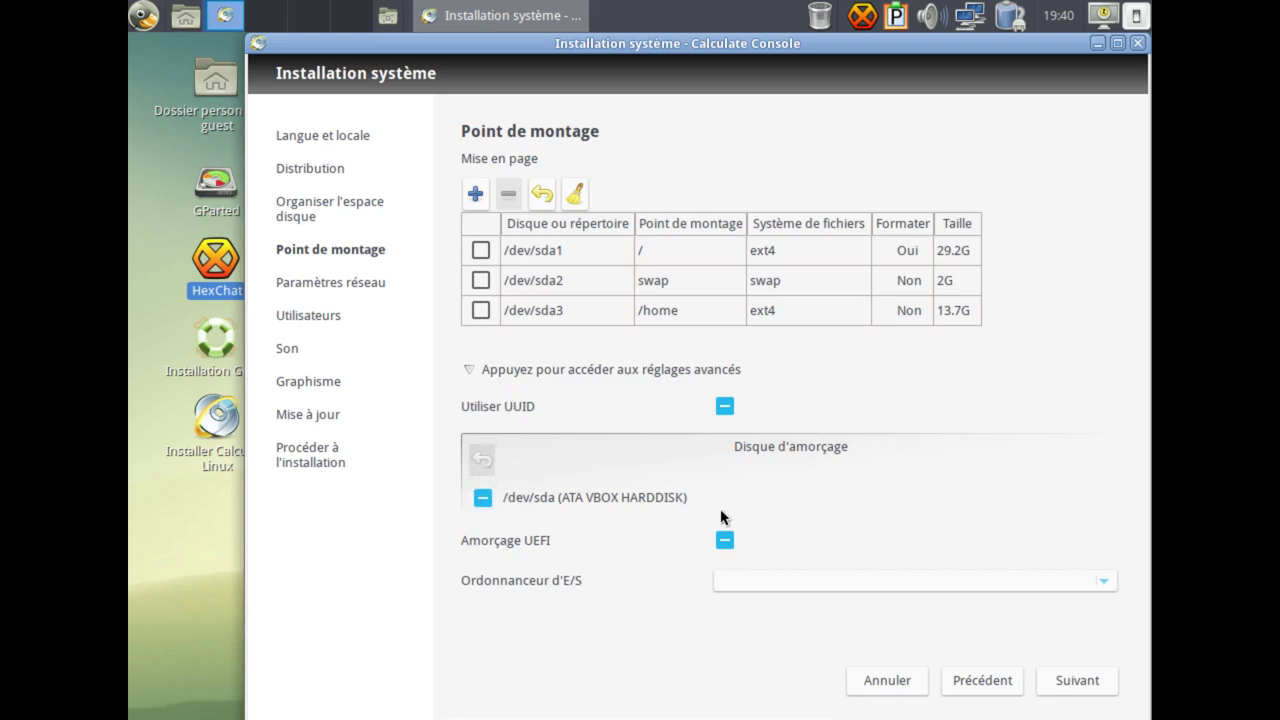
Review the I/O scheduler list in the advanced mount settings without changes, then continue to network settings.
click(848, 582)
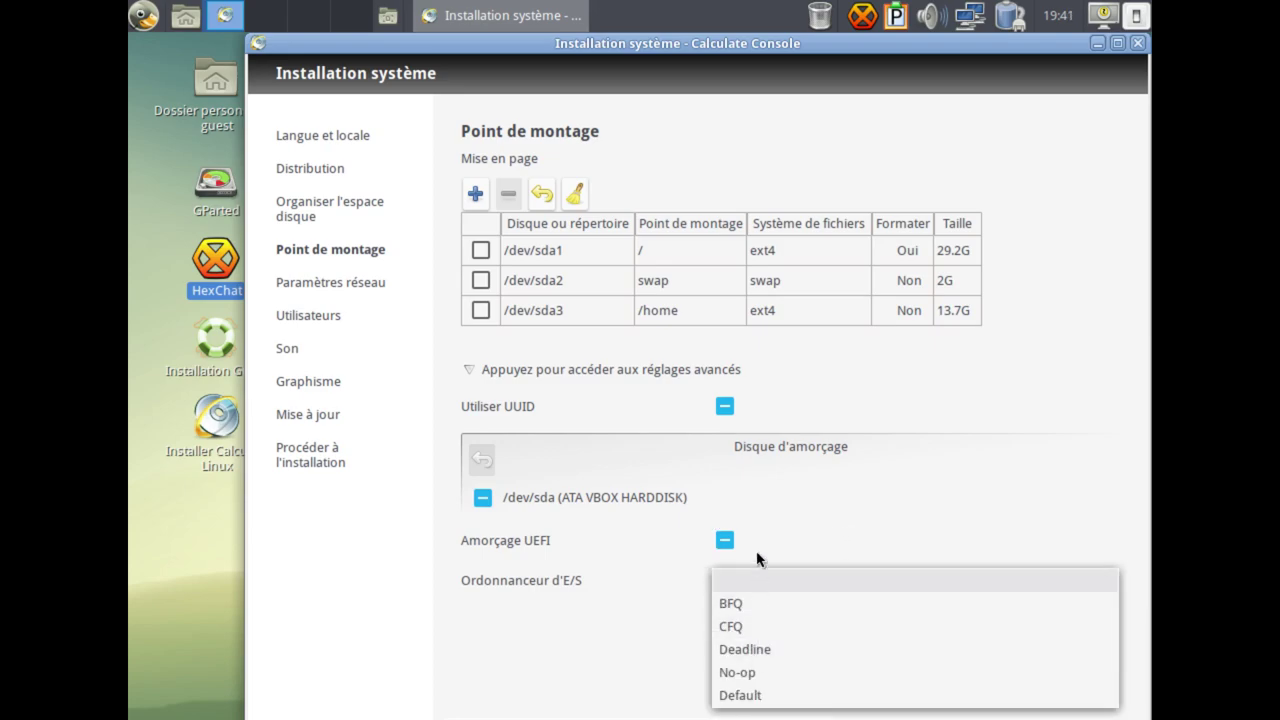
click(516, 376)
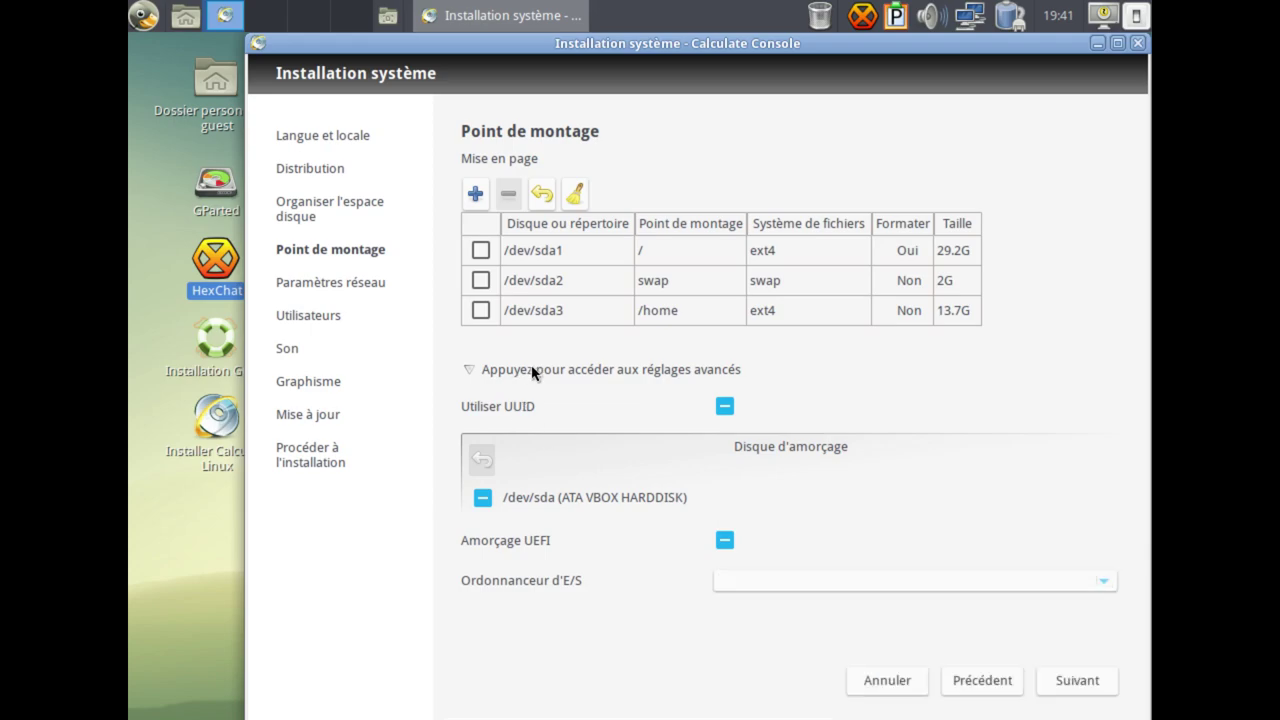
click(532, 371)
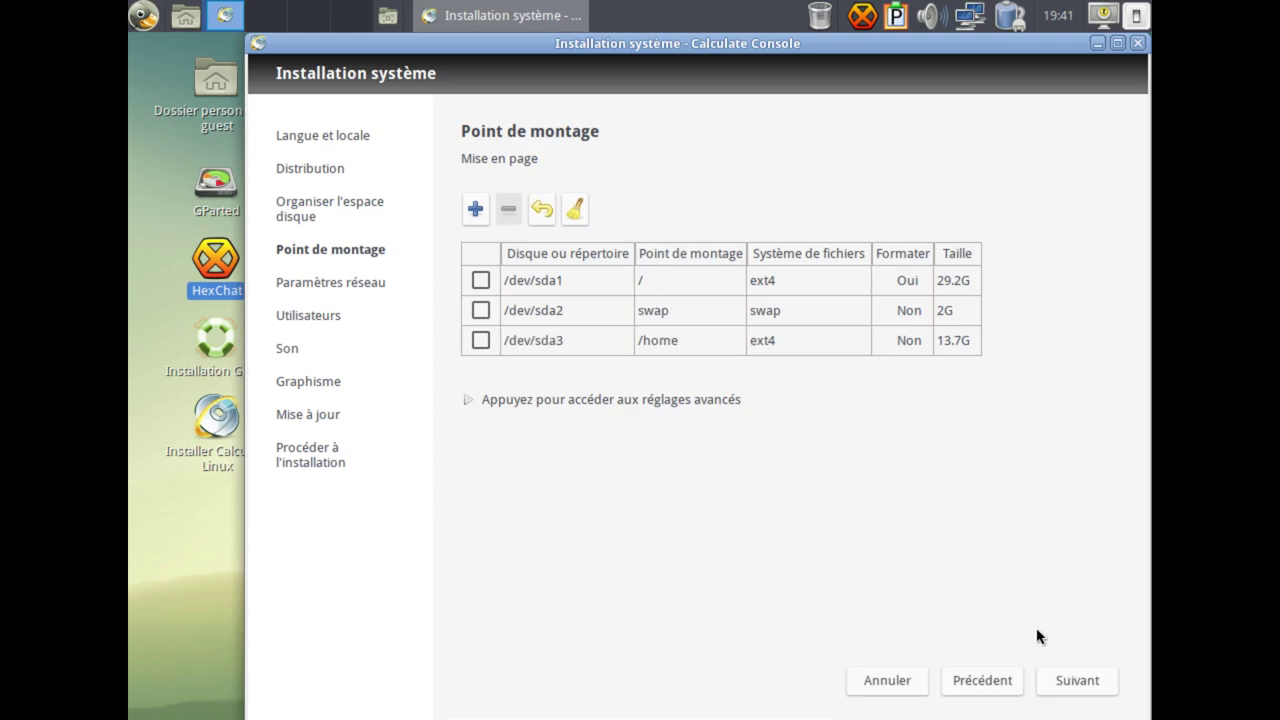
click(1050, 679)
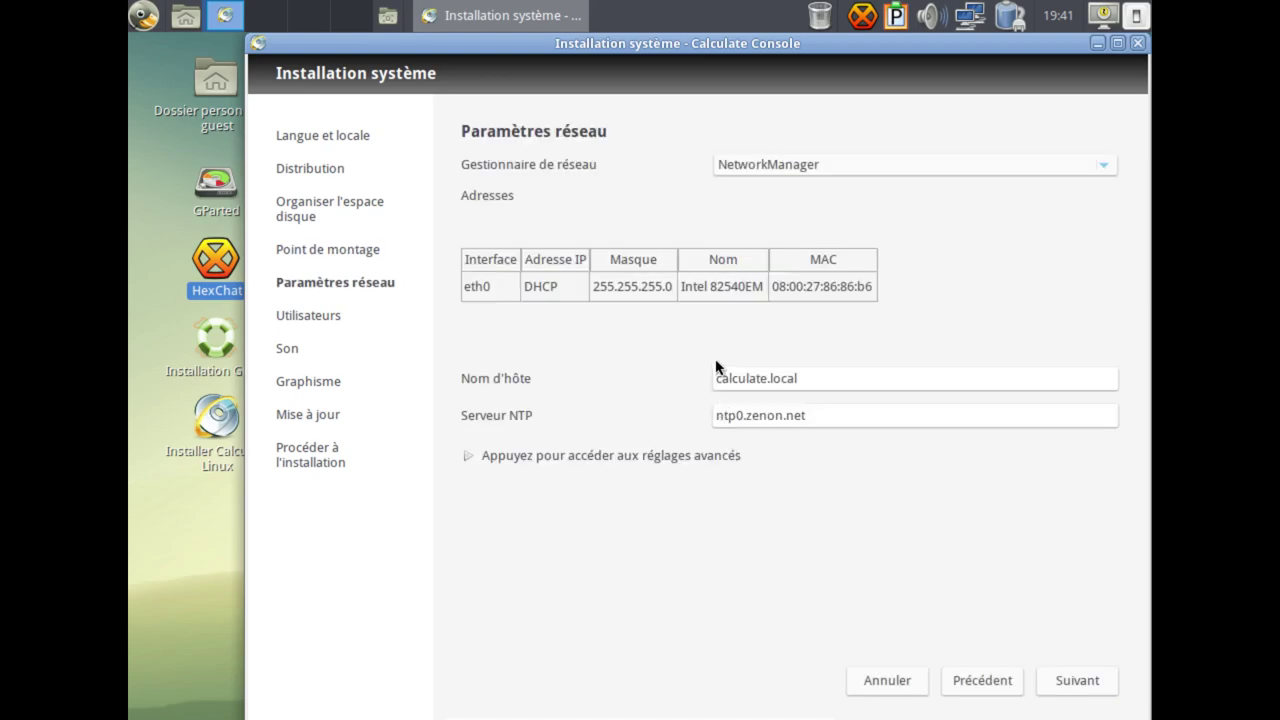
Try OpenRC as the network manager, then switch back to NetworkManager.
click(730, 300)
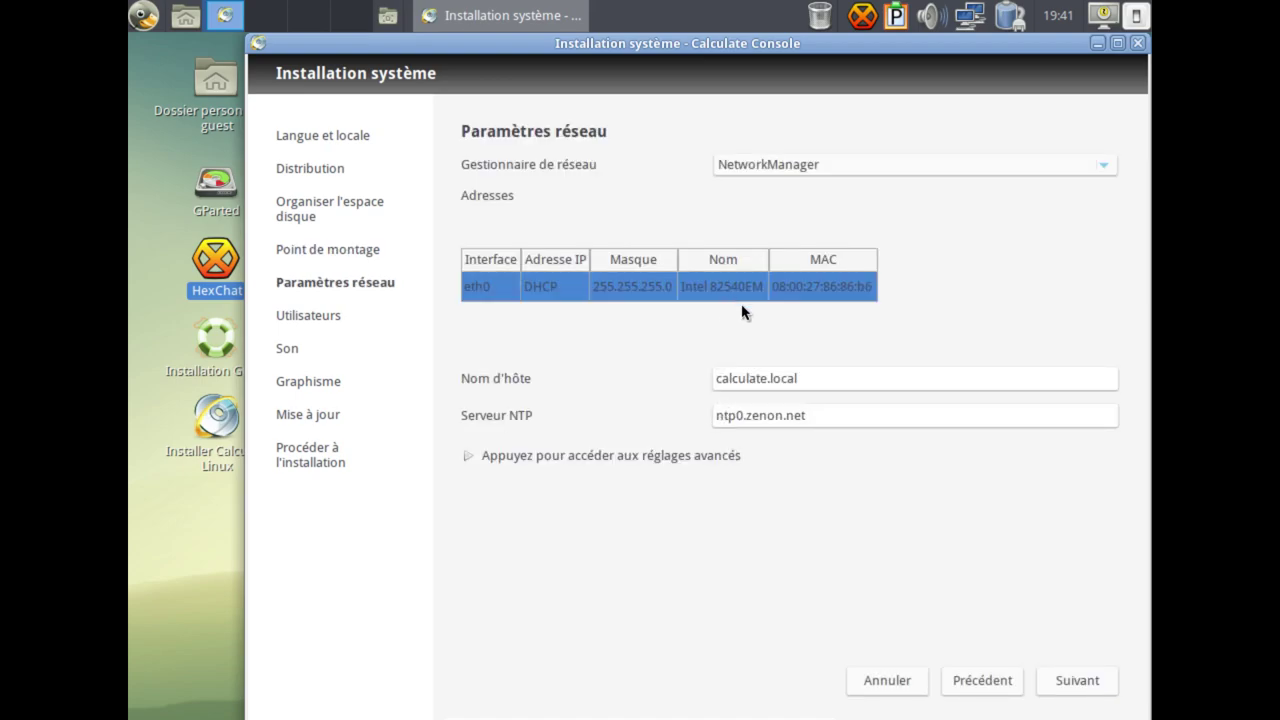
click(822, 167)
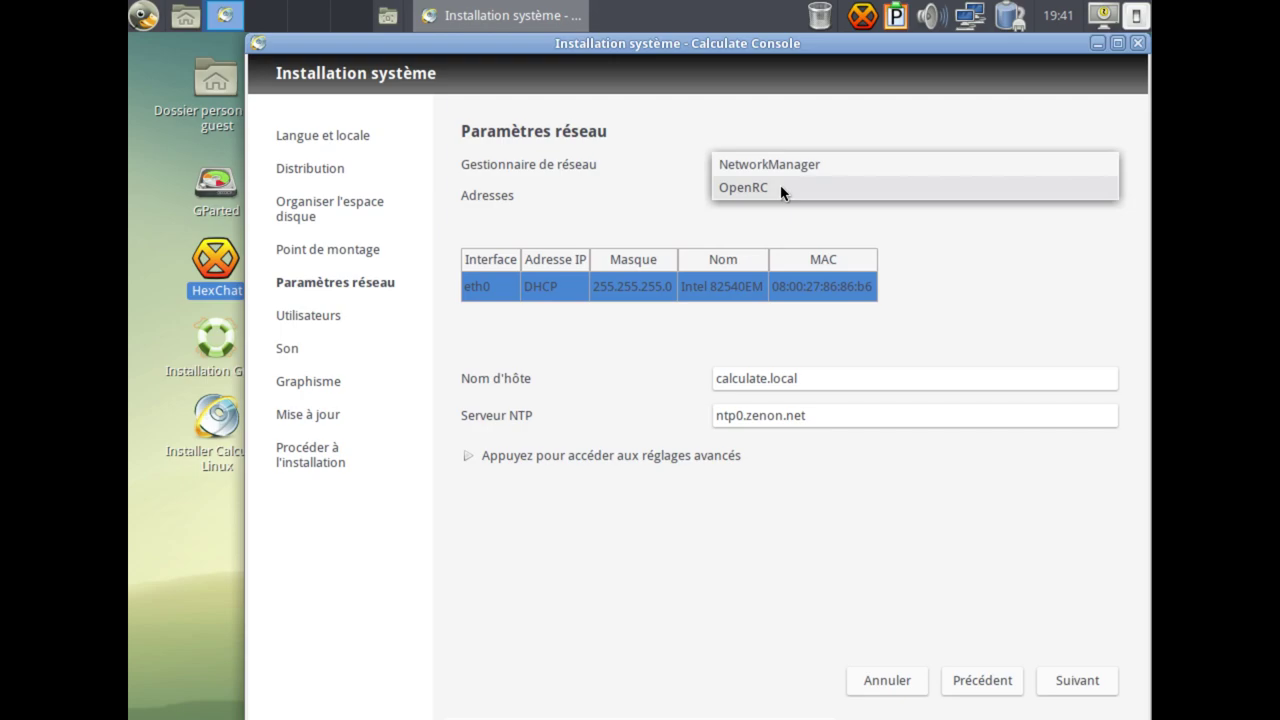
click(790, 164)
click(970, 20)
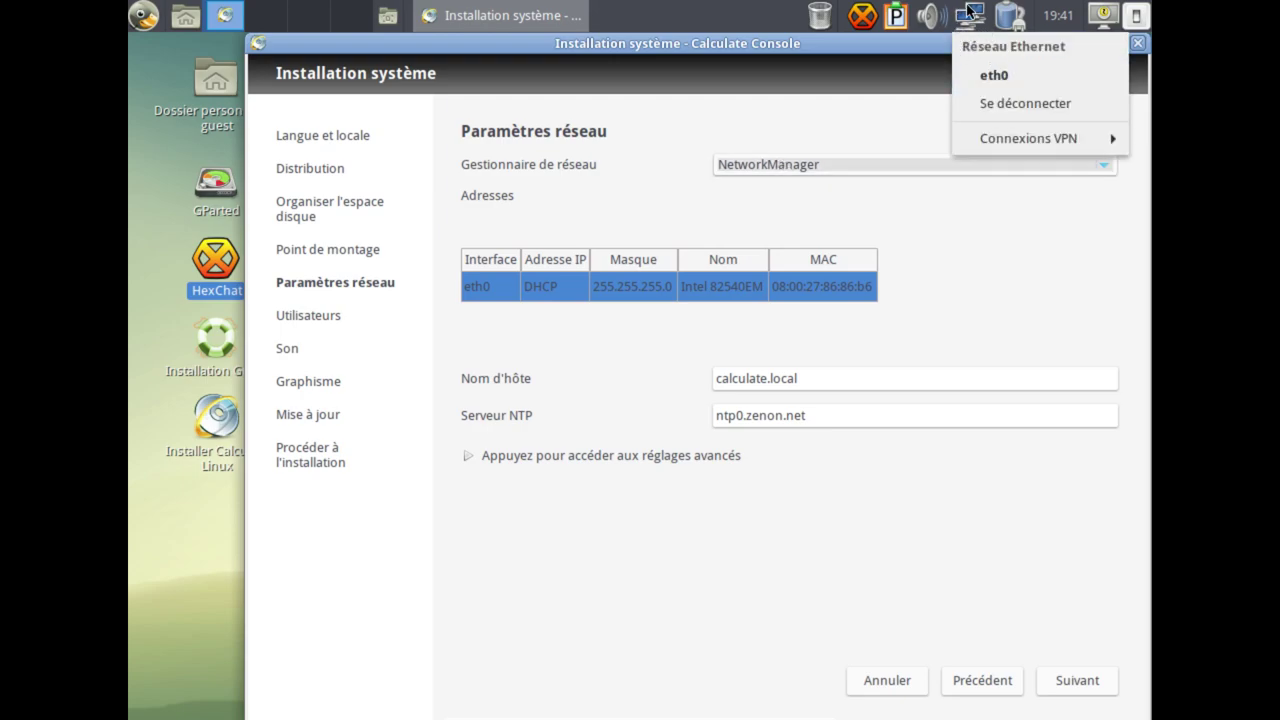
click(968, 10)
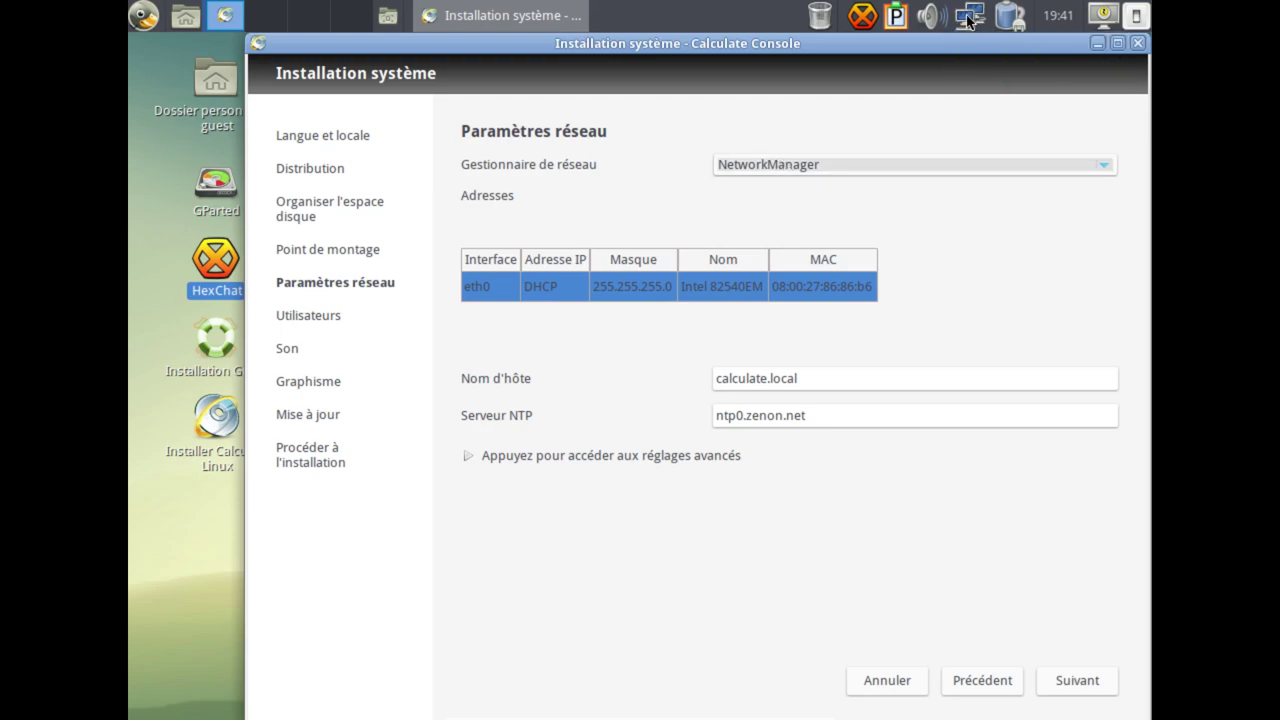
click(869, 165)
click(846, 185)
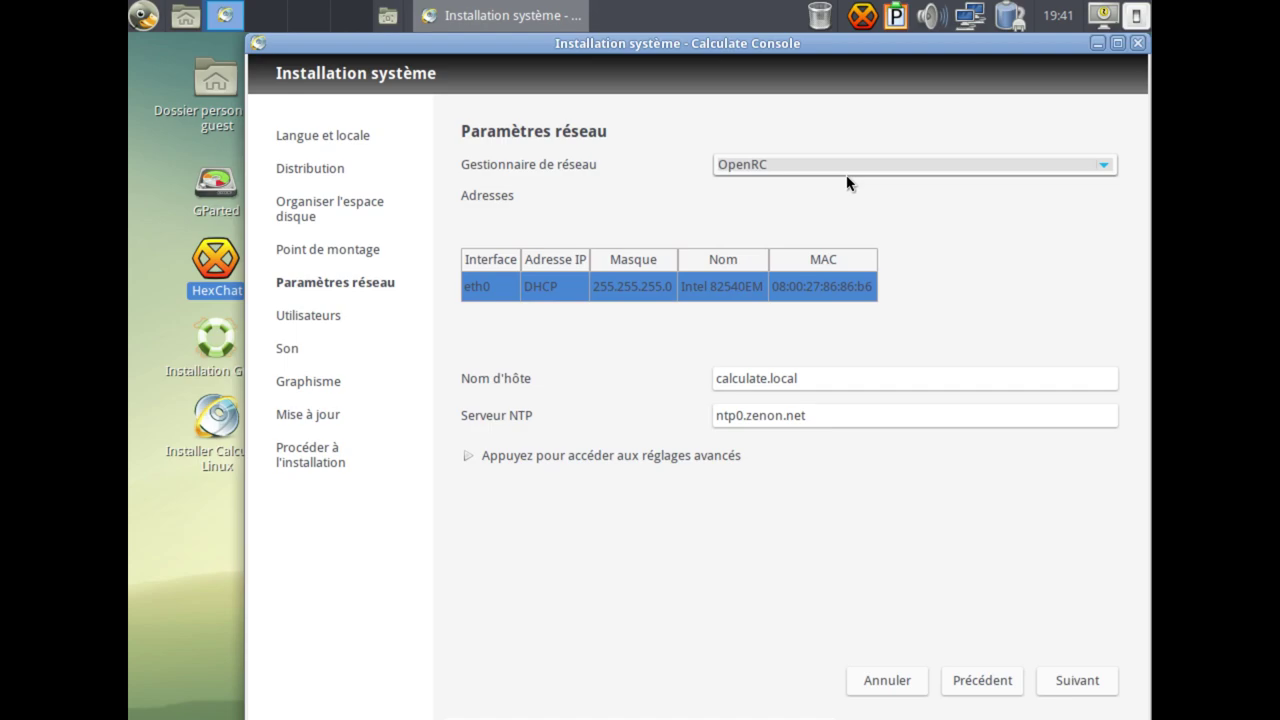
click(794, 168)
click(790, 140)
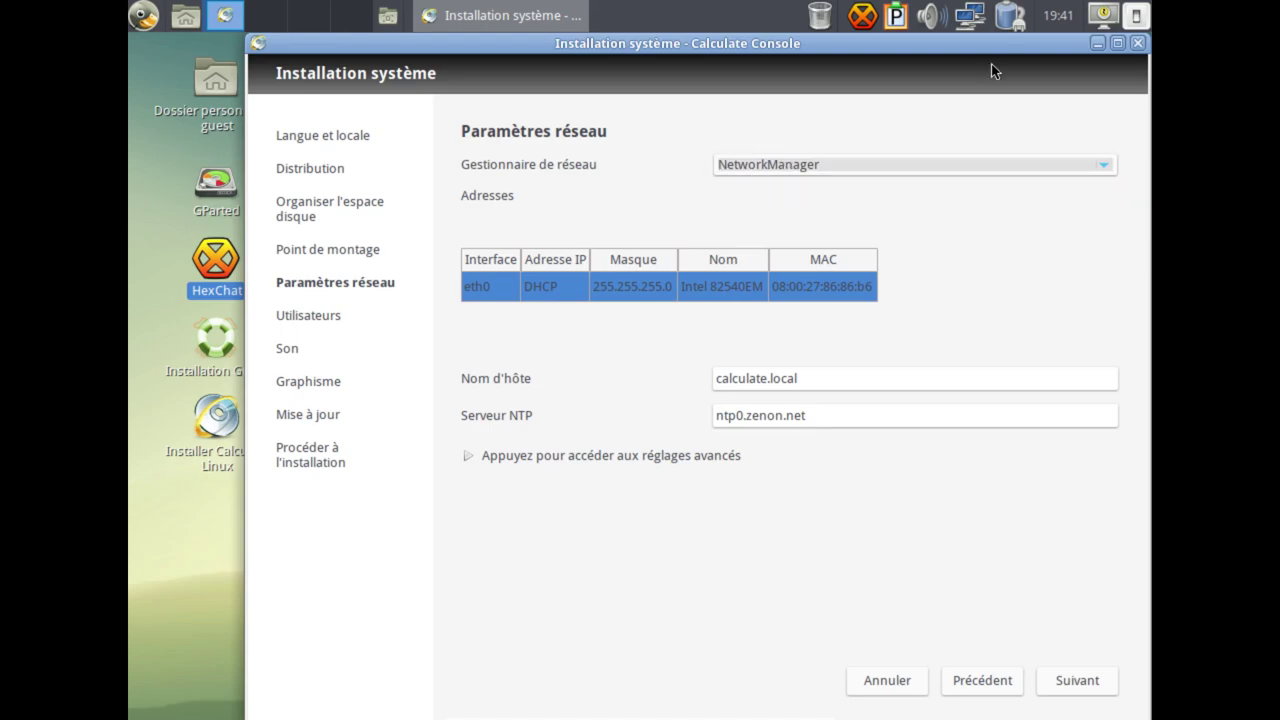
click(963, 17)
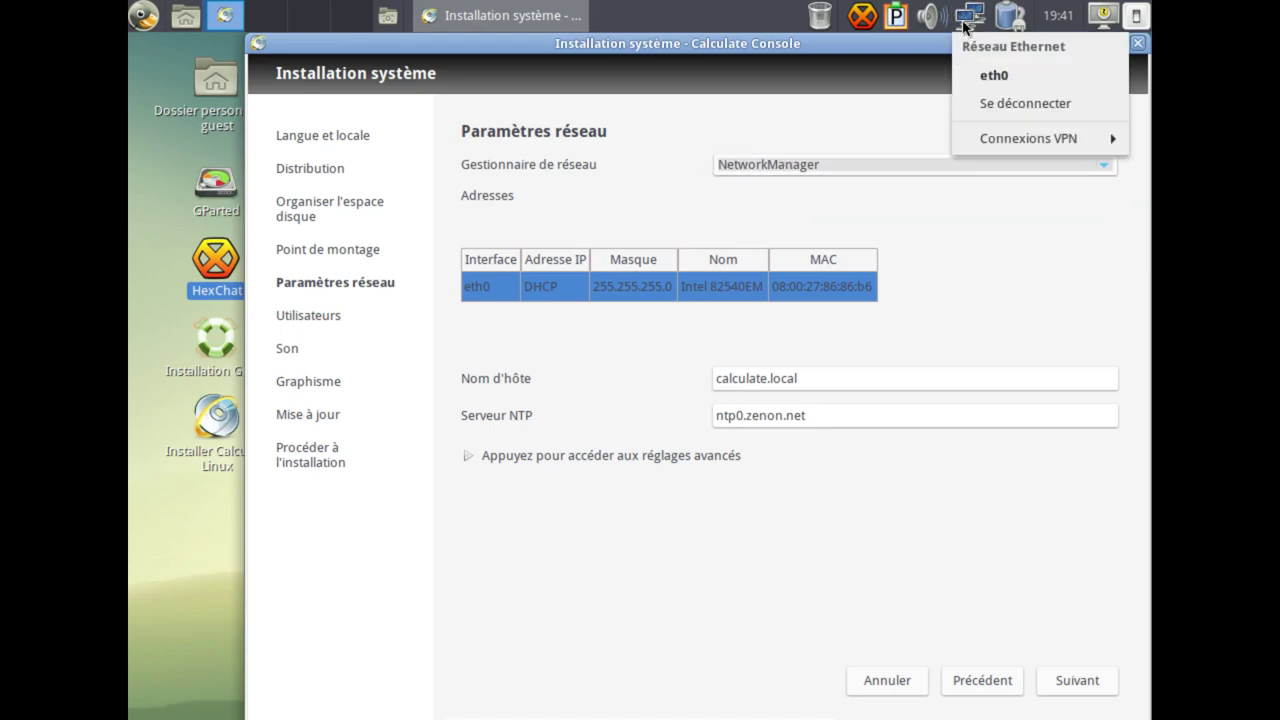
click(966, 16)
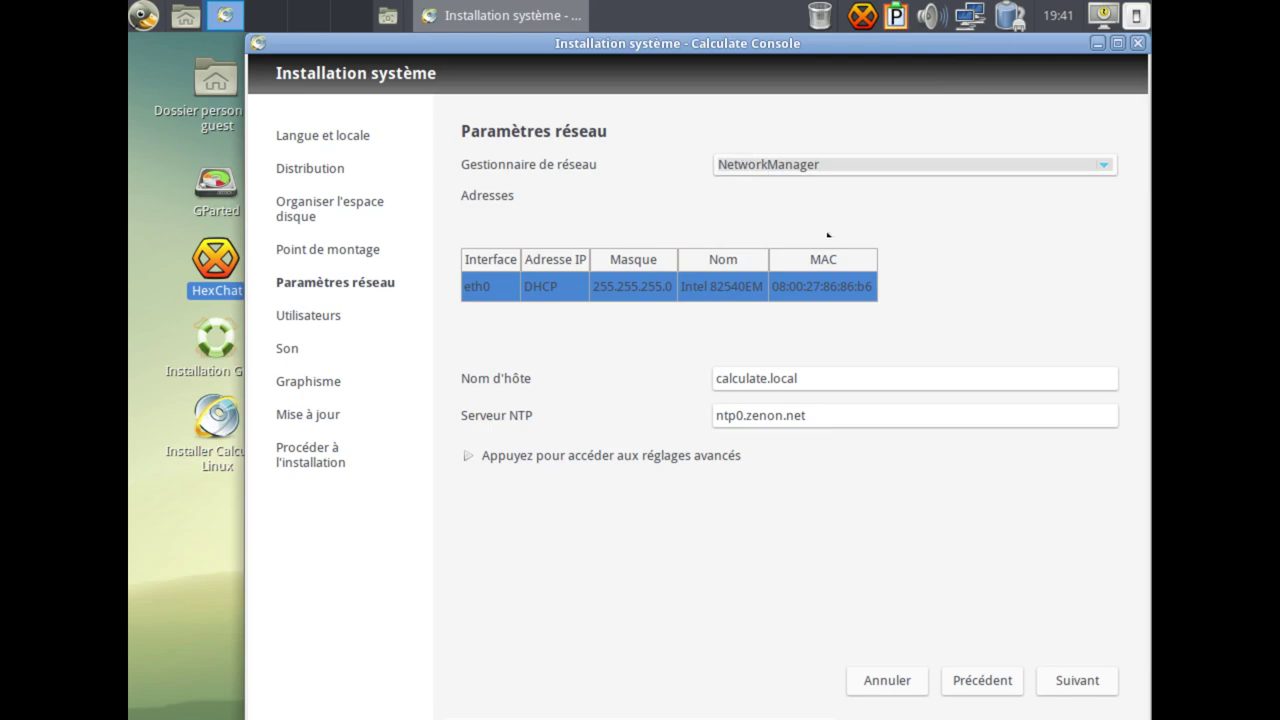
Check eth0's address settings, keep it on DHCP, and cancel the dialog.
click(513, 302)
click(527, 291)
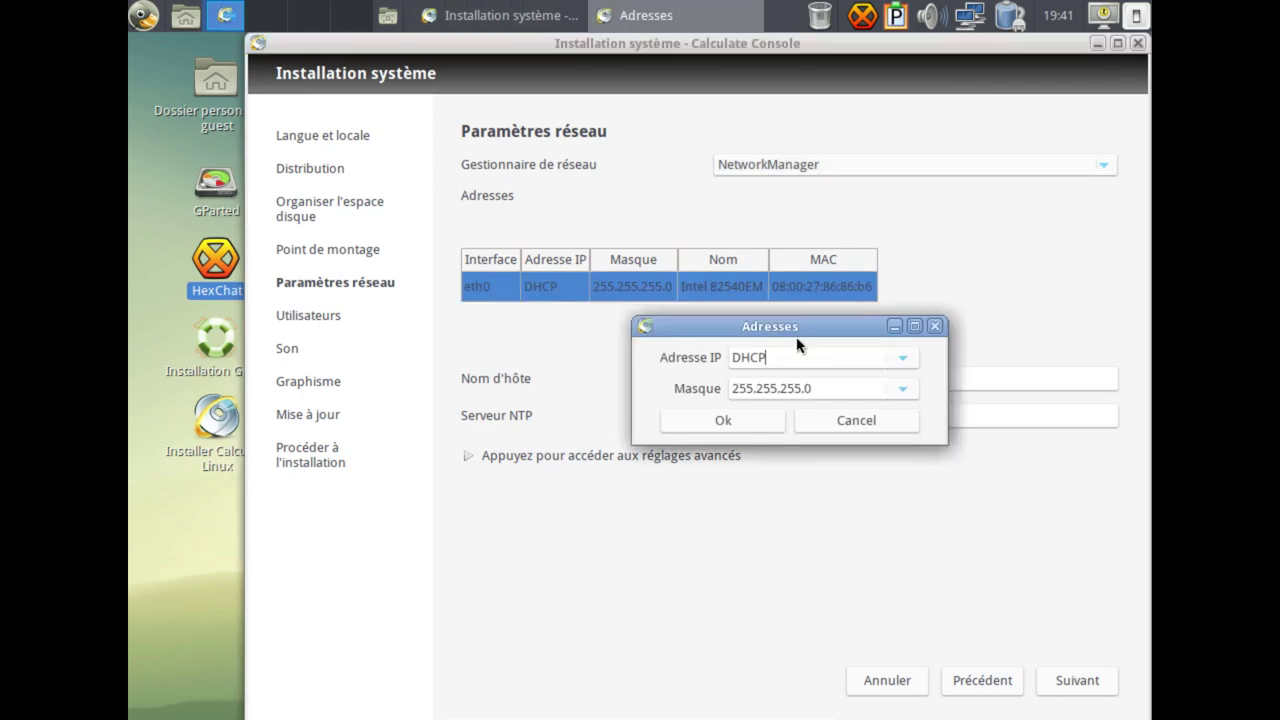
drag(832, 357, 735, 357)
text(1)
click(910, 357)
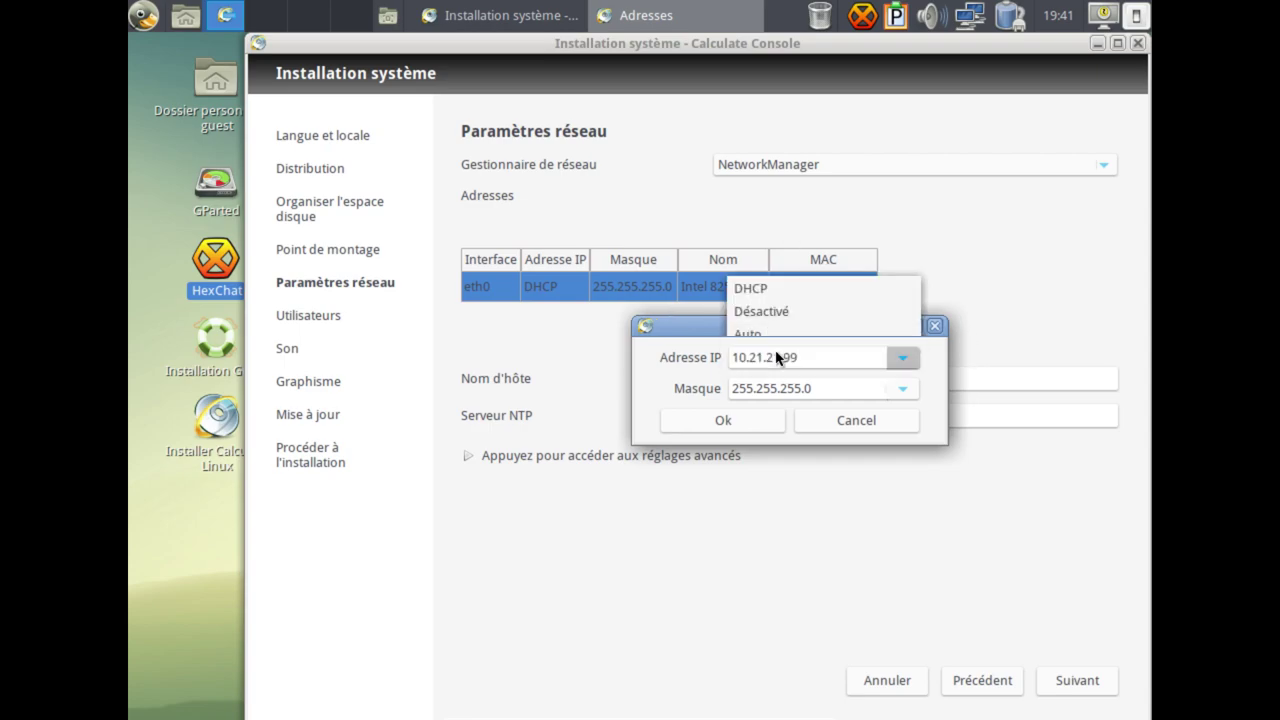
click(750, 288)
click(852, 425)
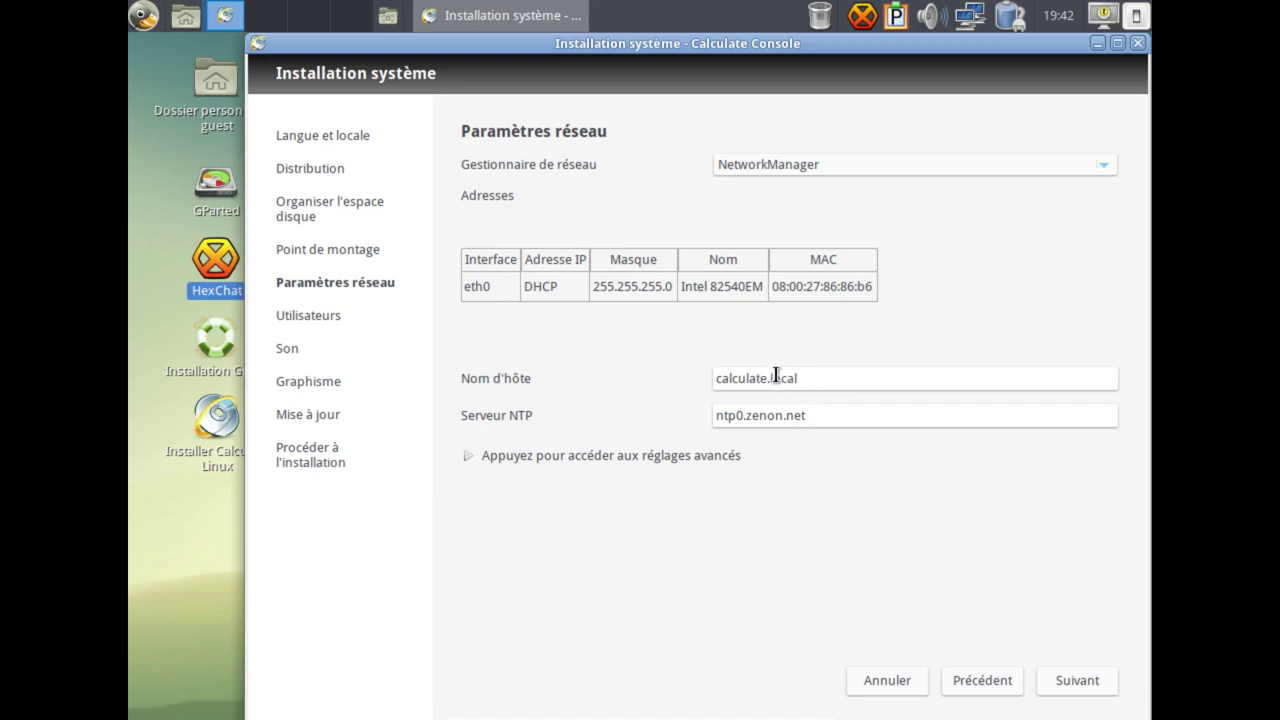
Change the hostname from calculate.local to a personalised name ending in -vm.local.
double_click(766, 377)
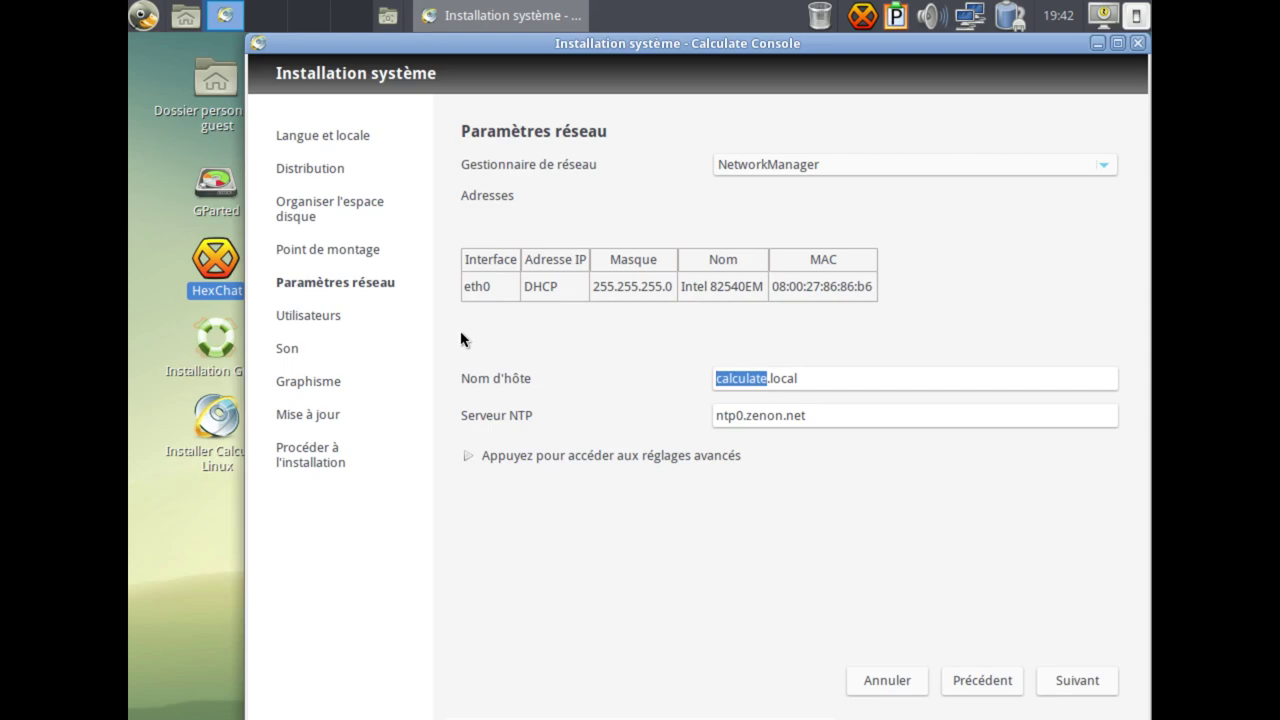
text(drien-)
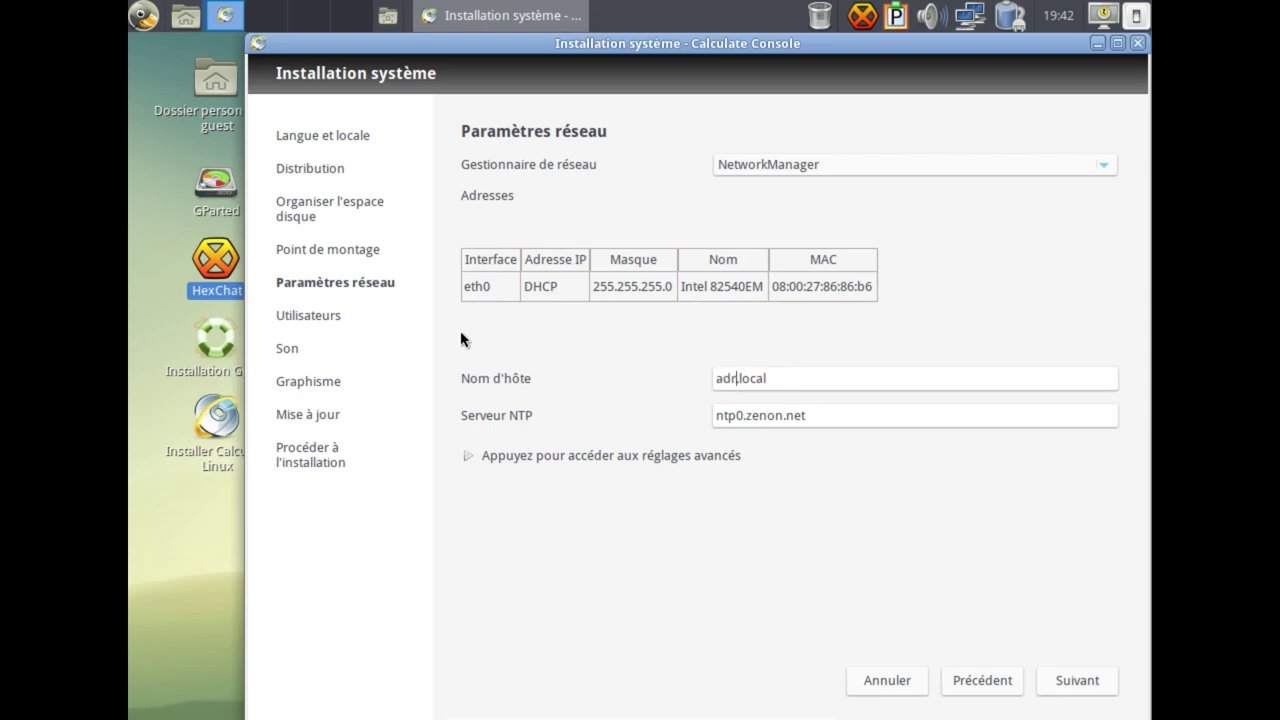
text(vm)
click(855, 415)
Inspect the DNS server and search domain fields in the advanced network settings, then continue.
click(640, 458)
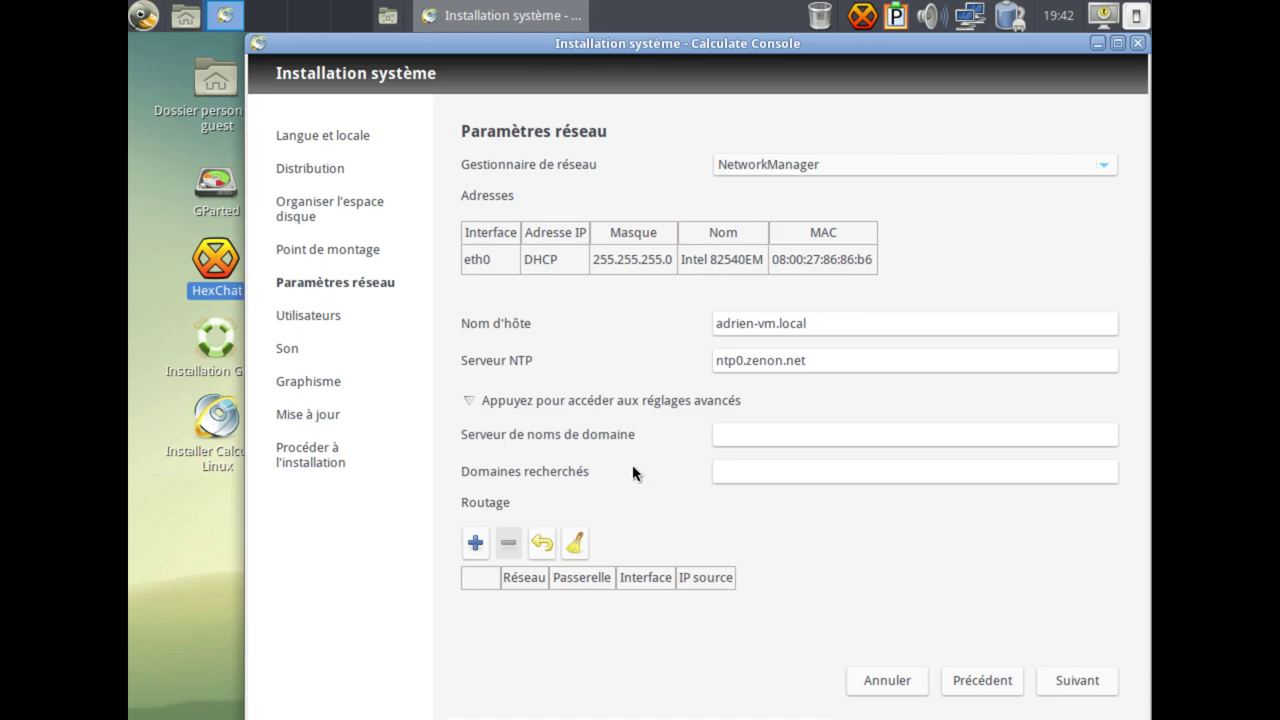
click(755, 432)
click(755, 468)
click(497, 403)
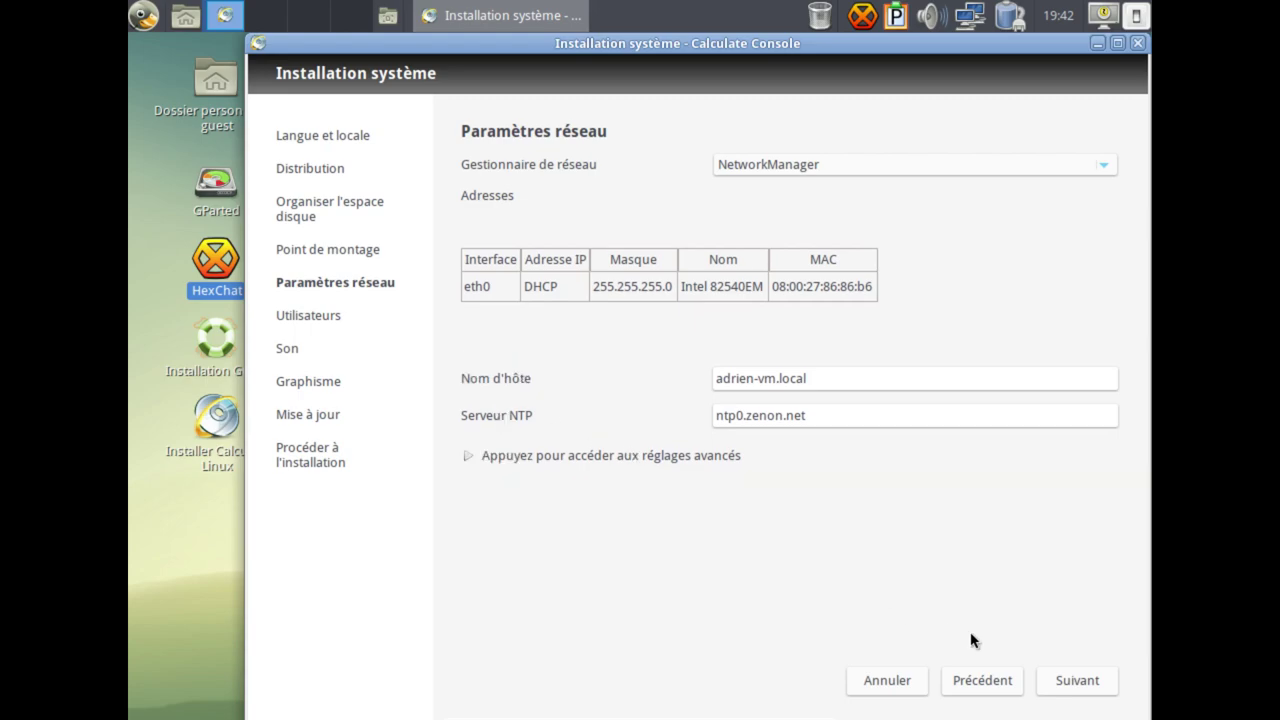
click(1055, 680)
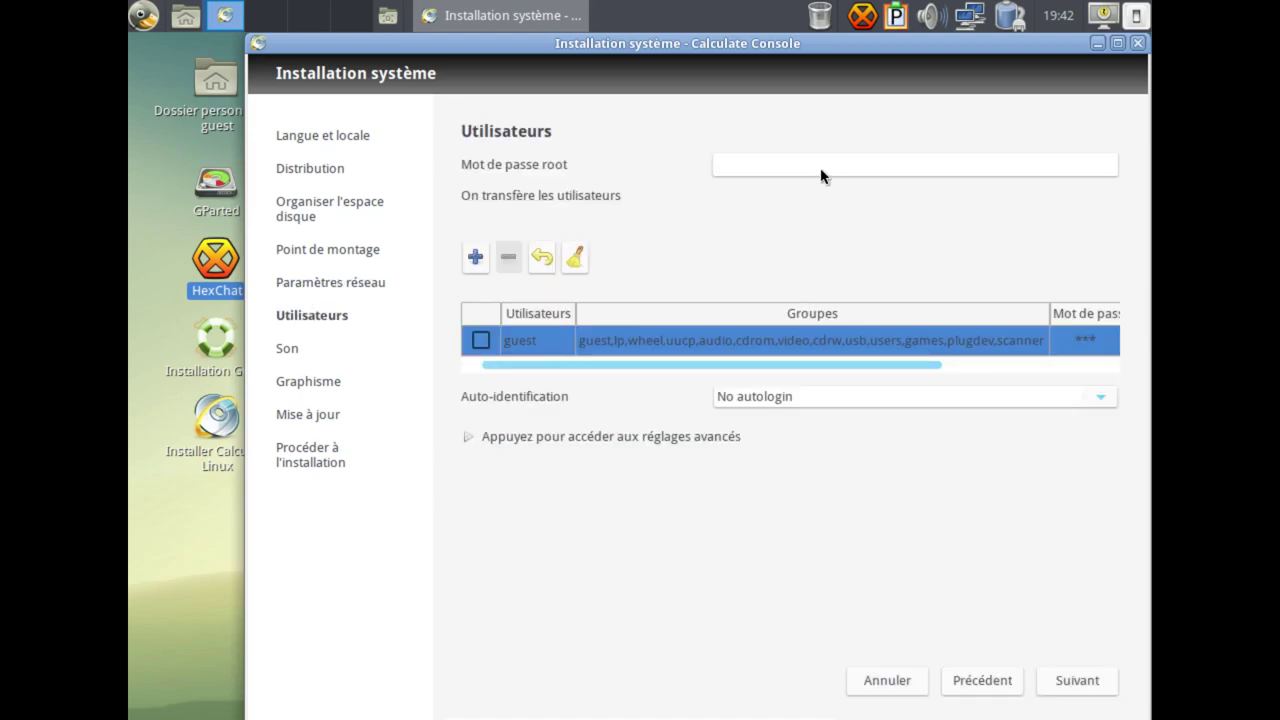
Enter and confirm a root password on the Utilisateurs page.
click(777, 165)
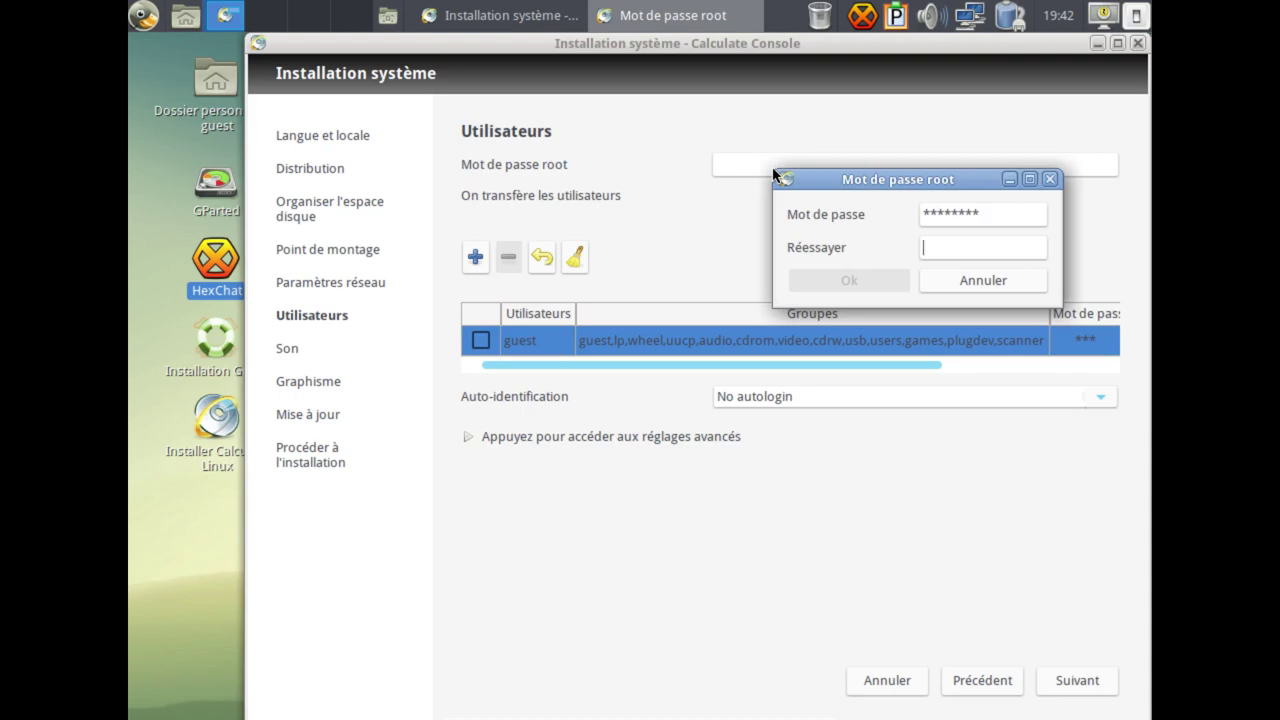
text(***)
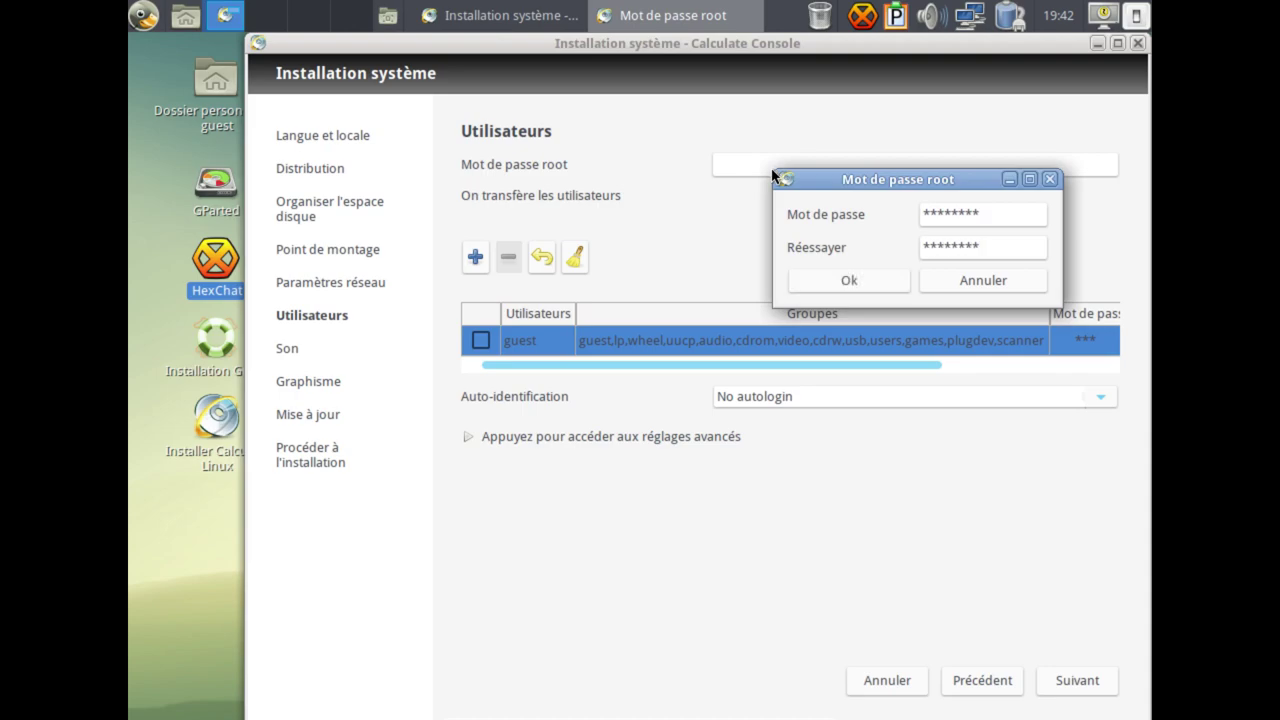
click(830, 278)
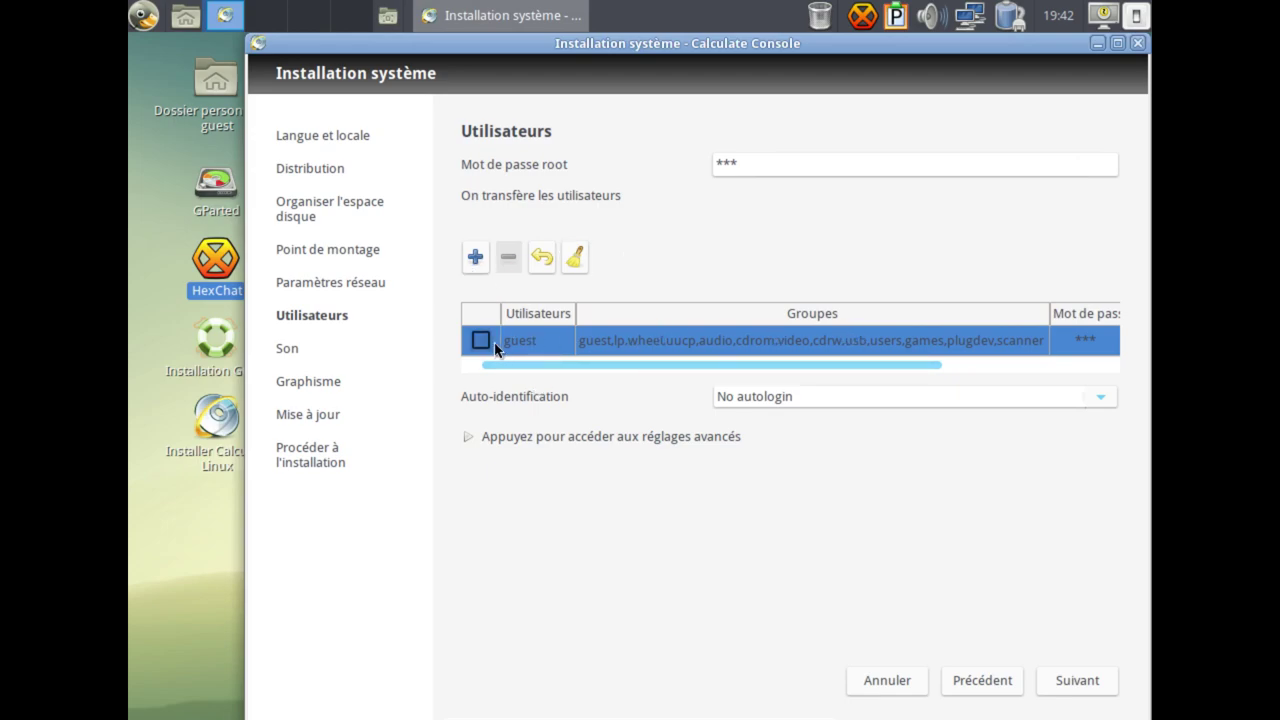
Rename the guest account to a personal user name and save it.
double_click(530, 348)
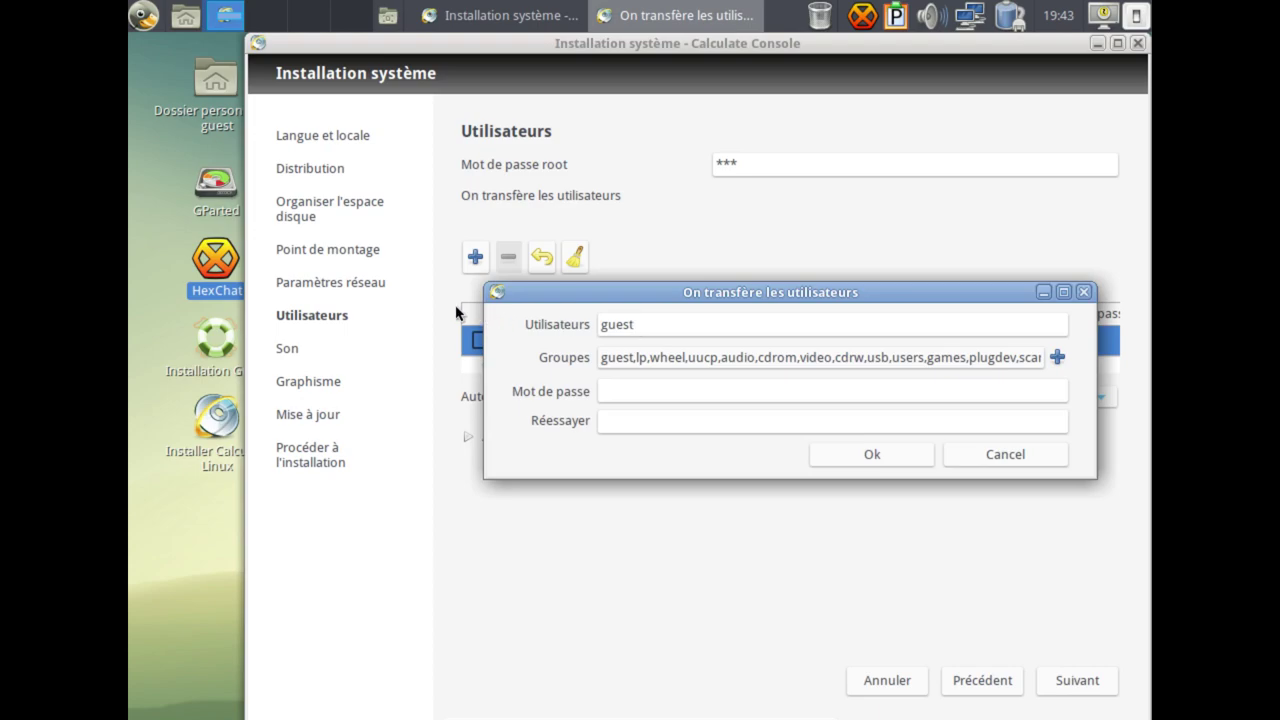
key(BackSpace)
key(BackSpace)
key(BackSpace)
key(BackSpace)
text(****)
click(866, 460)
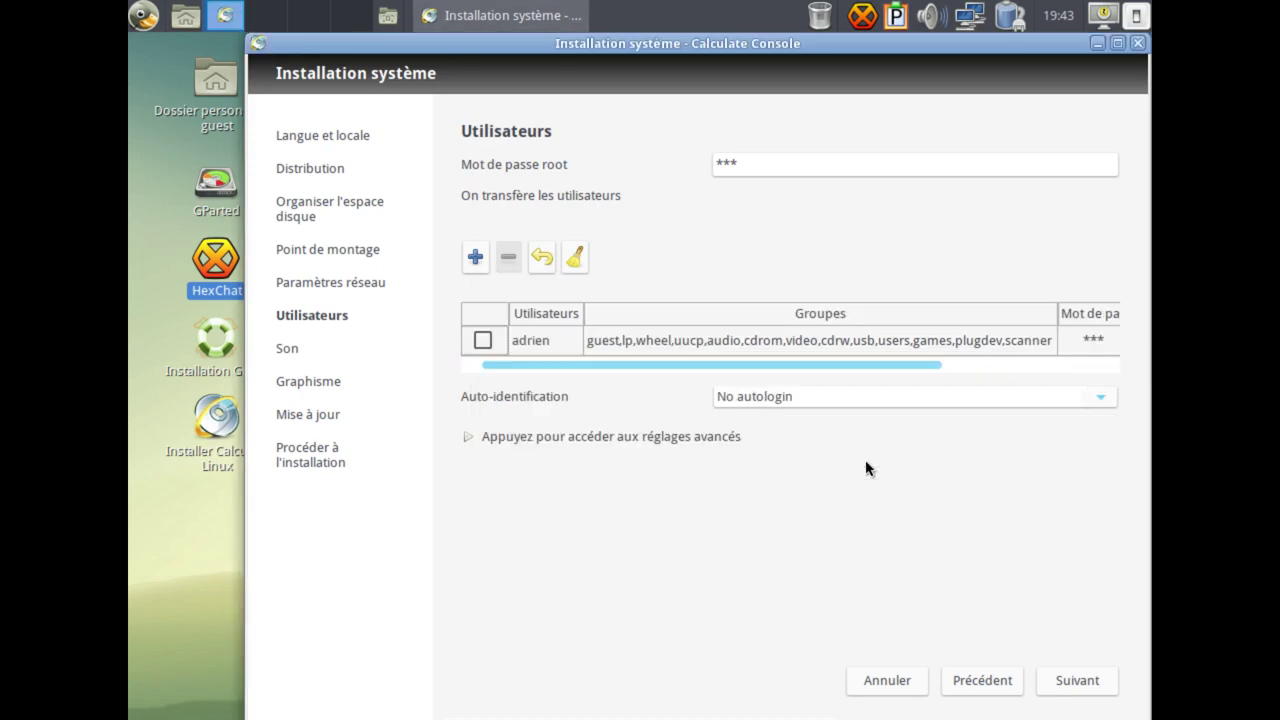
Reopen the renamed account and browse its group picker without changing anything.
double_click(668, 345)
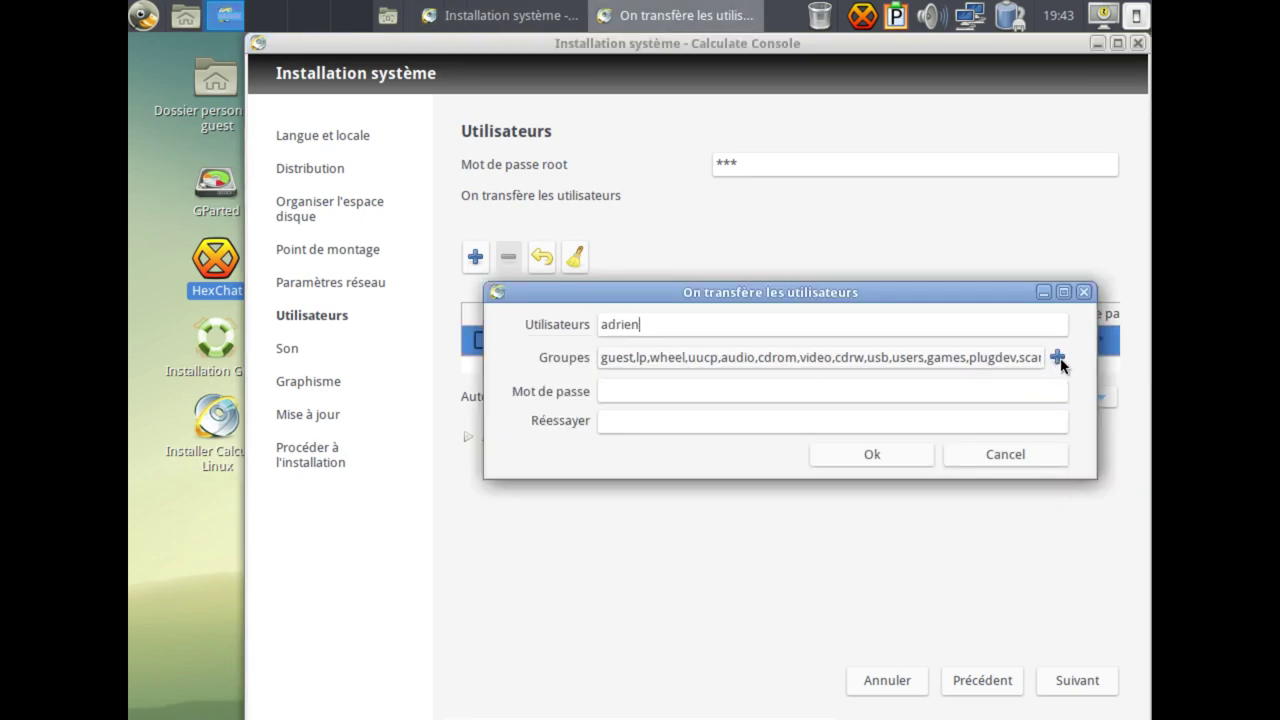
click(1058, 358)
drag(752, 371, 606, 305)
scroll(550, 445, down, 10)
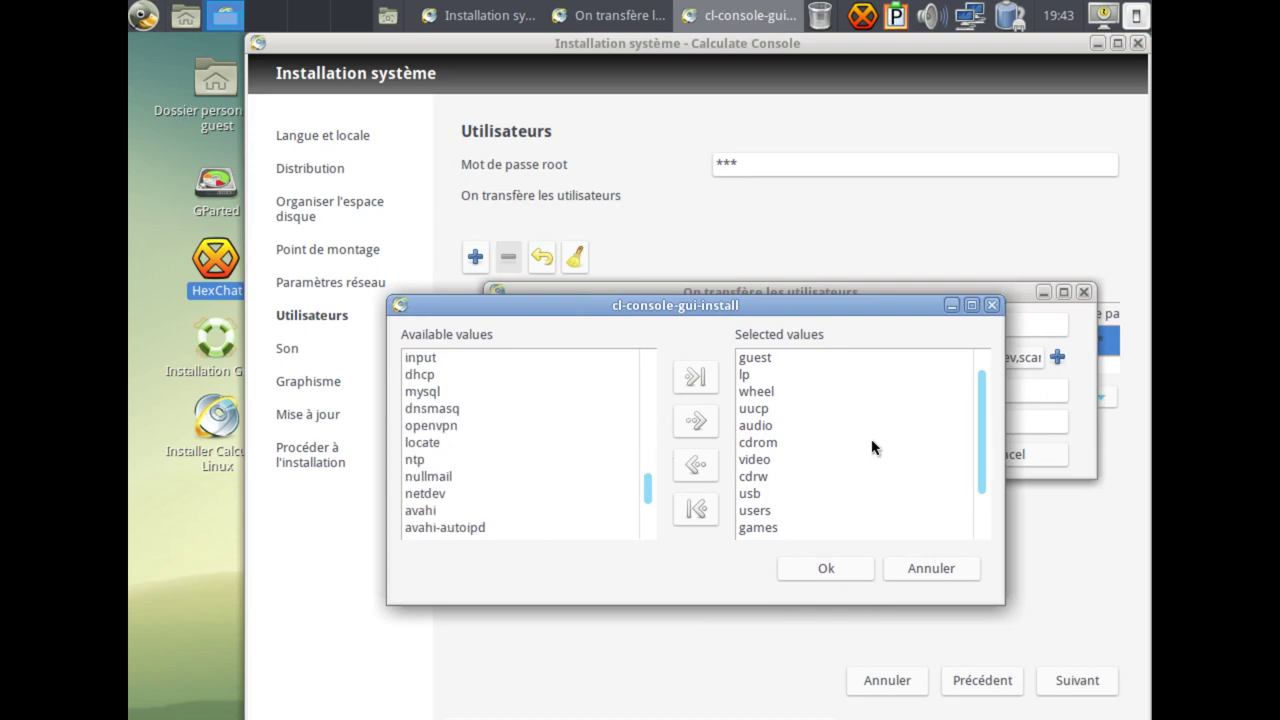
click(940, 570)
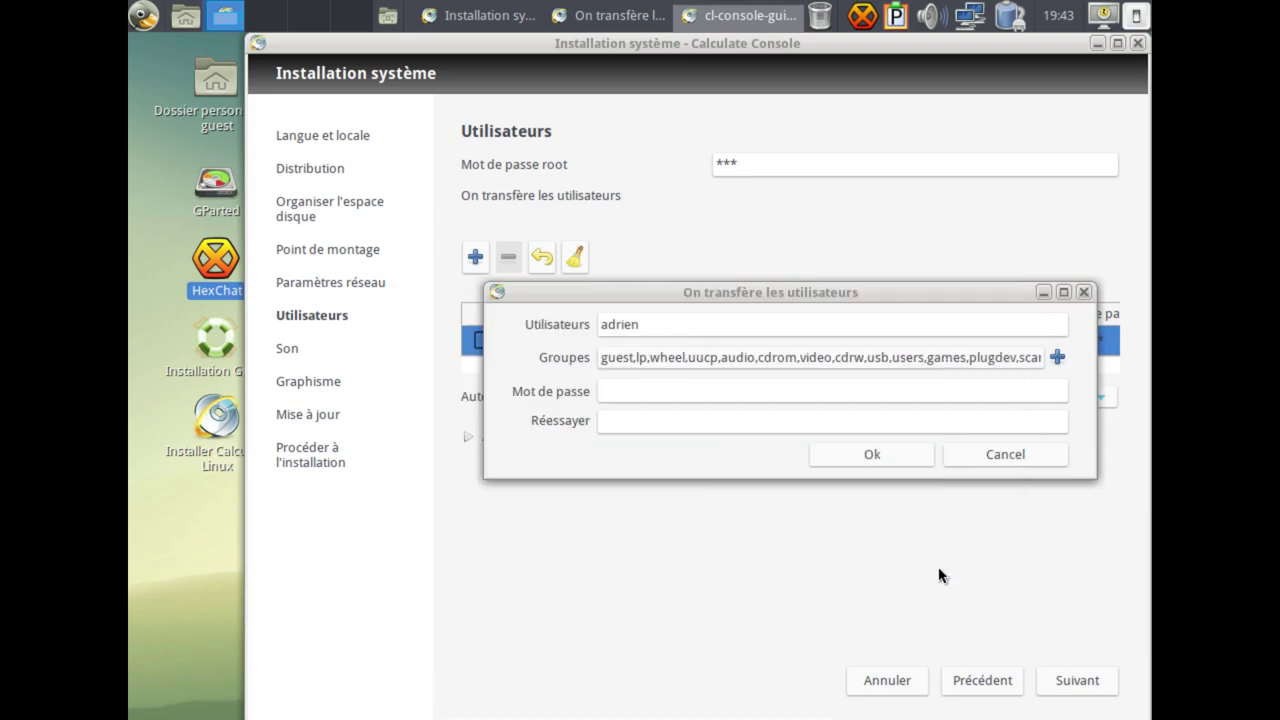
click(997, 460)
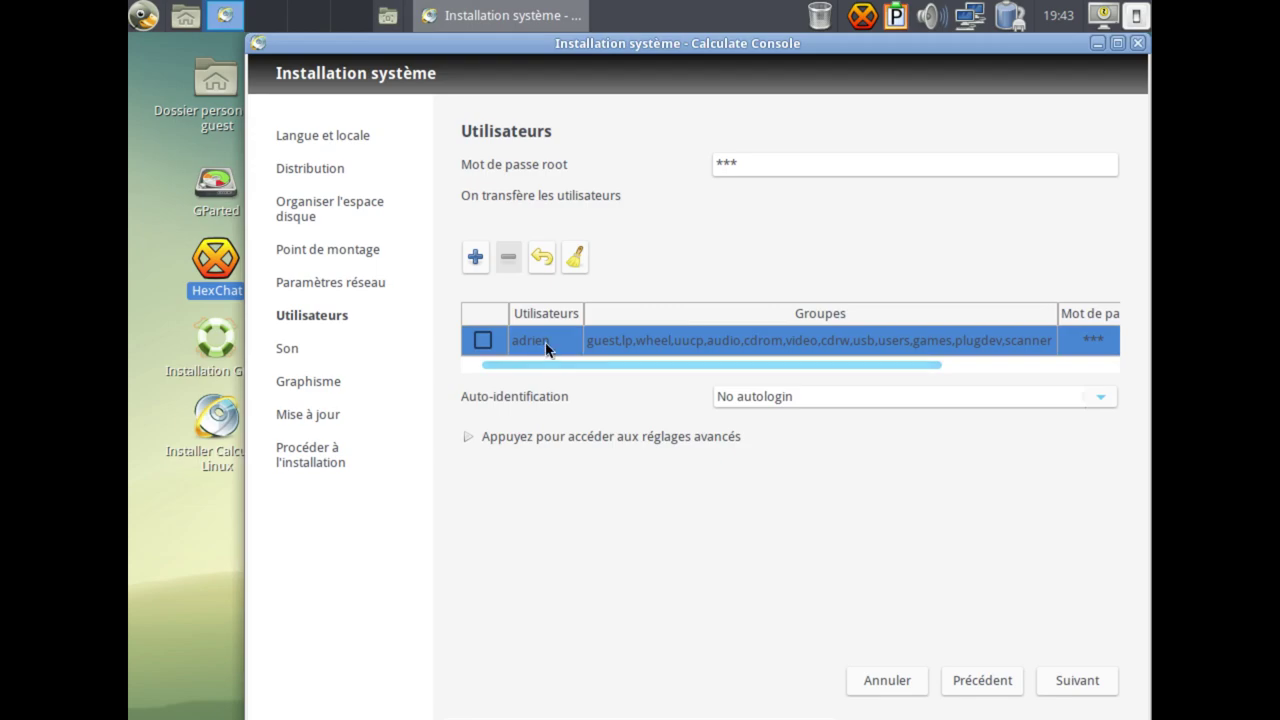
click(475, 258)
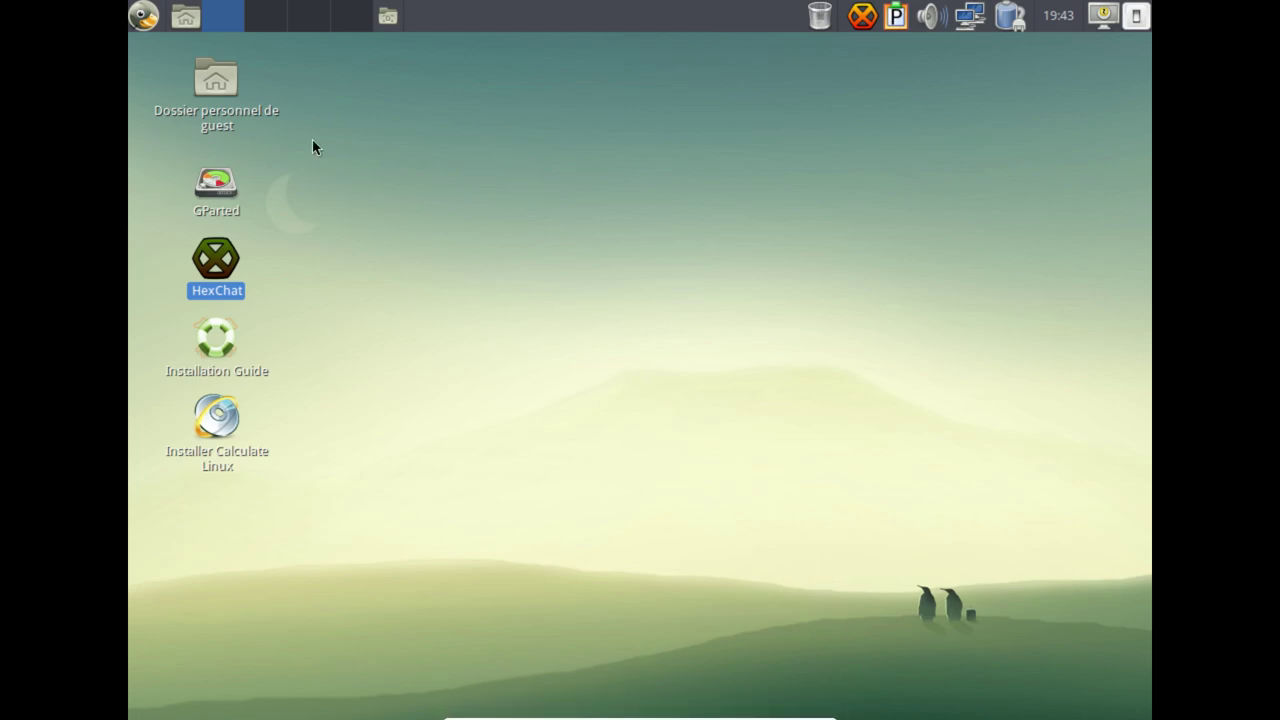
Relaunch the installer and advance through locale, distribution, disk, mount and network pages to Utilisateurs.
click(224, 422)
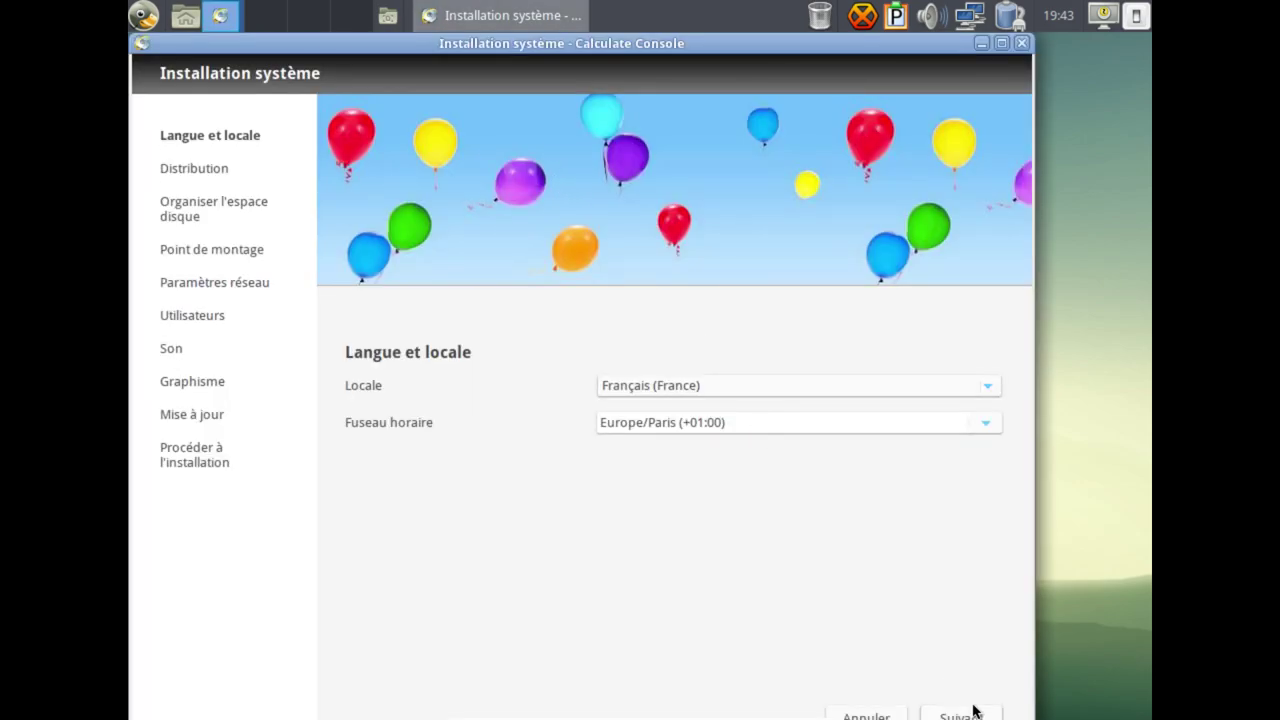
drag(600, 37, 733, 37)
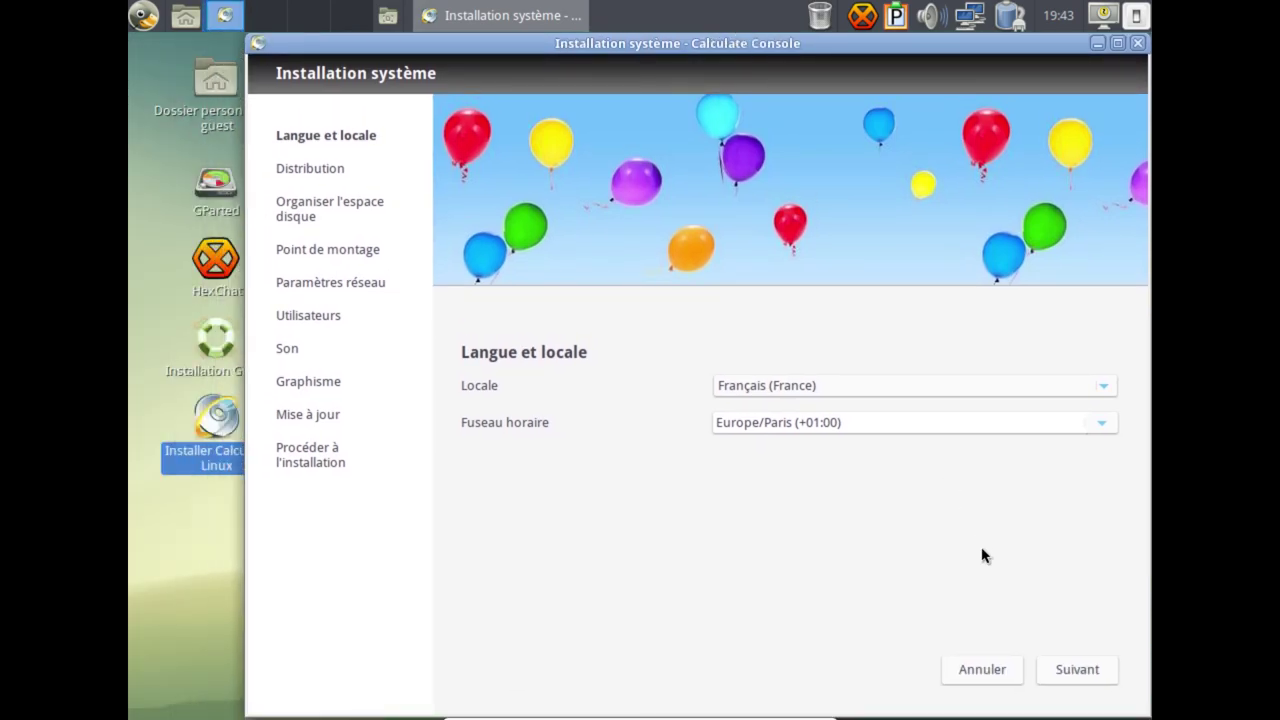
click(1060, 668)
click(1068, 671)
click(1068, 683)
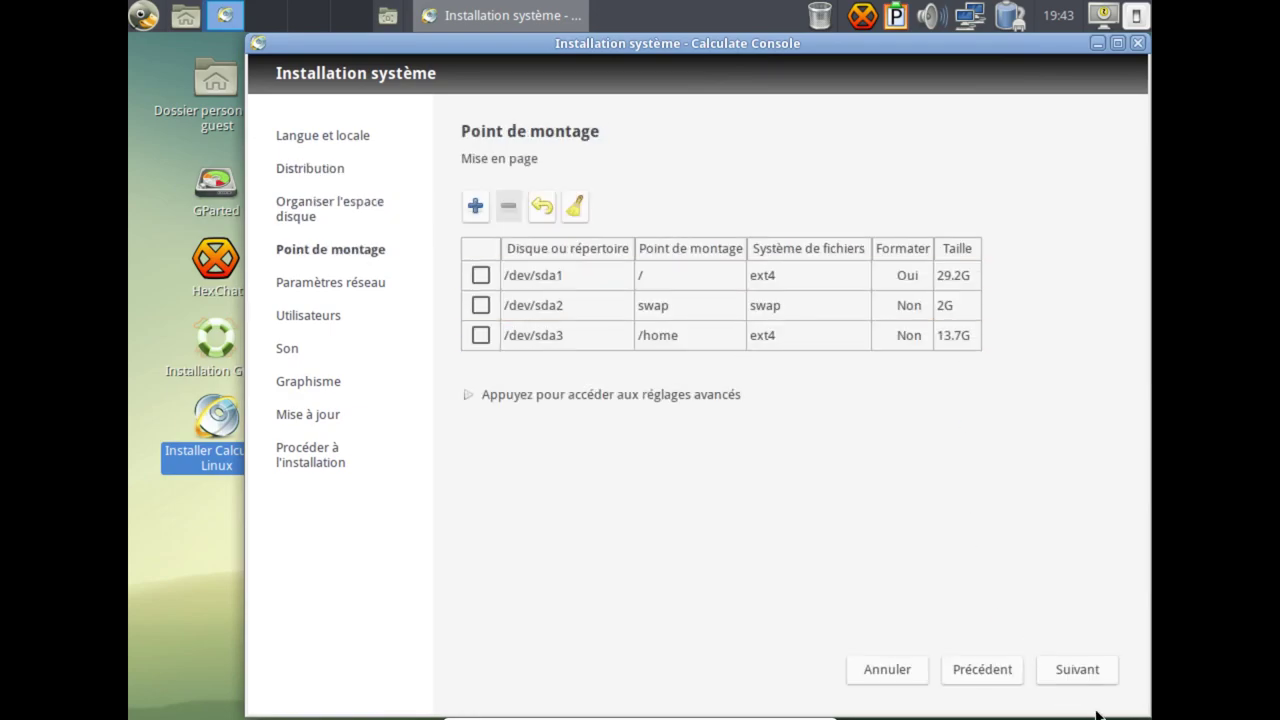
click(1105, 678)
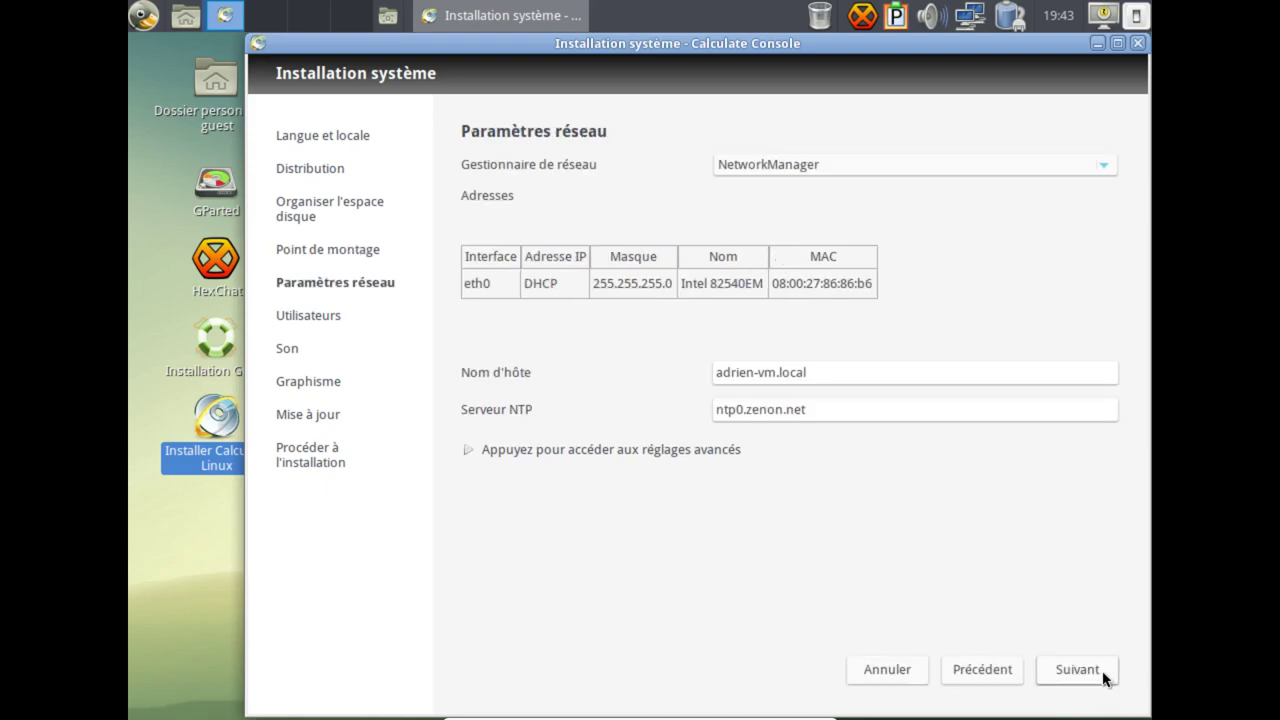
click(1105, 678)
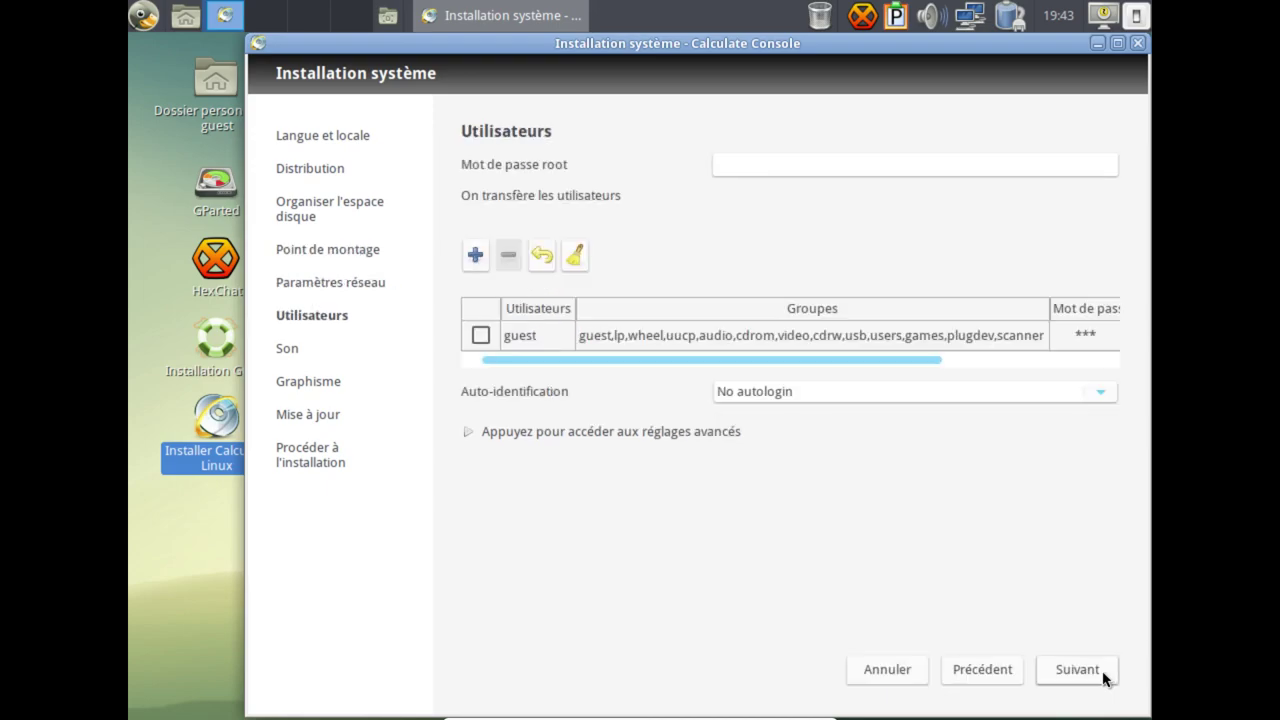
click(863, 166)
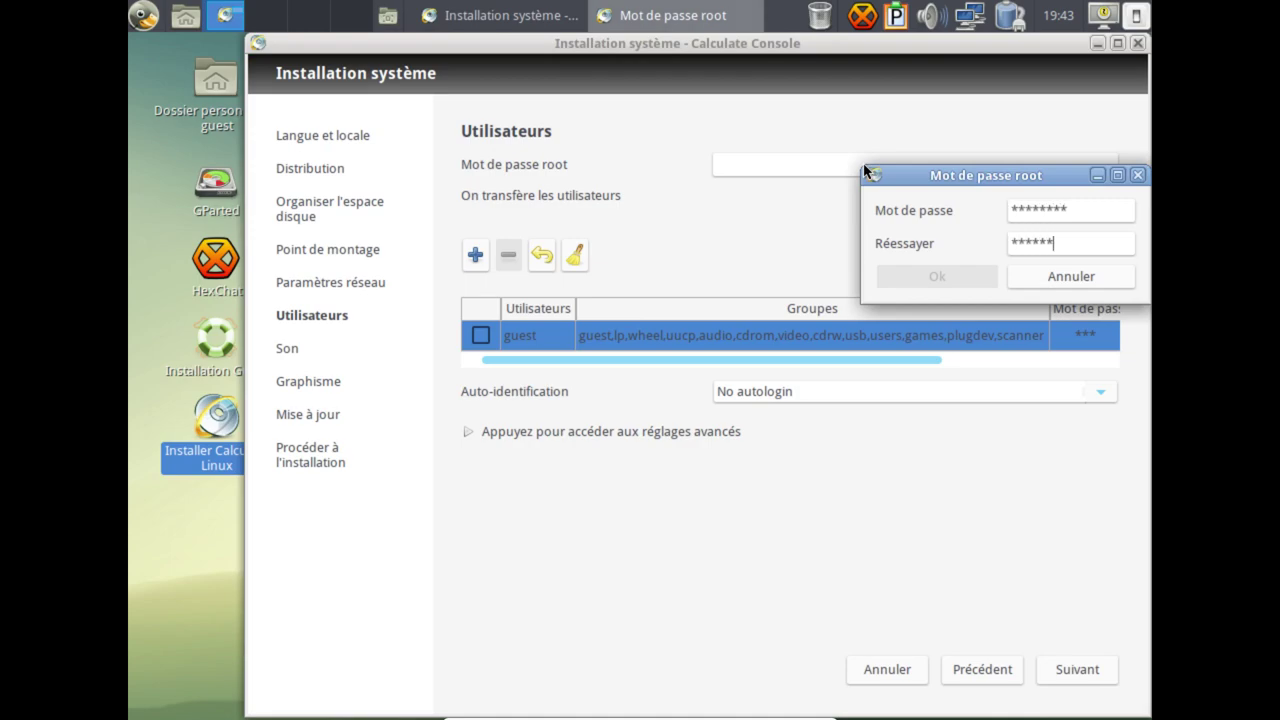
Set the root password and rename guest to a personal account with its own password.
text(**)
click(937, 277)
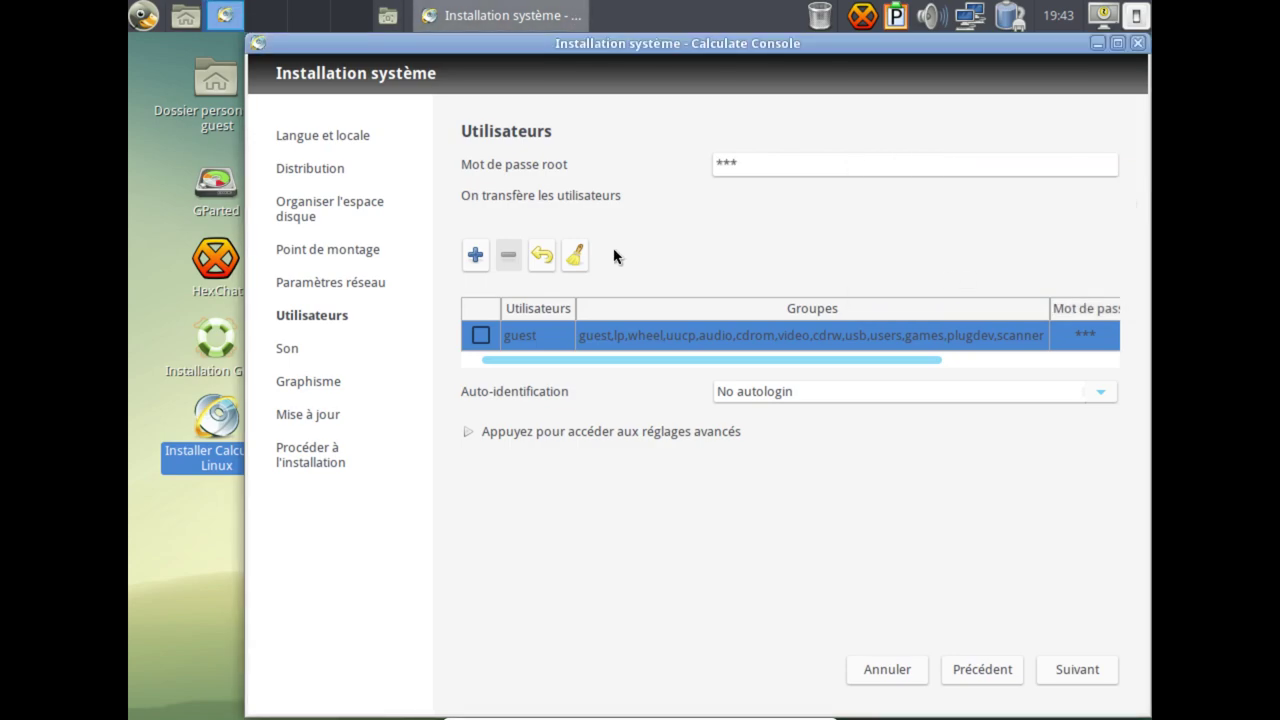
double_click(541, 330)
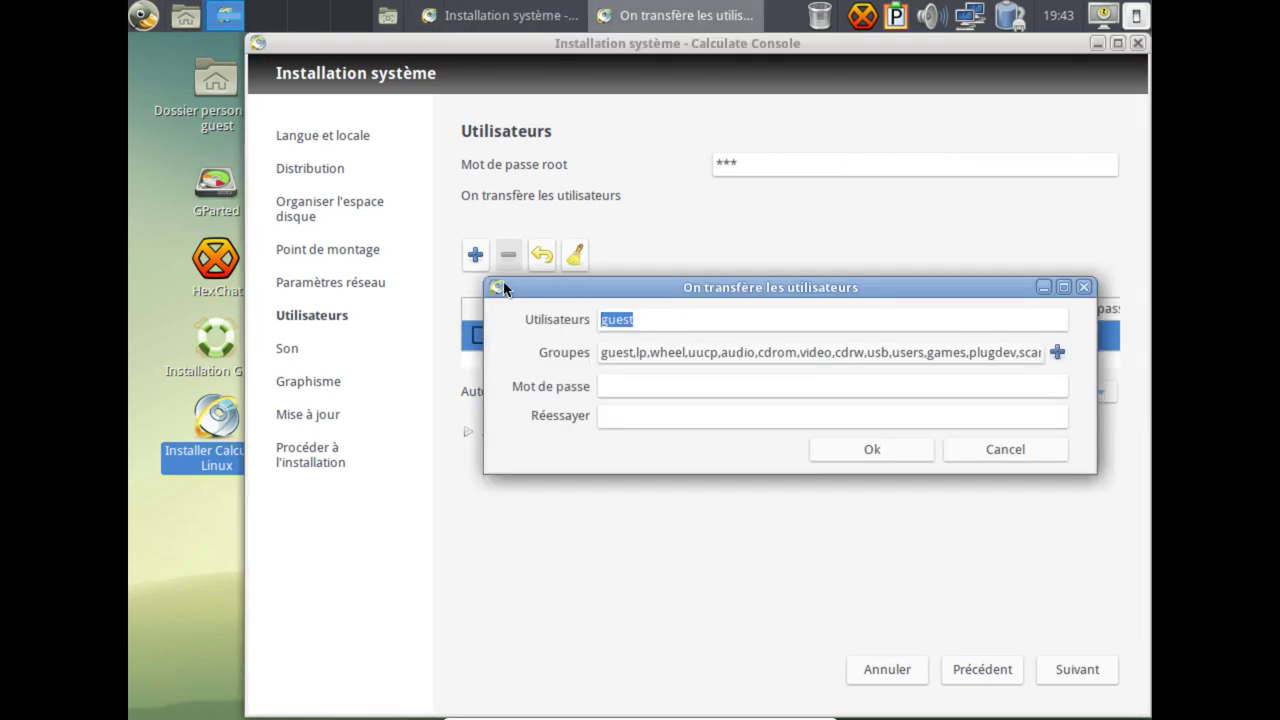
text(a)
text(*)
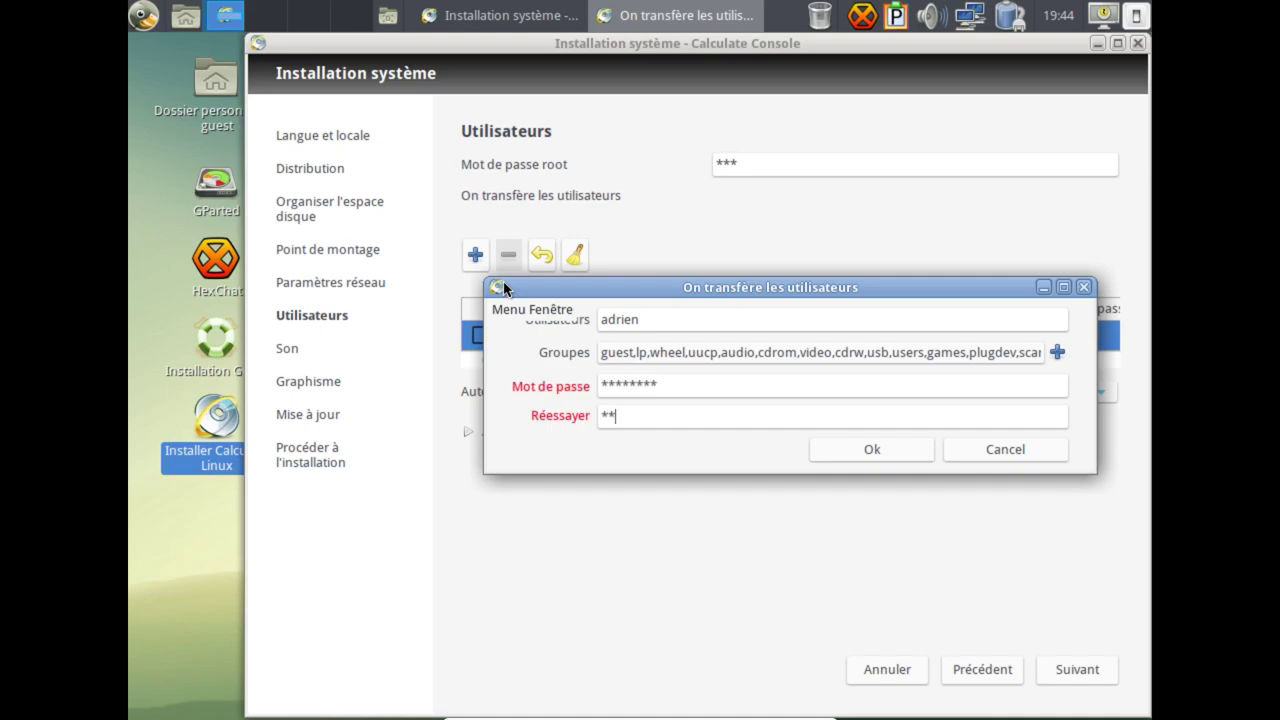
text(********)
click(858, 452)
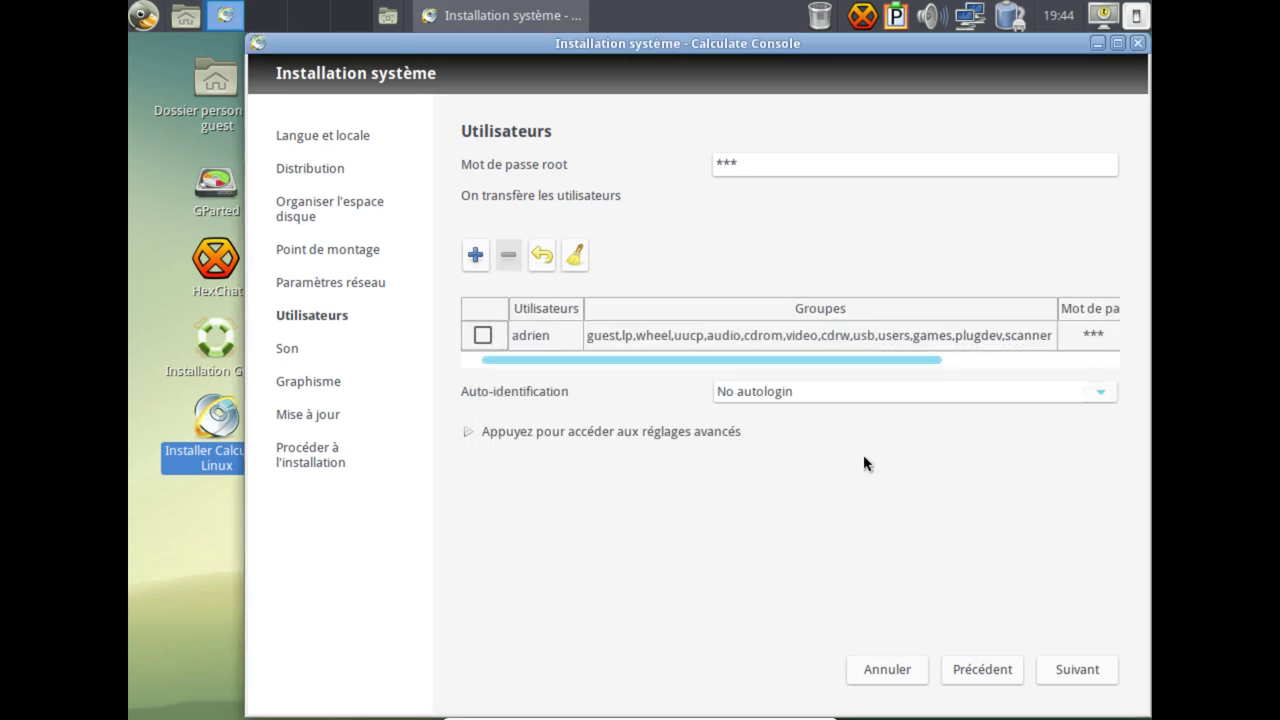
Start a new user account and add plugdev in the group picker after clearing a trial add-all.
click(478, 262)
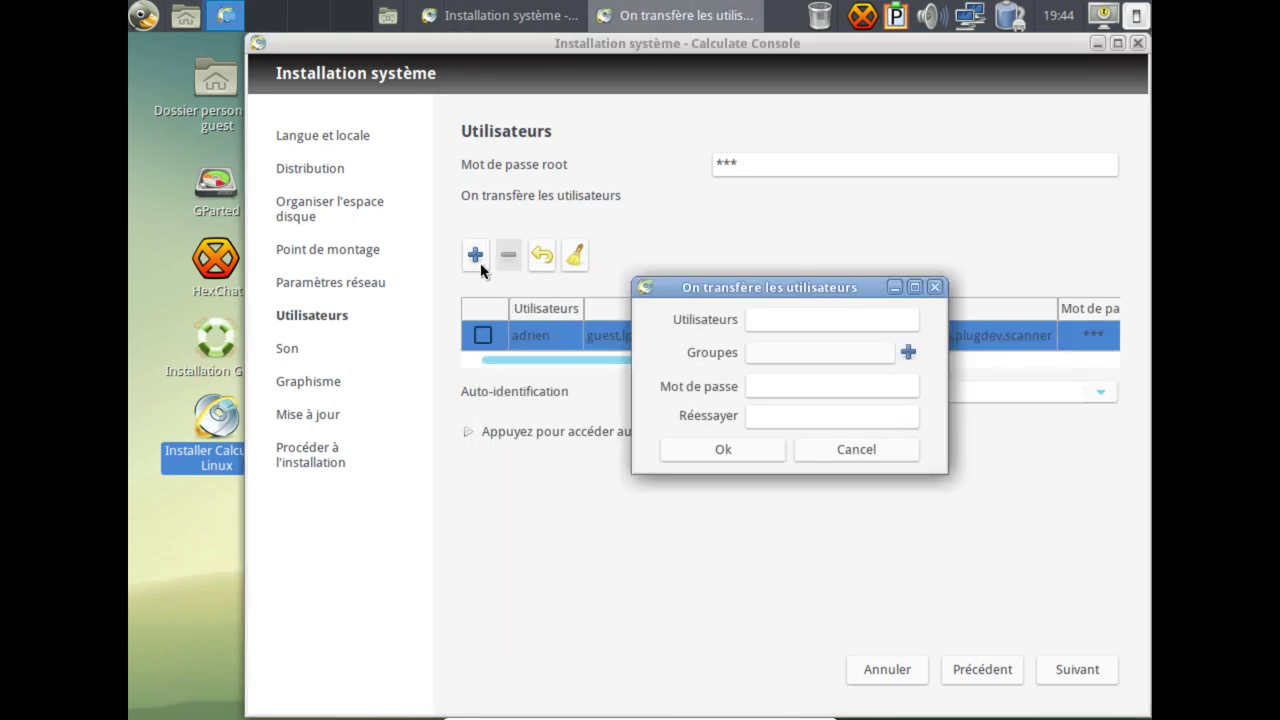
click(794, 317)
click(805, 356)
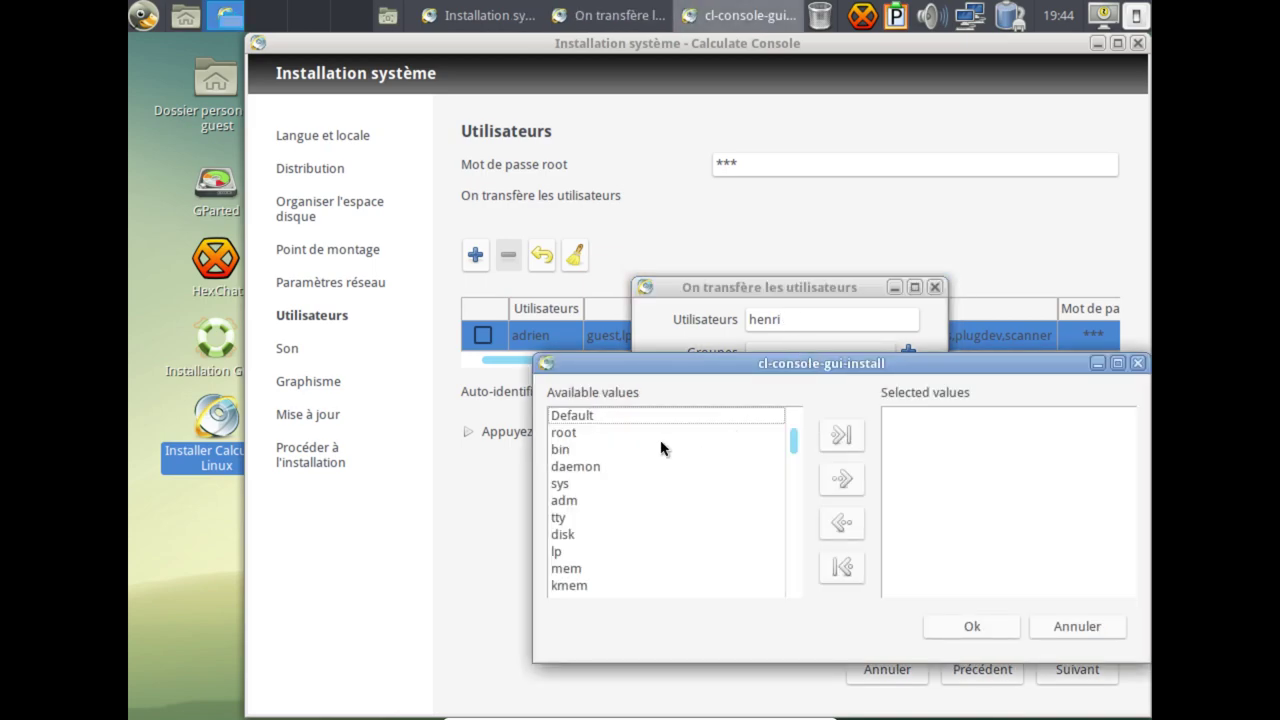
scroll(608, 540, down, 4)
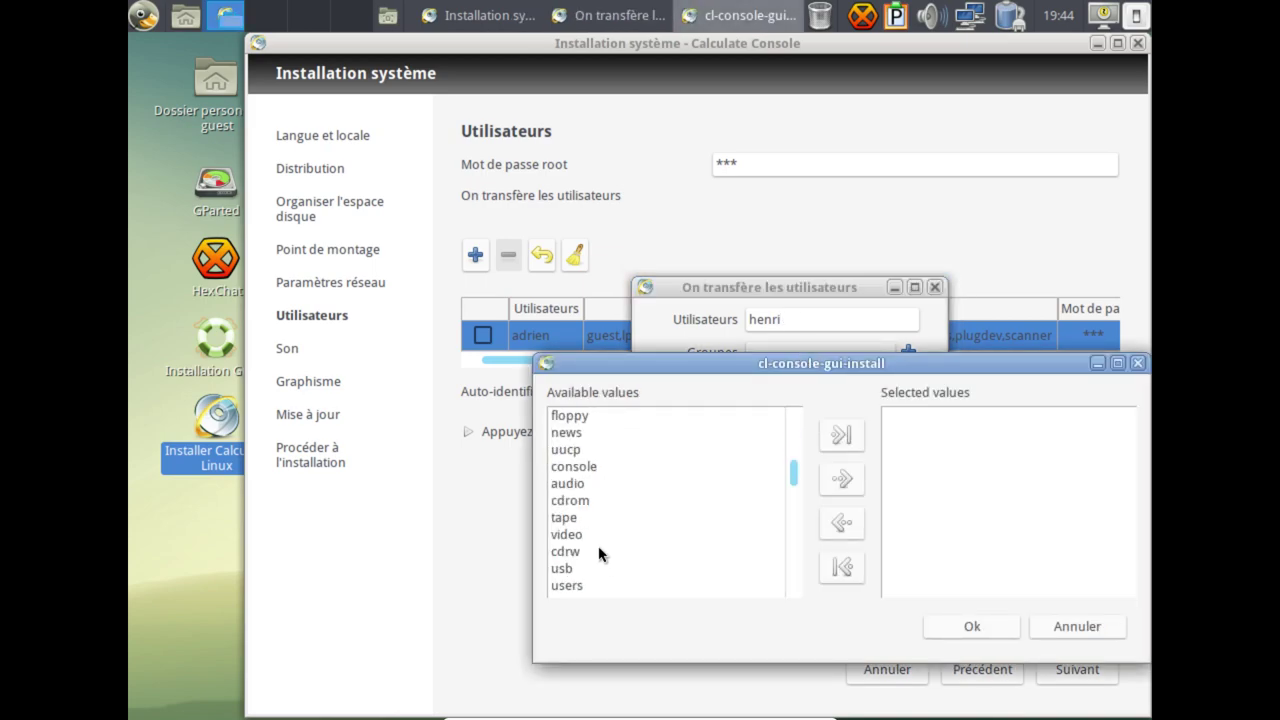
click(605, 535)
click(841, 479)
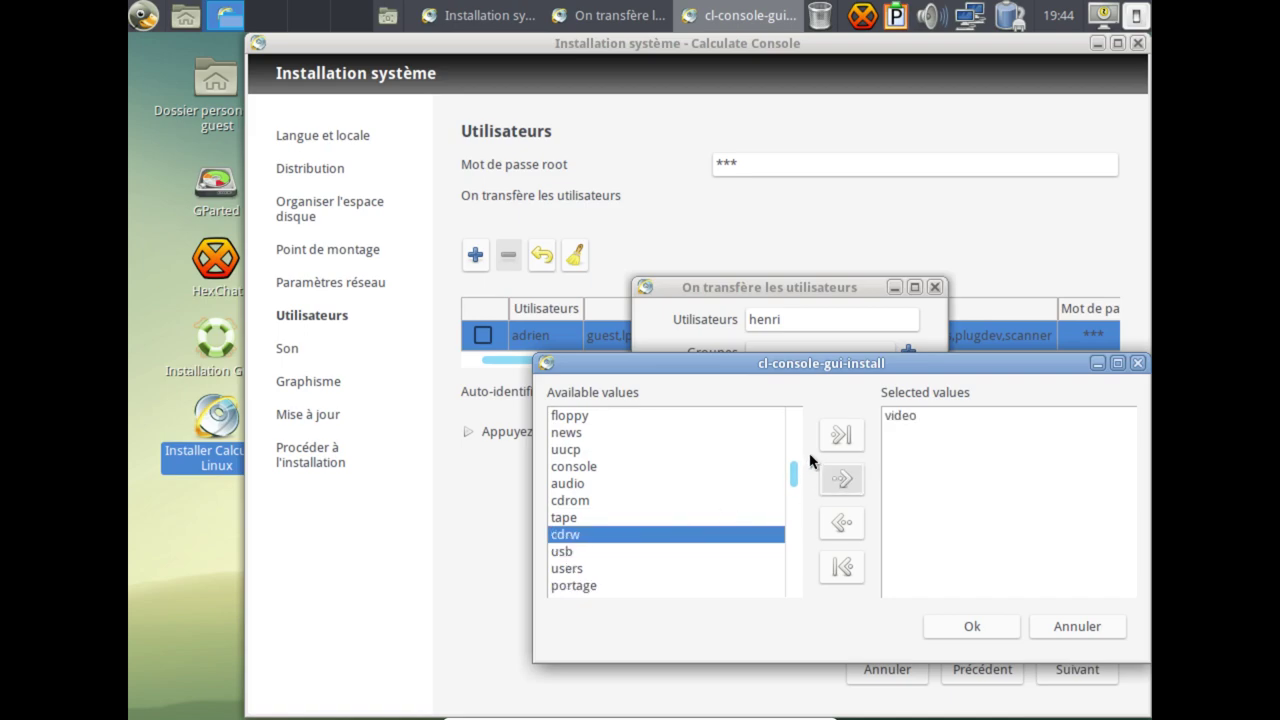
click(841, 434)
click(838, 575)
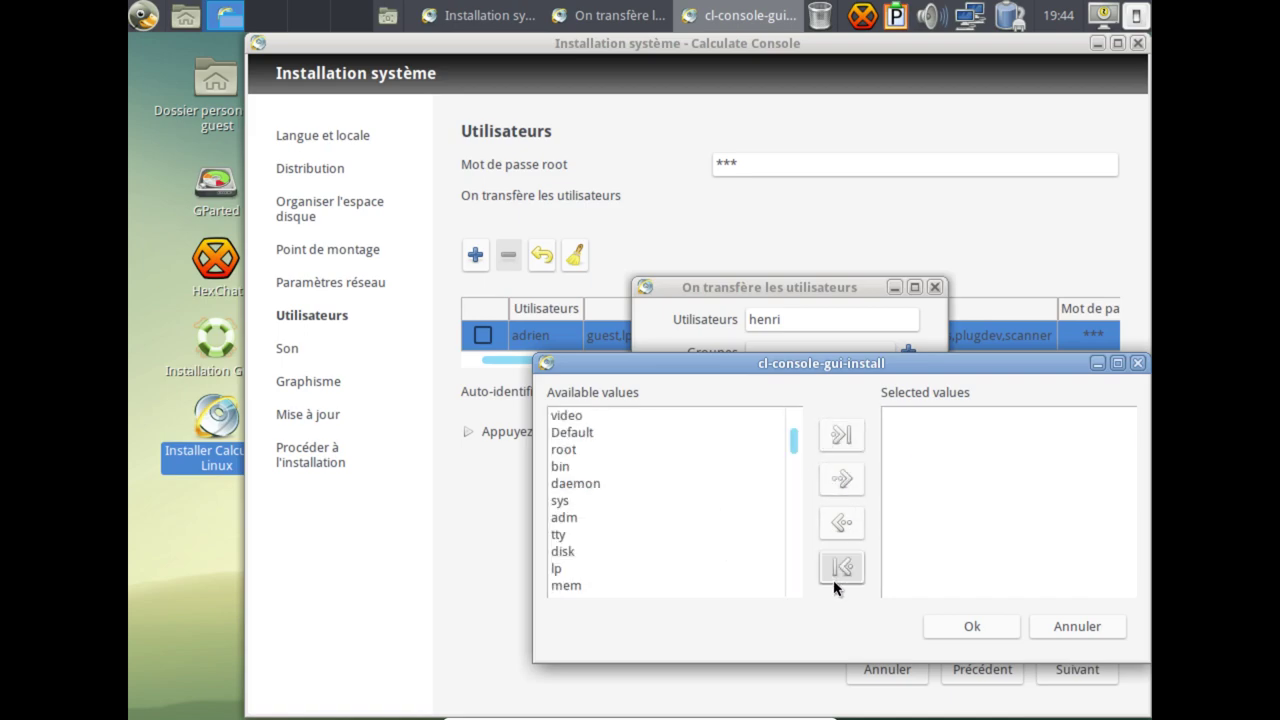
scroll(716, 549, down, 4)
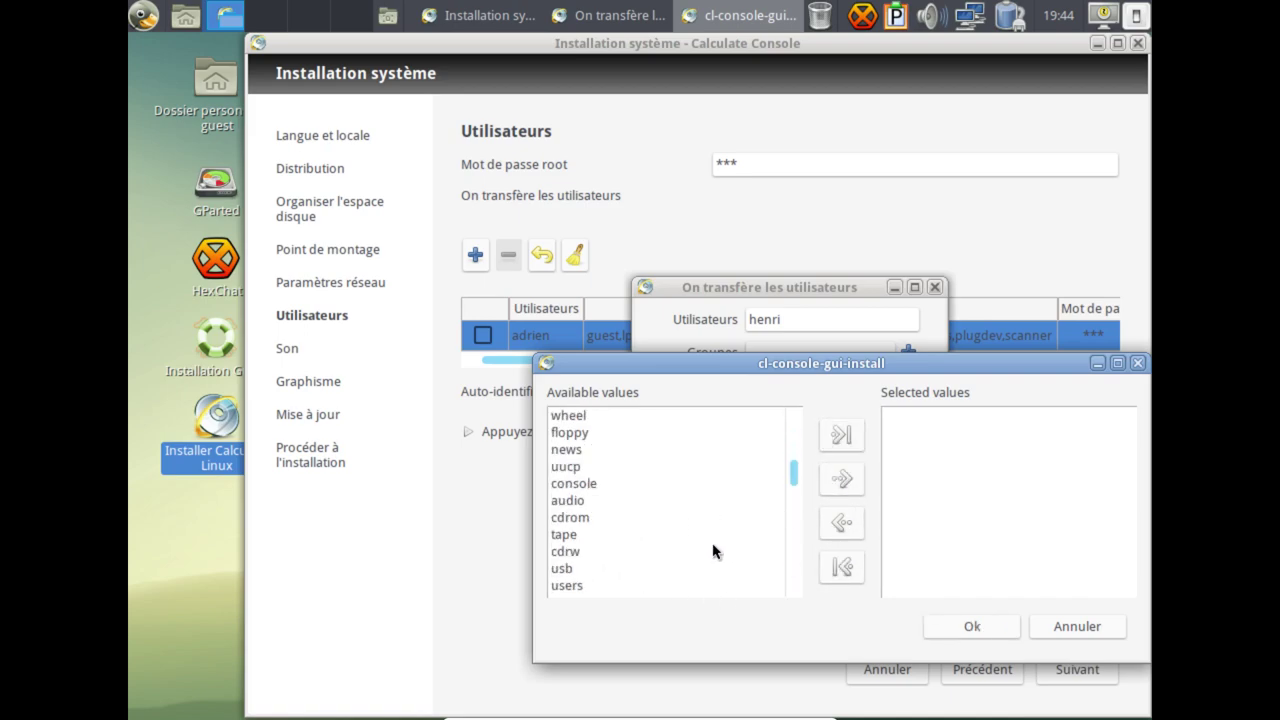
scroll(570, 565, down, 2)
click(749, 484)
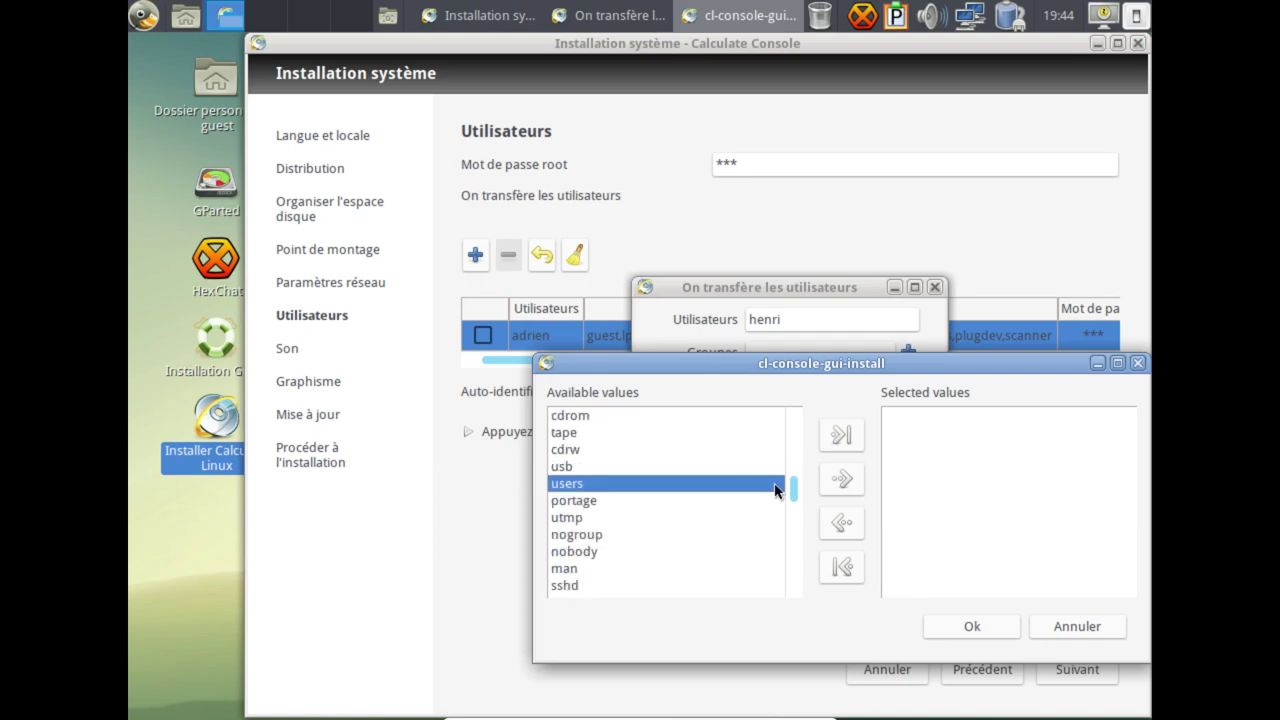
click(842, 522)
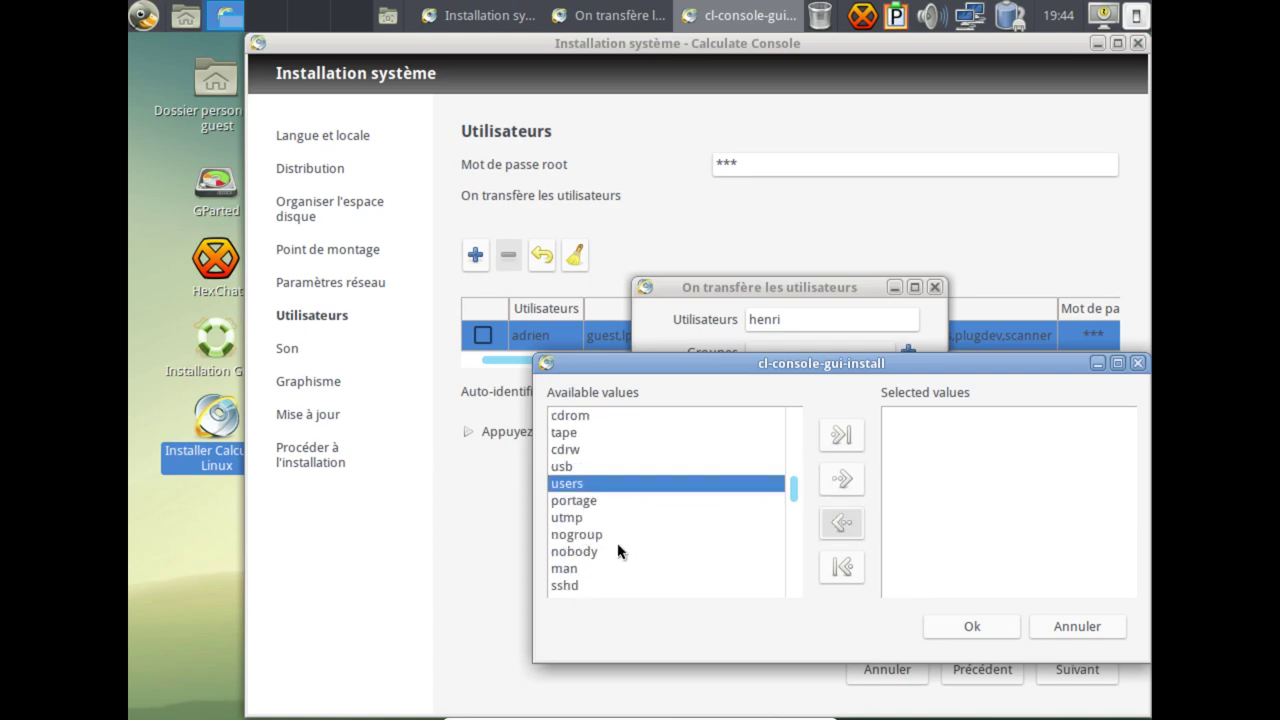
scroll(592, 587, down, 2)
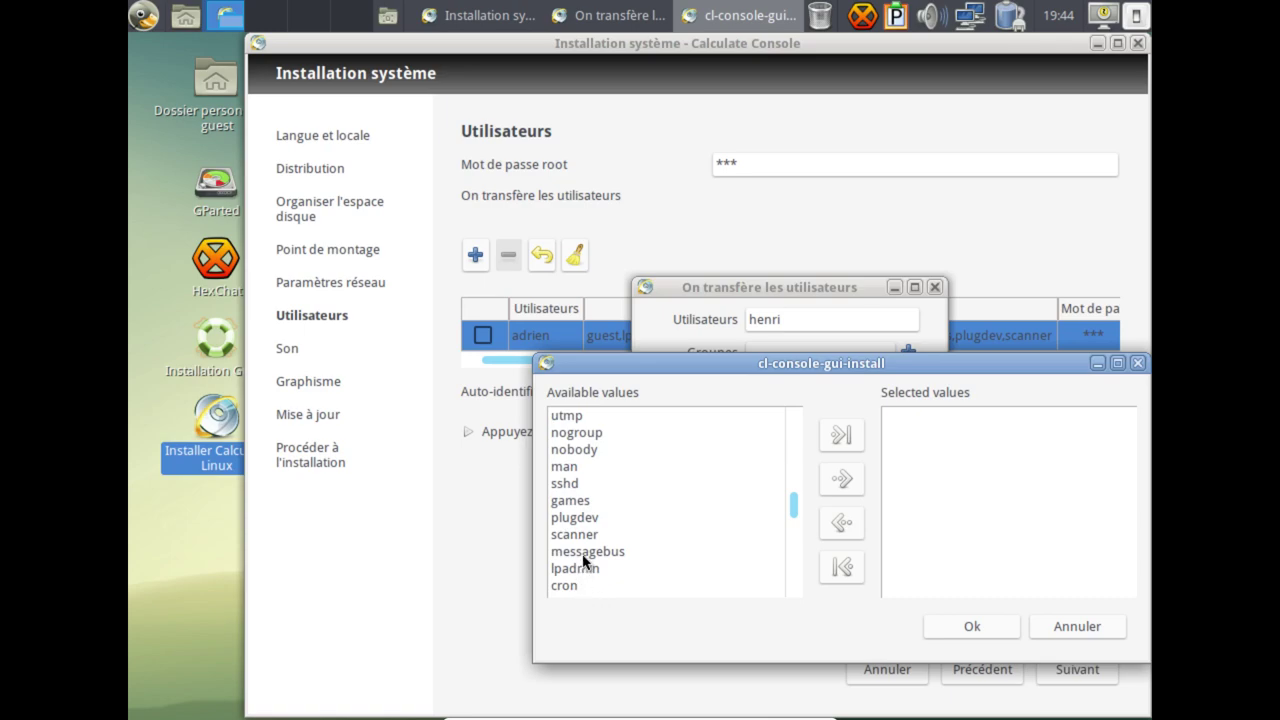
click(588, 517)
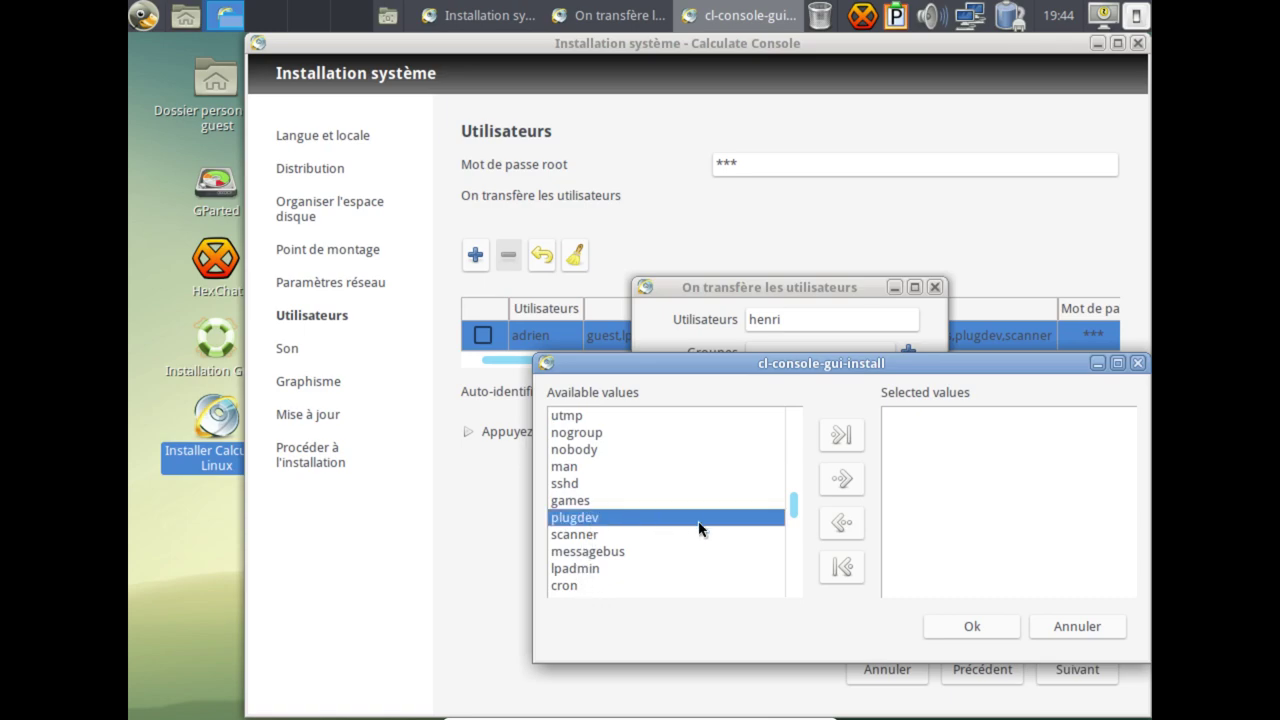
click(842, 480)
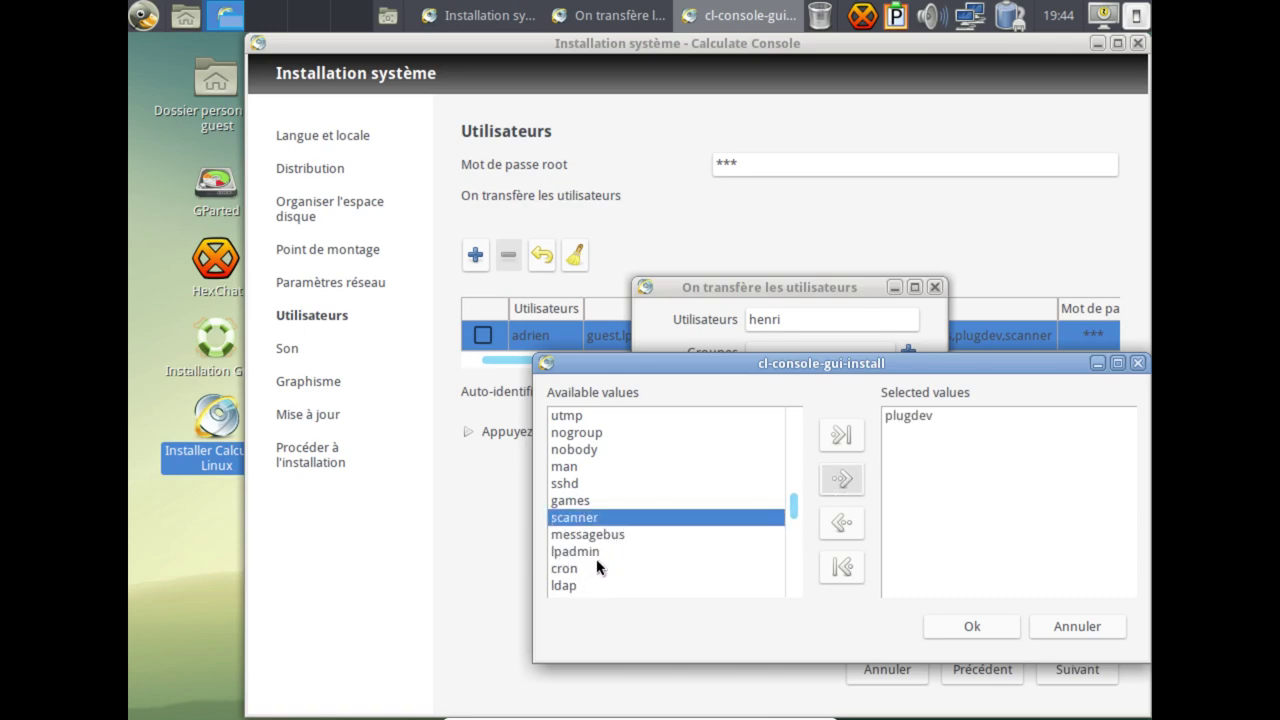
Add the video, adm, wheel, audio, cdrom, usb and users groups to the new user.
click(565, 568)
scroll(581, 580, down, 5)
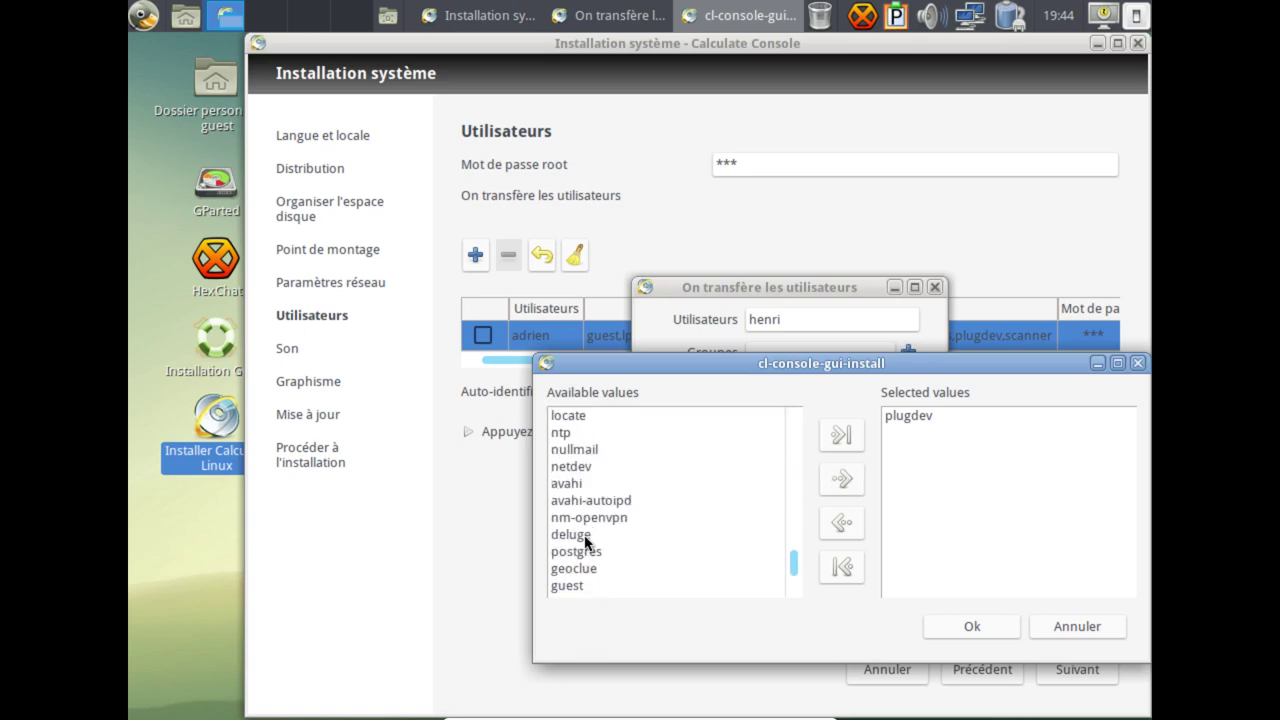
scroll(589, 465, up, 8)
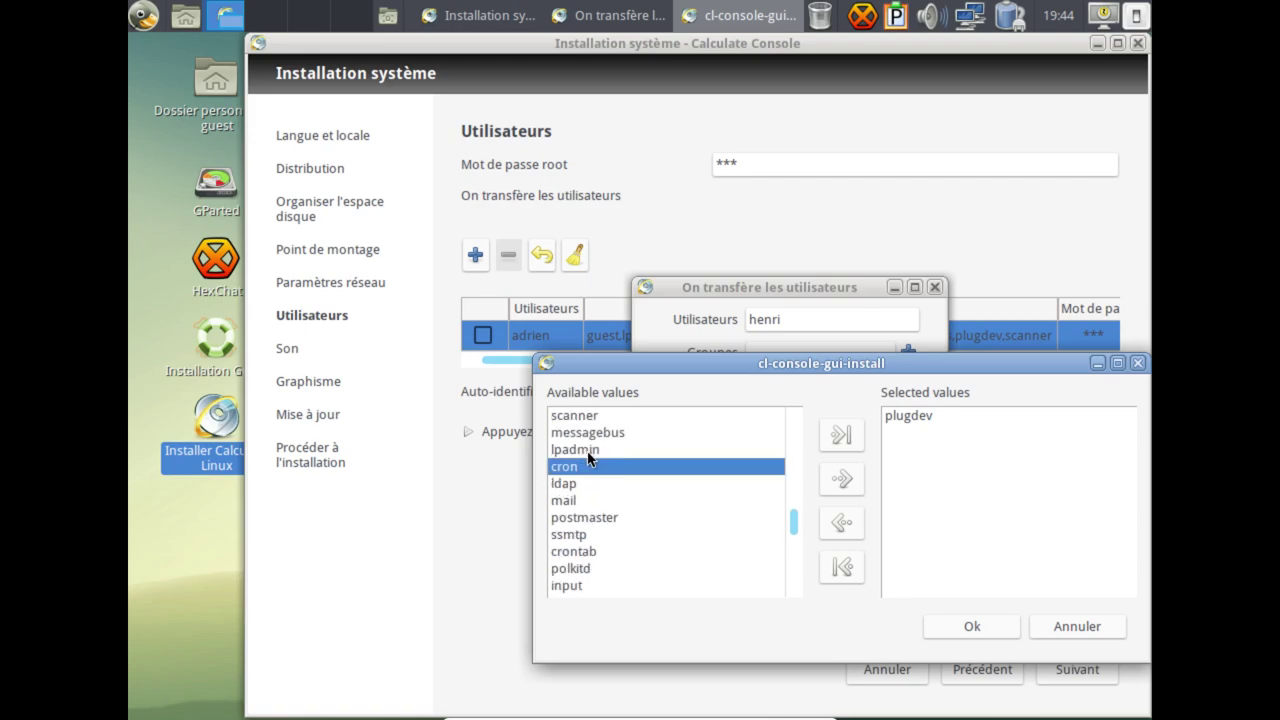
scroll(589, 458, up, 4)
click(589, 418)
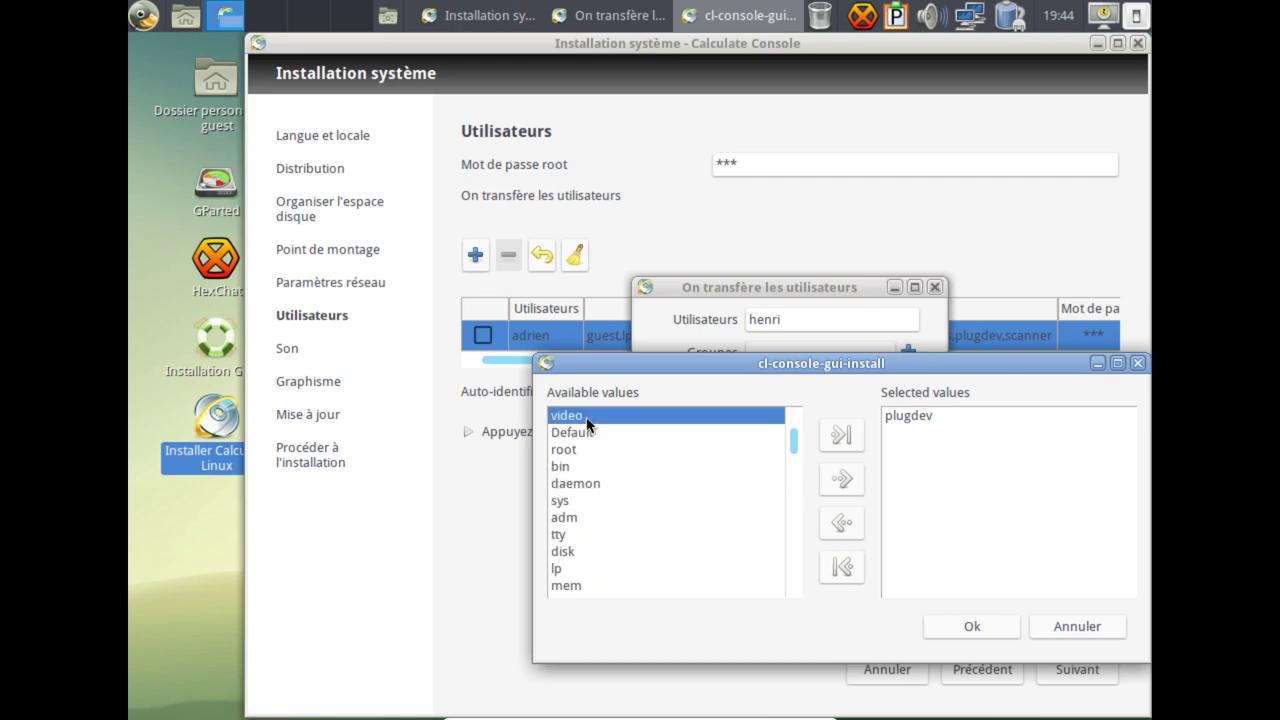
click(842, 479)
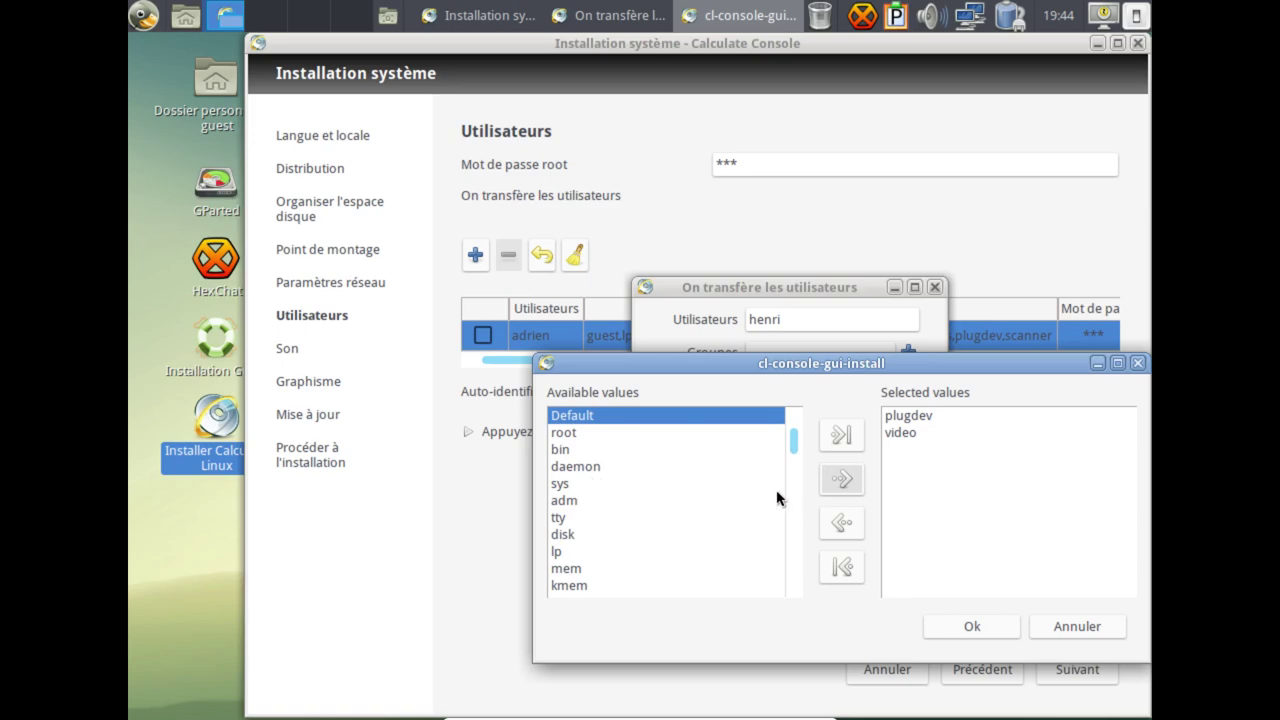
click(584, 500)
click(829, 482)
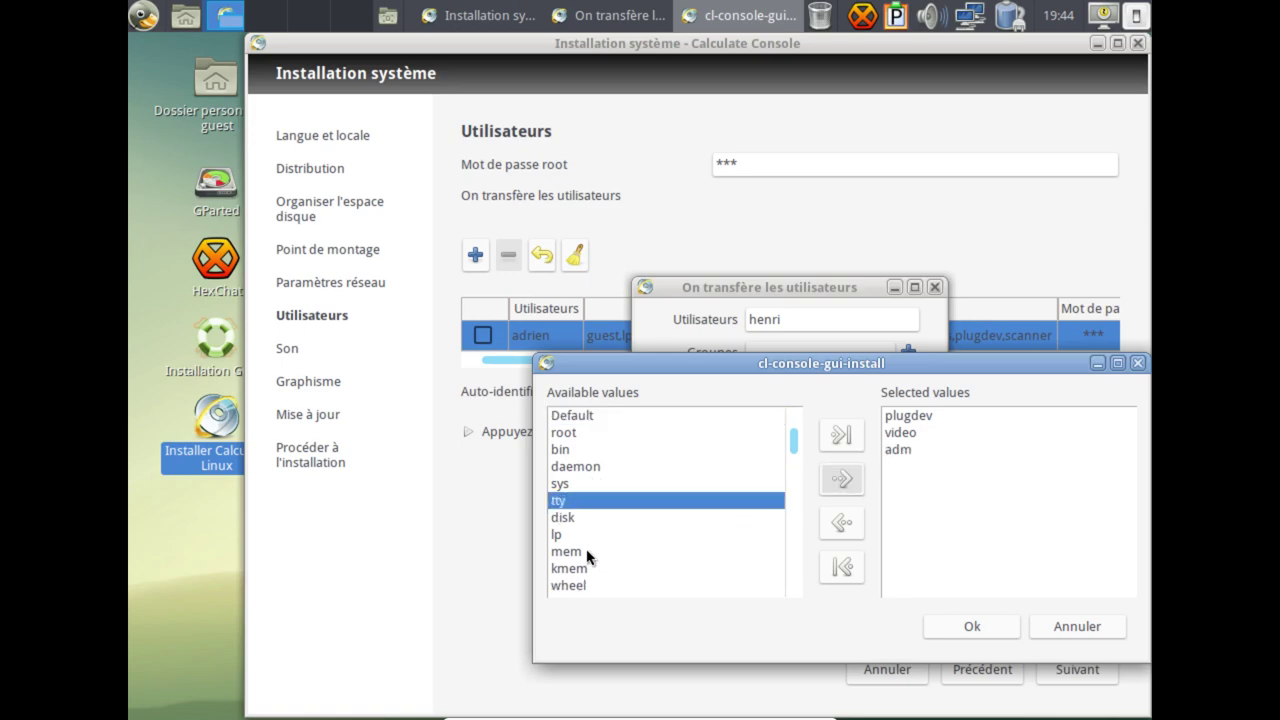
click(578, 585)
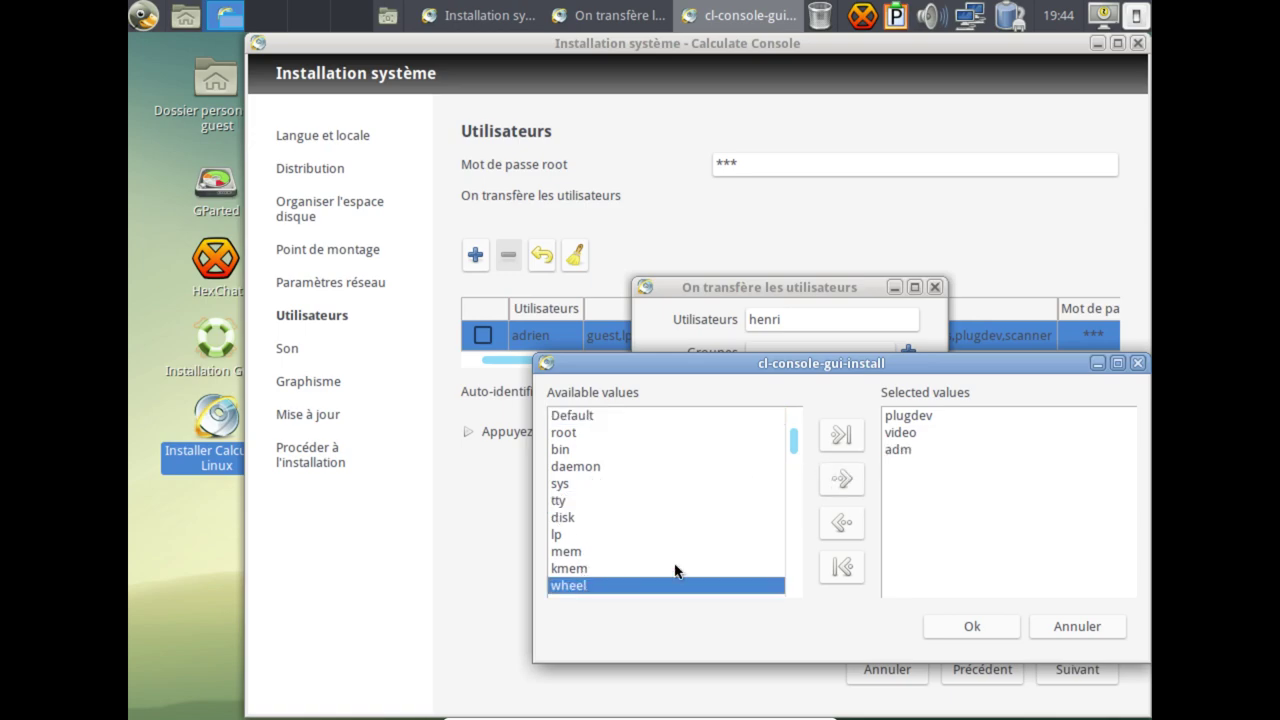
click(842, 480)
scroll(645, 577, down, 2)
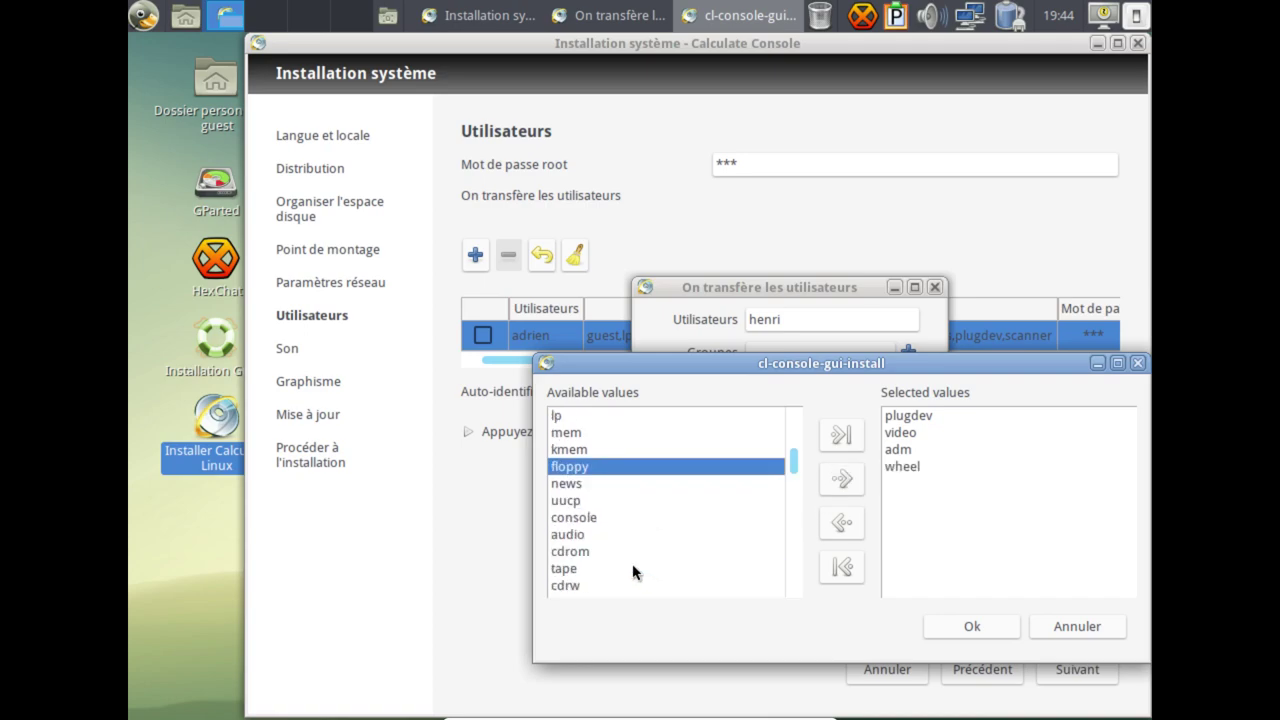
click(592, 536)
click(840, 480)
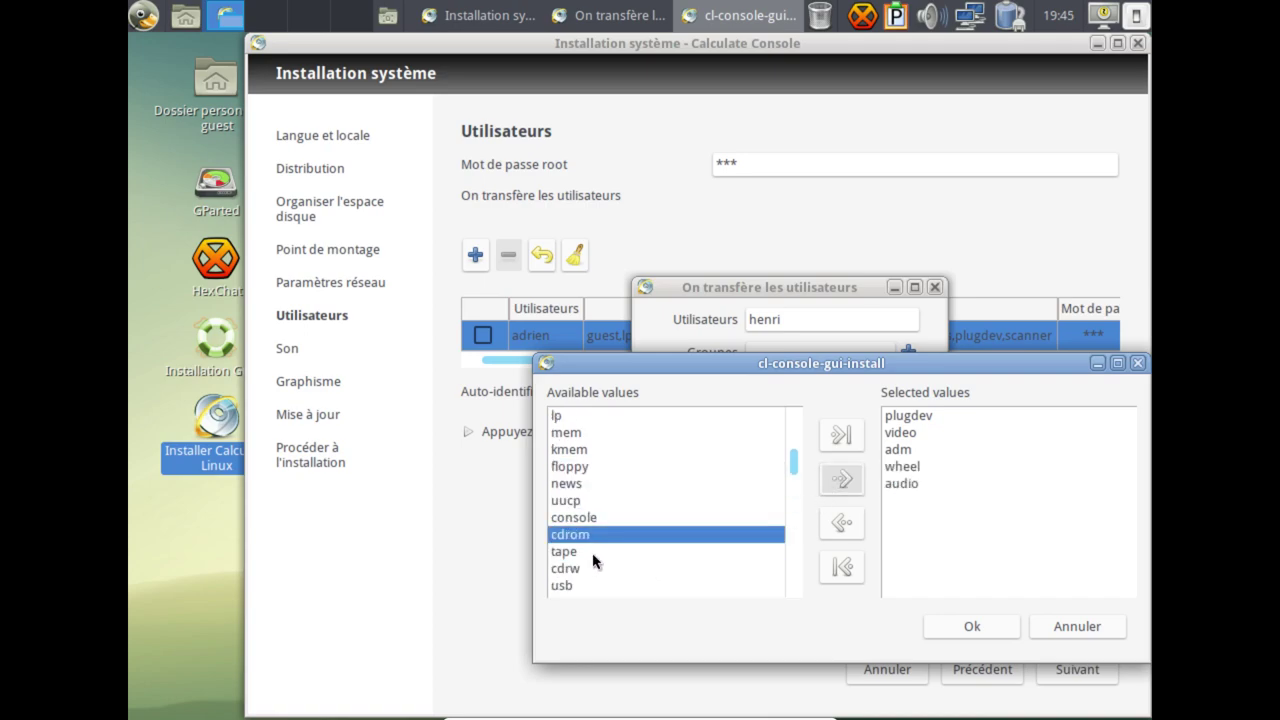
click(840, 480)
scroll(632, 555, down, 1)
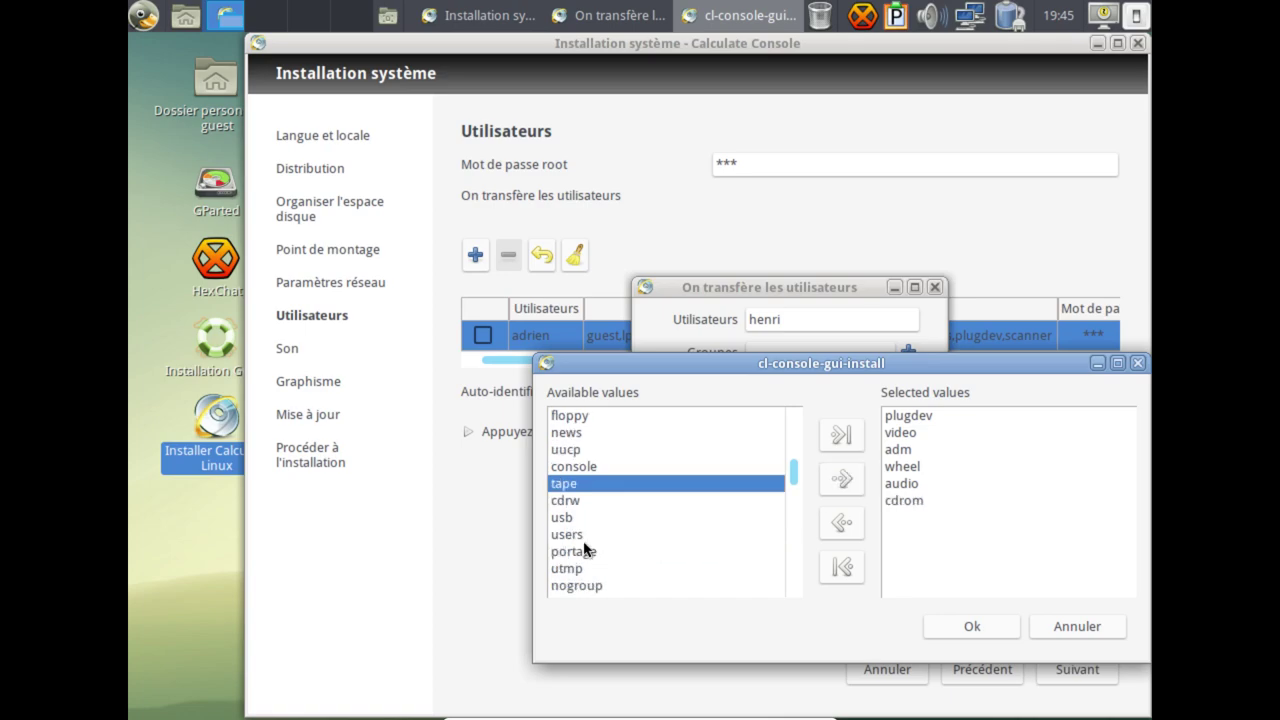
click(597, 519)
click(836, 481)
click(840, 484)
Add the portage, games, scanner, lpadmin and crontab groups and confirm the group selection.
scroll(618, 558, down, 1)
click(837, 478)
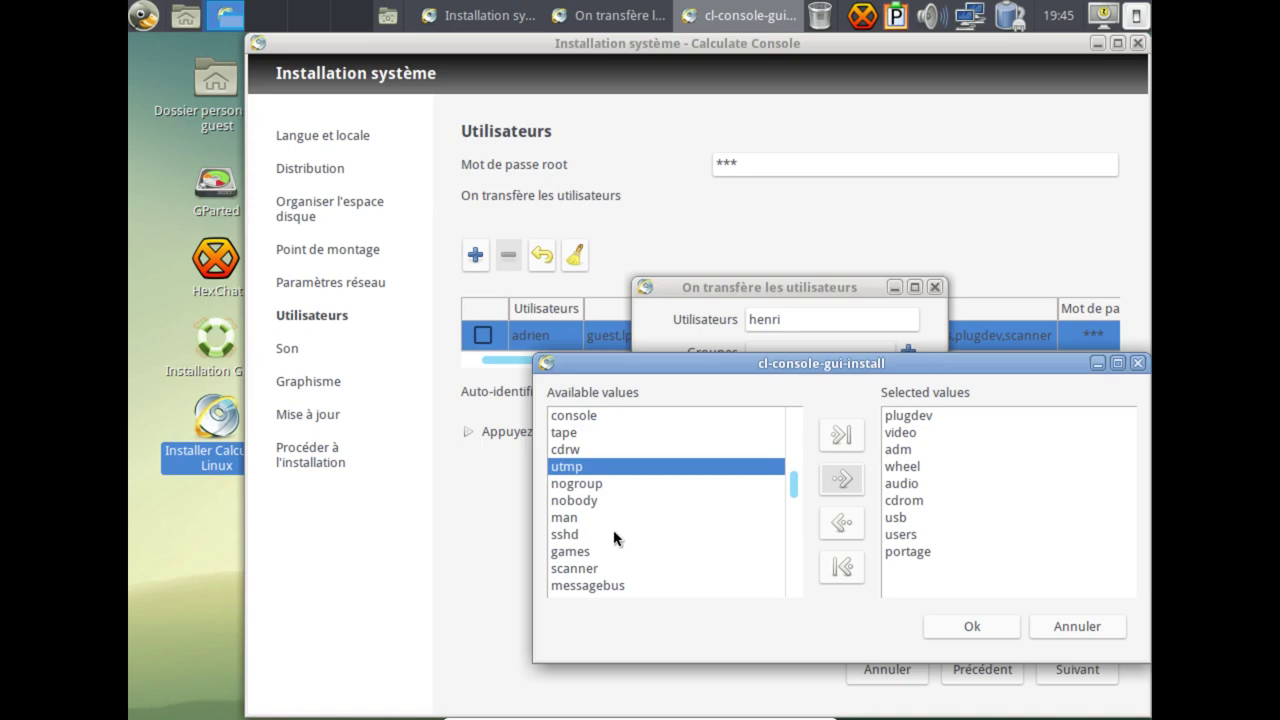
scroll(598, 535, down, 1)
click(594, 500)
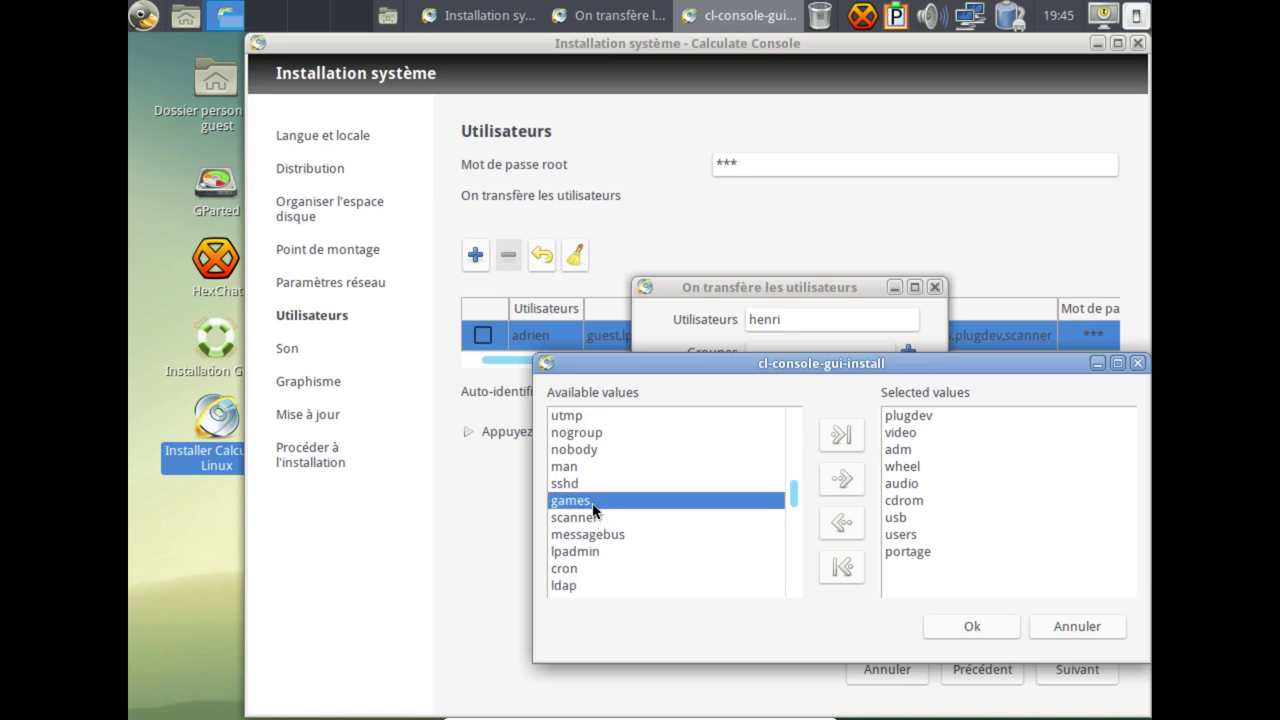
click(842, 479)
click(842, 479)
scroll(697, 530, down, 1)
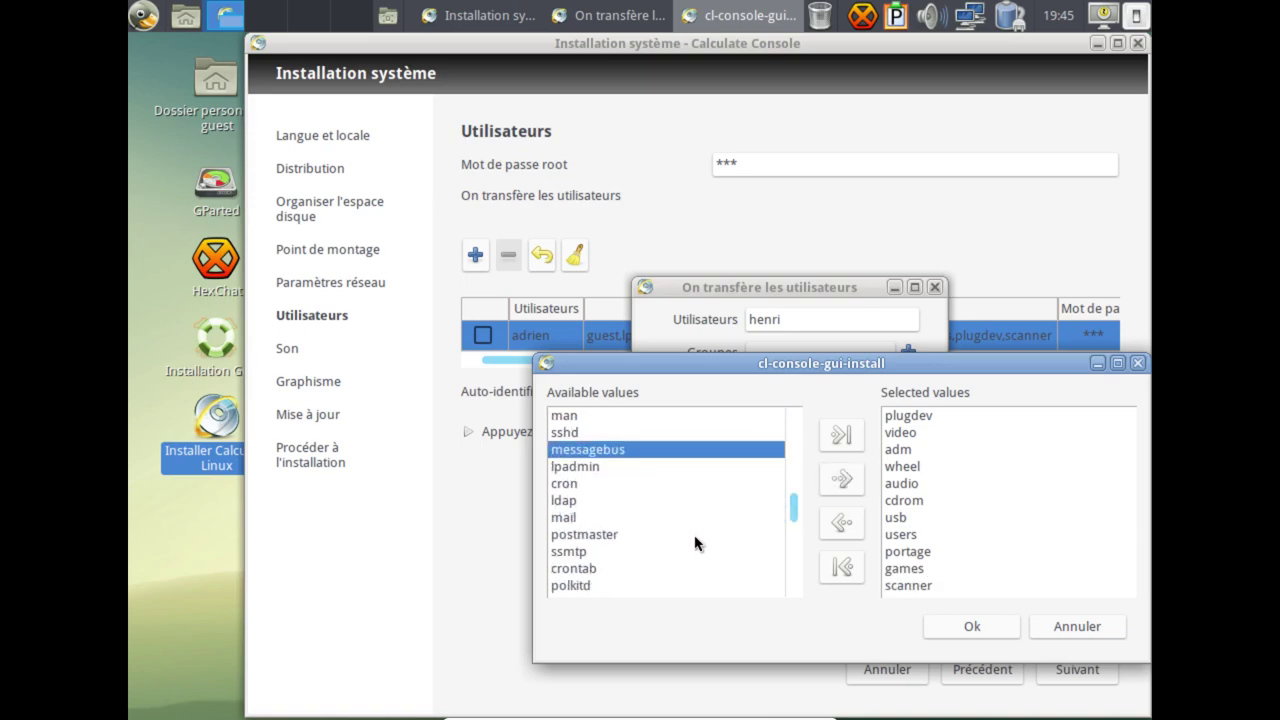
click(594, 466)
click(842, 479)
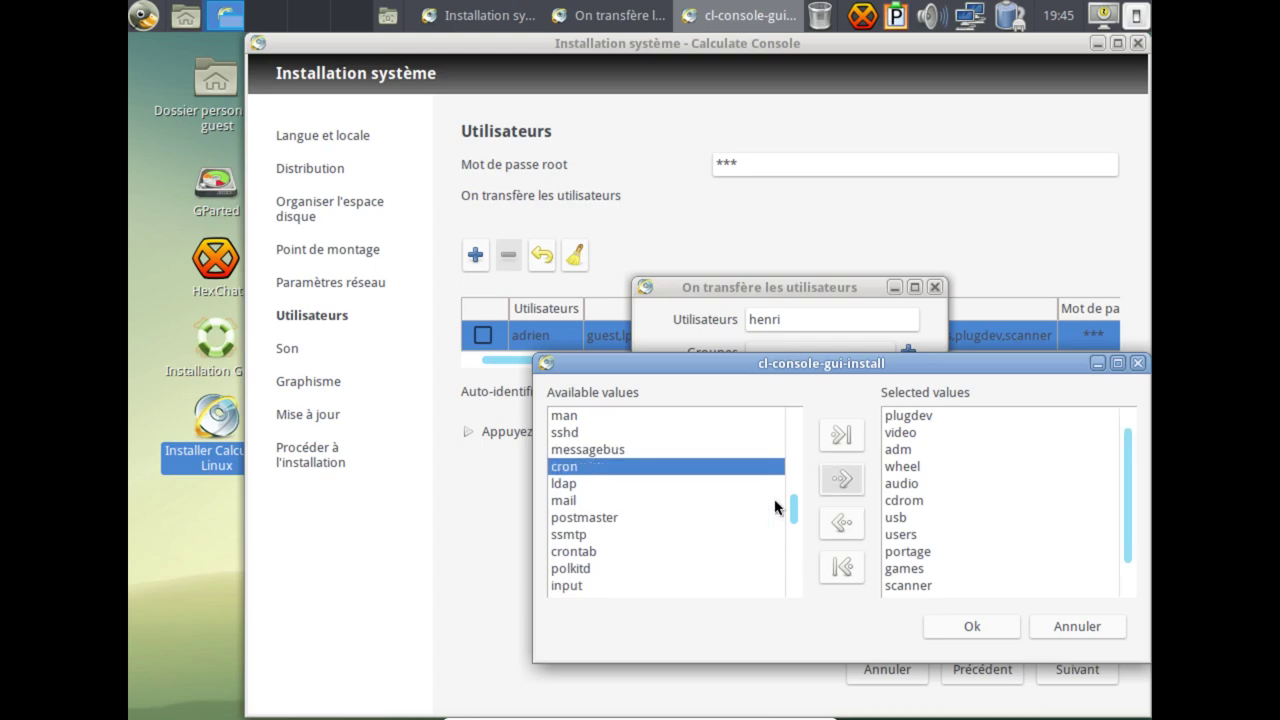
click(603, 553)
click(842, 479)
click(972, 627)
click(726, 389)
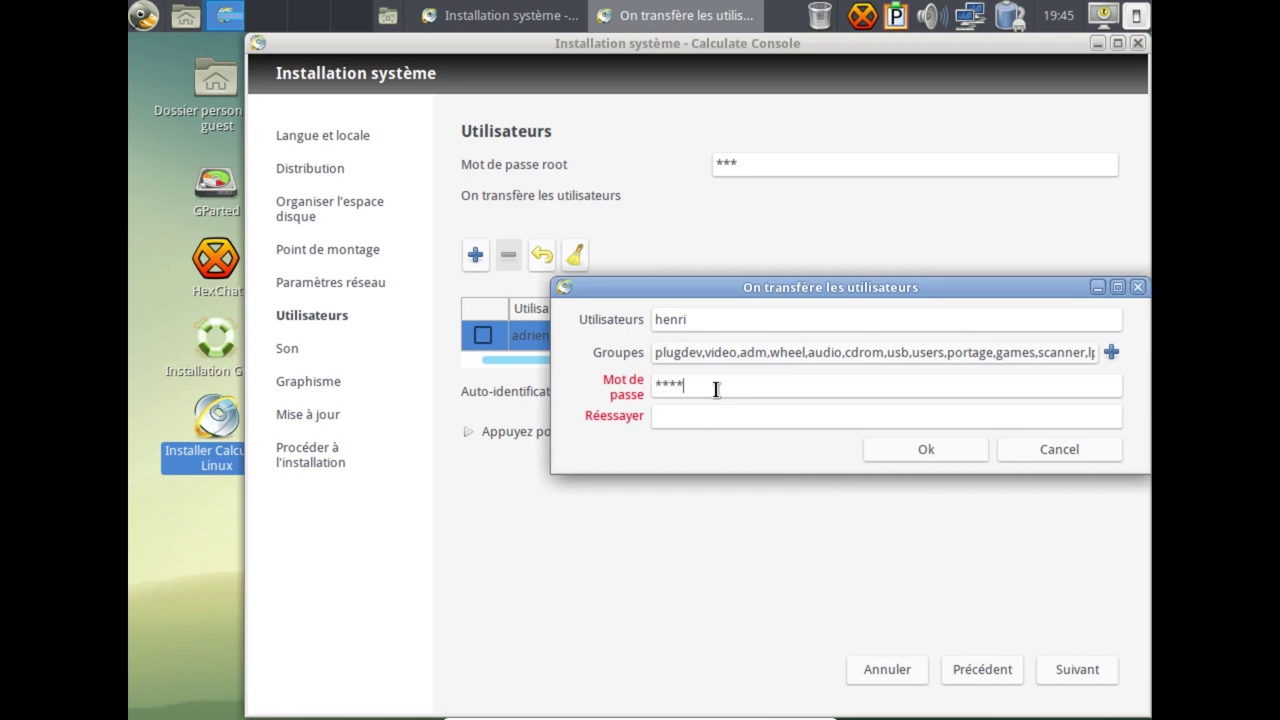
Enter the user's password, create the account, and keep automatic login at No autologin.
text(123456)
click(930, 455)
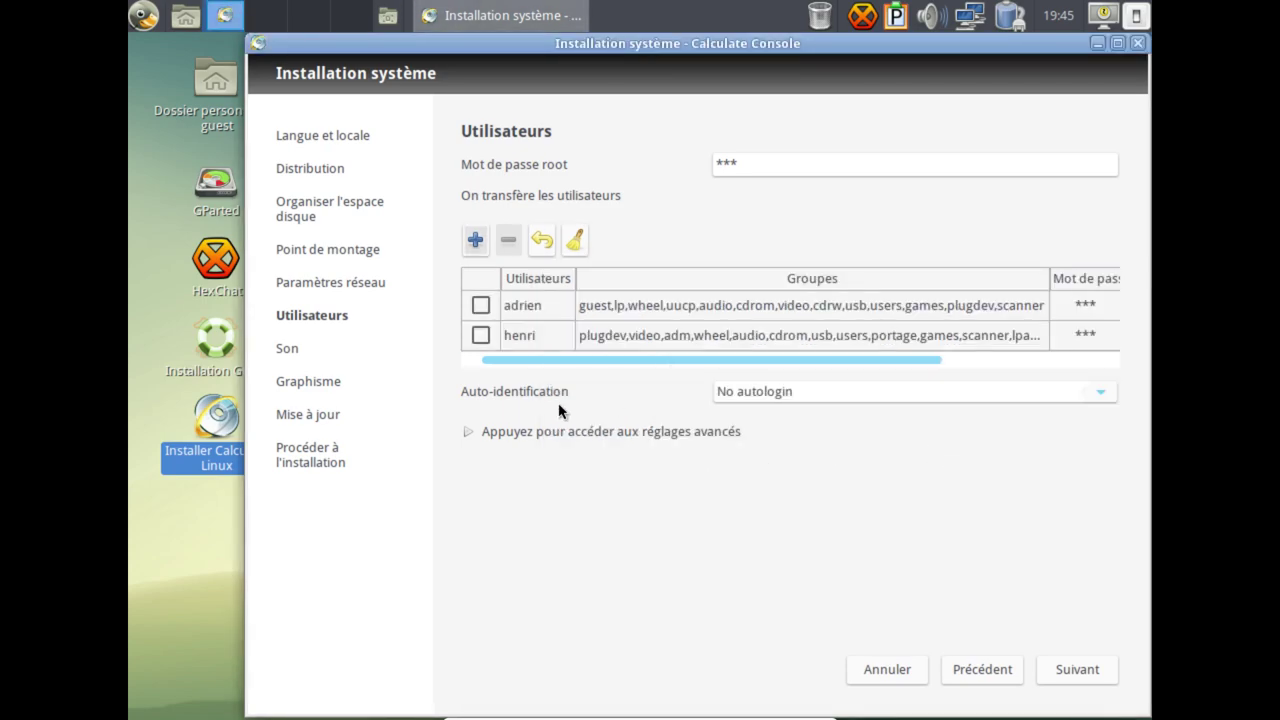
click(1102, 395)
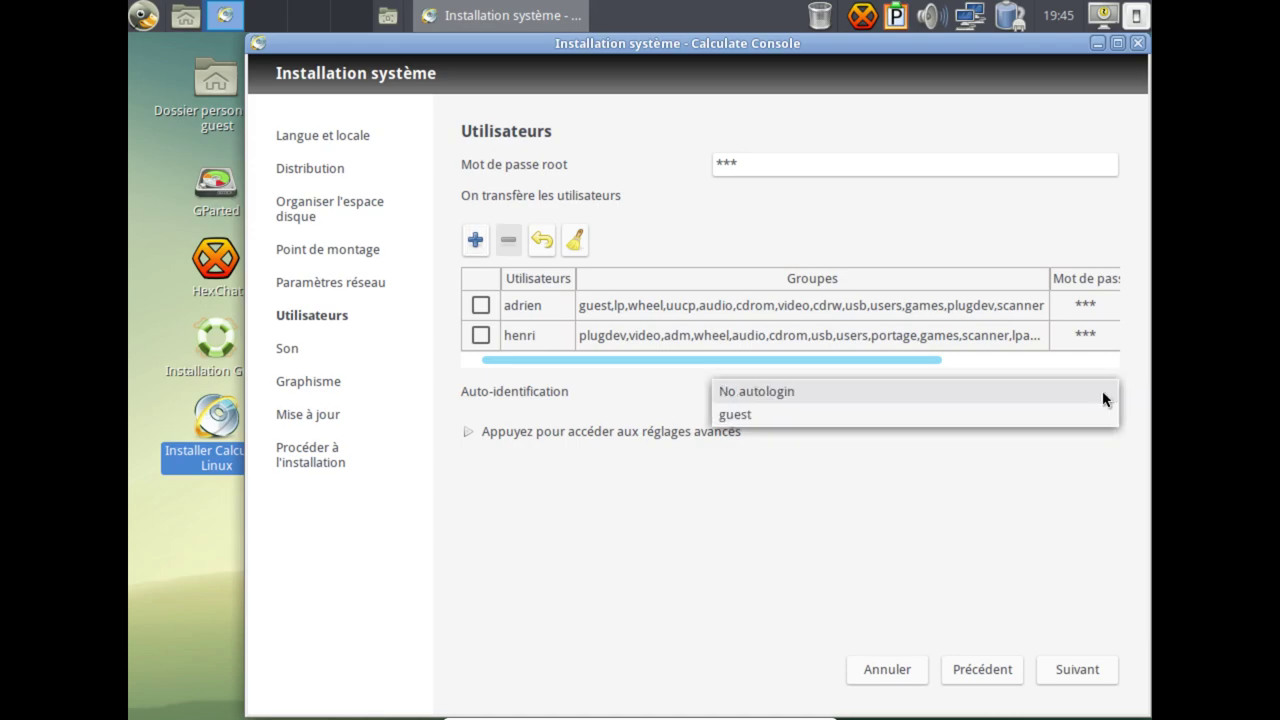
click(783, 581)
click(1060, 682)
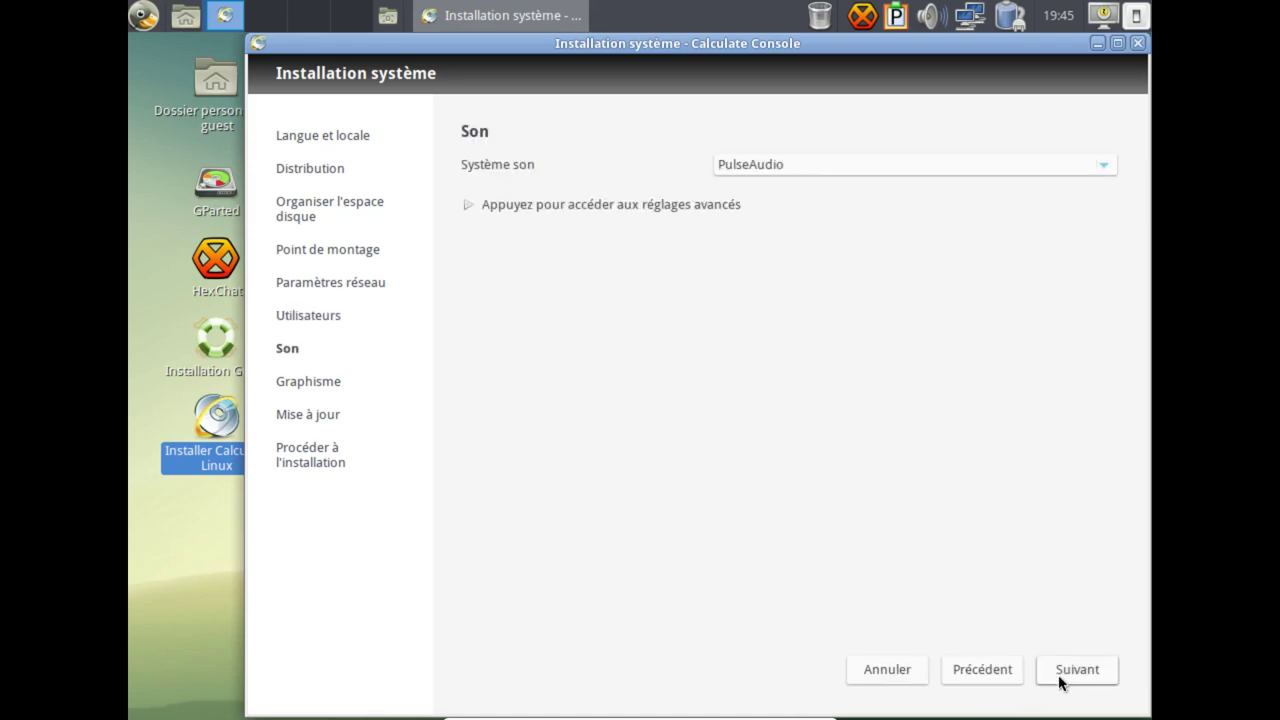
Return to Utilisateurs, recheck No autologin, and look over the advanced user settings.
click(985, 680)
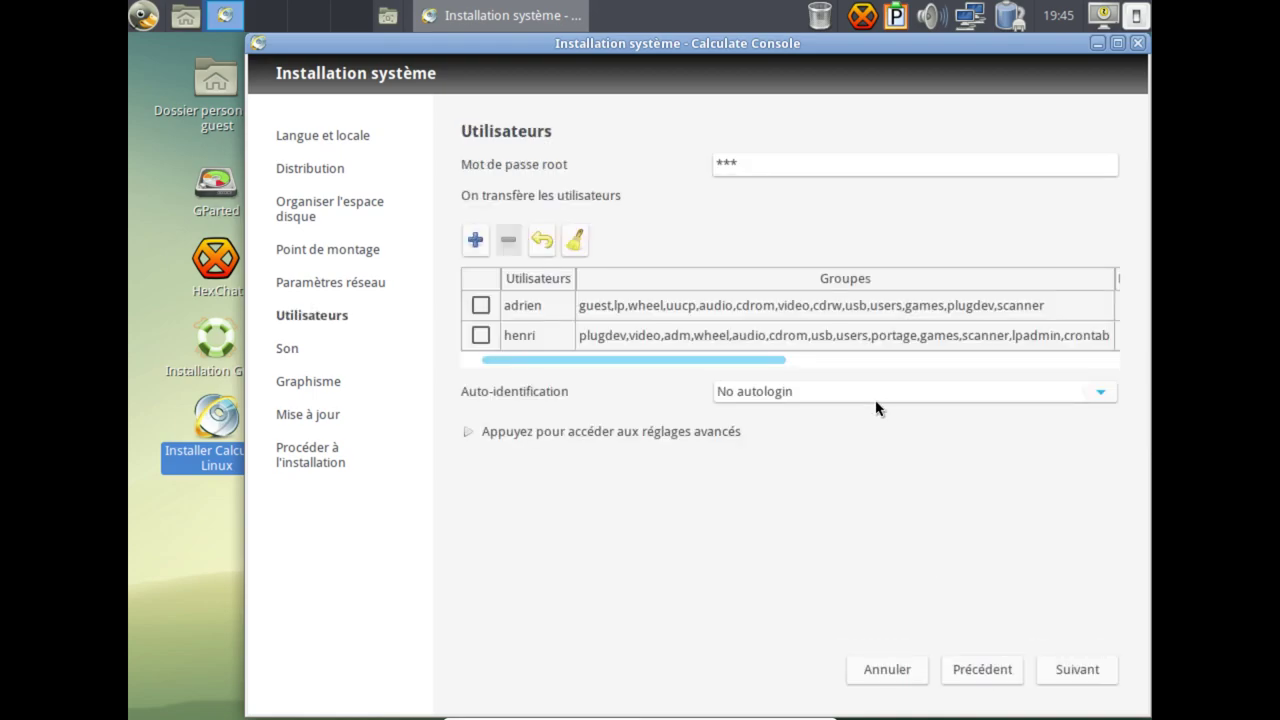
click(1085, 393)
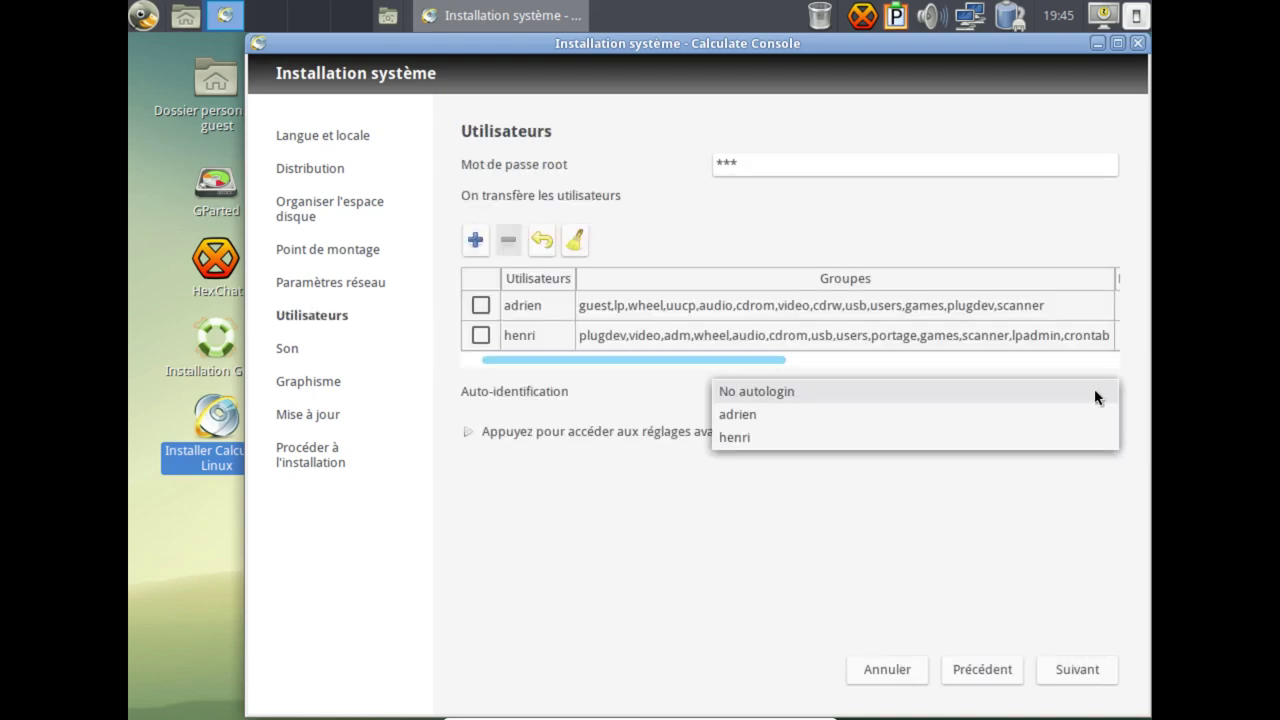
click(991, 401)
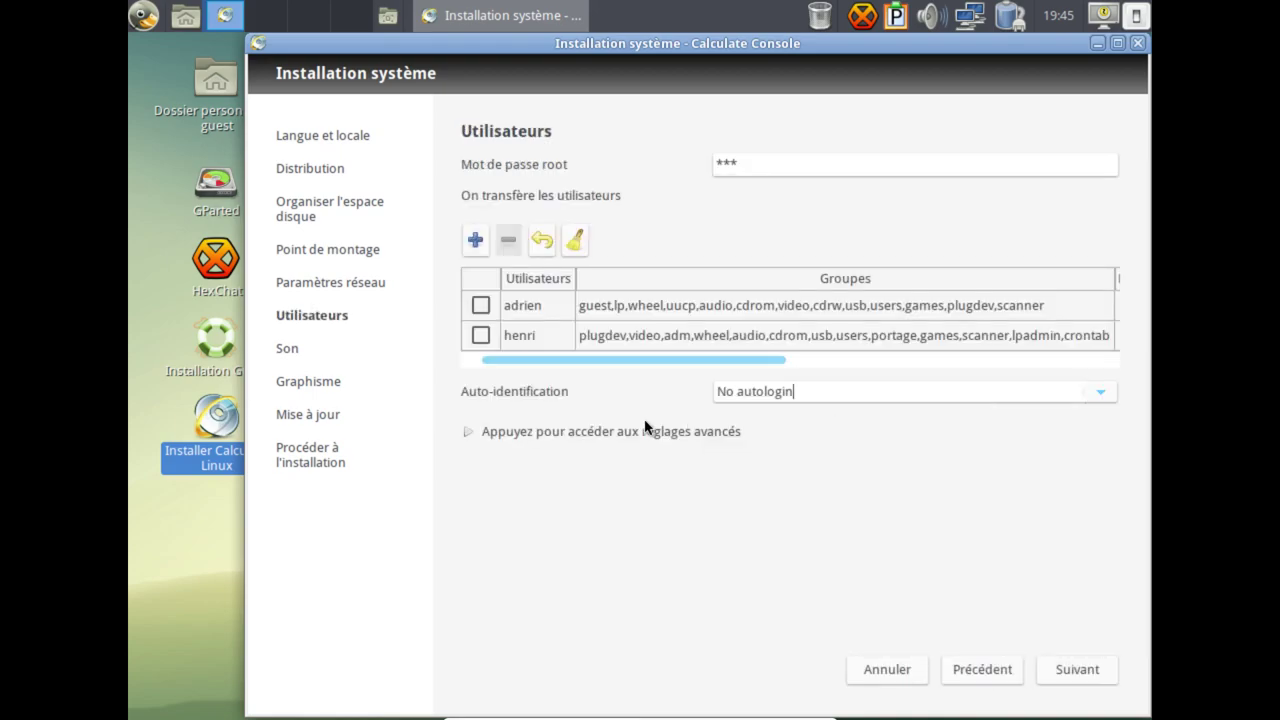
click(625, 433)
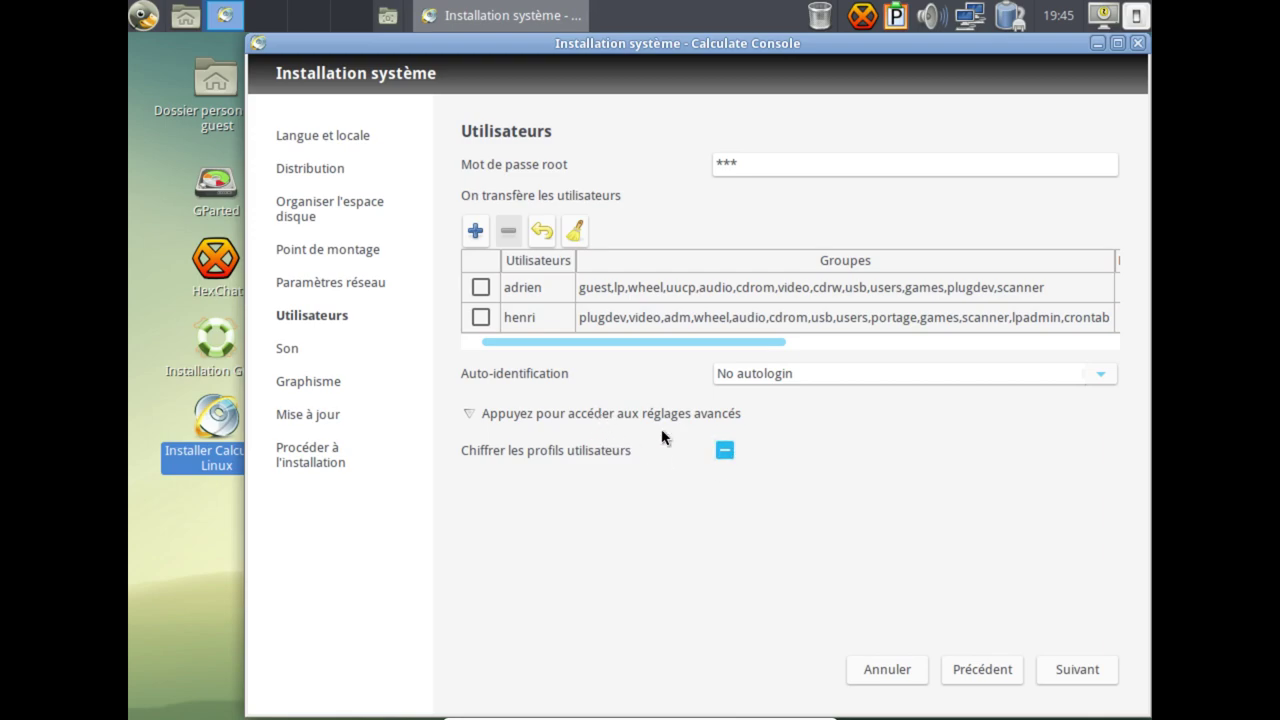
click(470, 413)
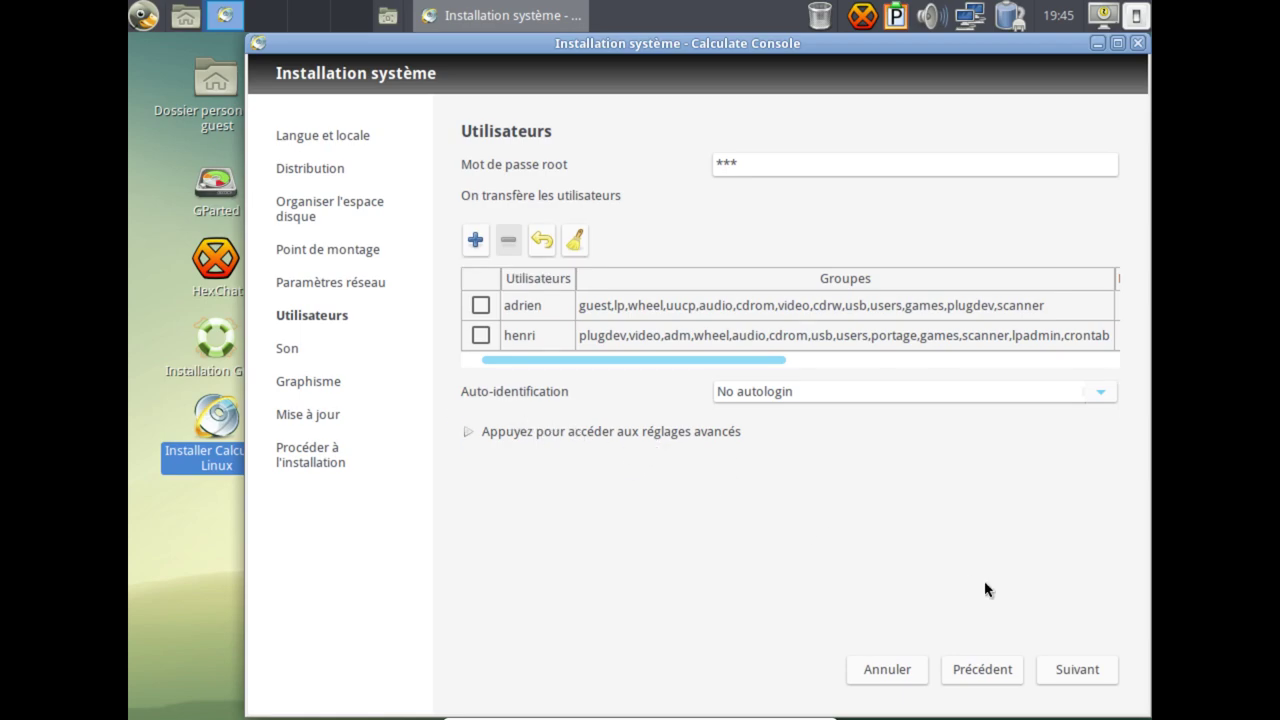
On the Son page, keep PulseAudio as the sound system and show the advanced settings.
click(1076, 675)
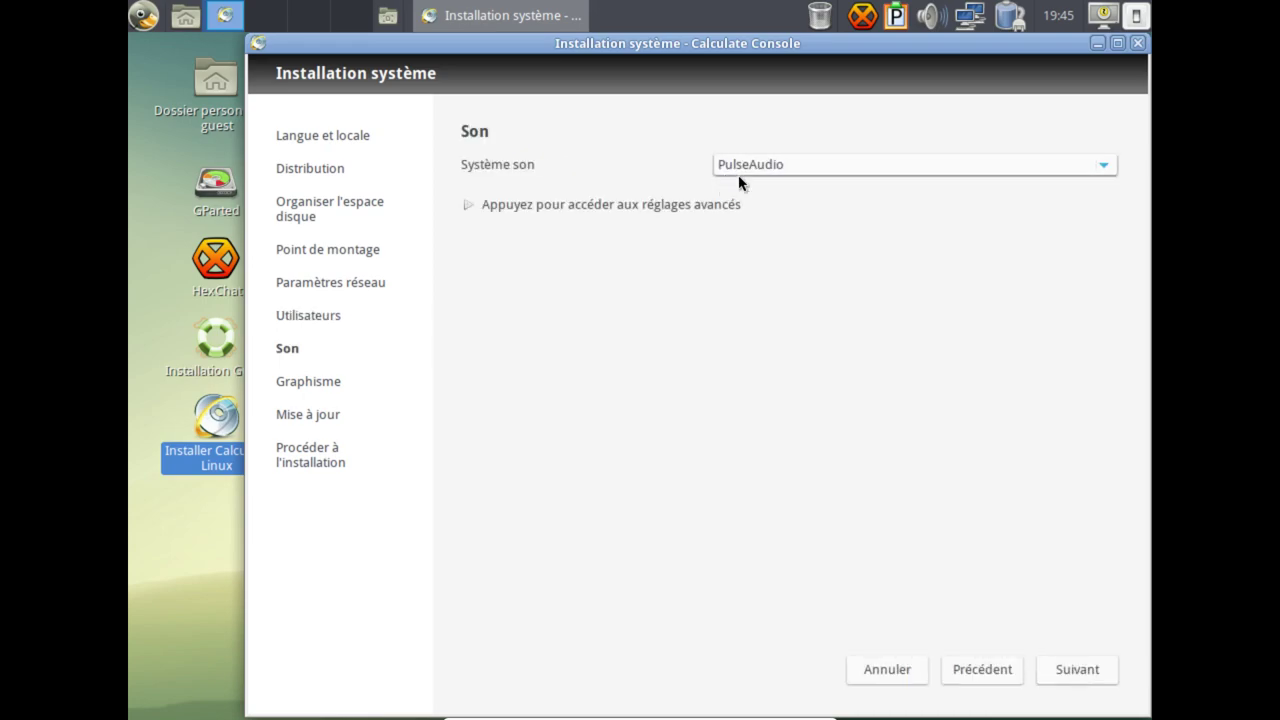
click(823, 171)
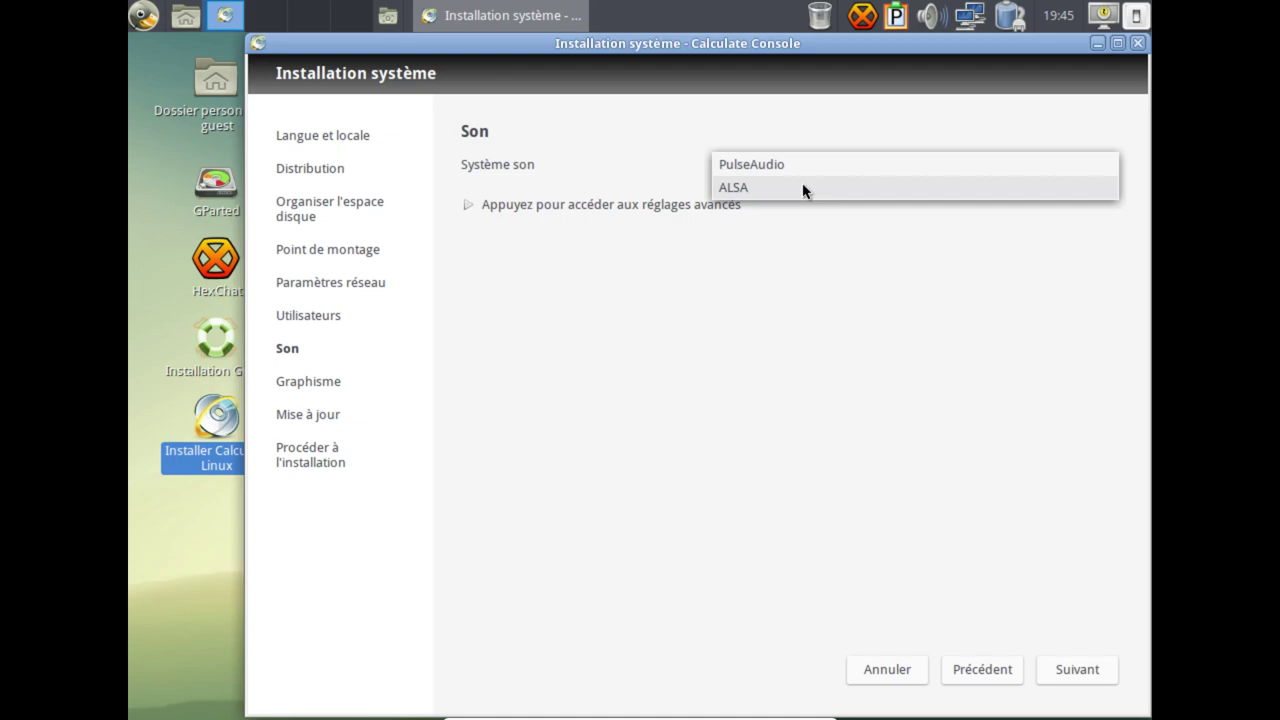
click(810, 166)
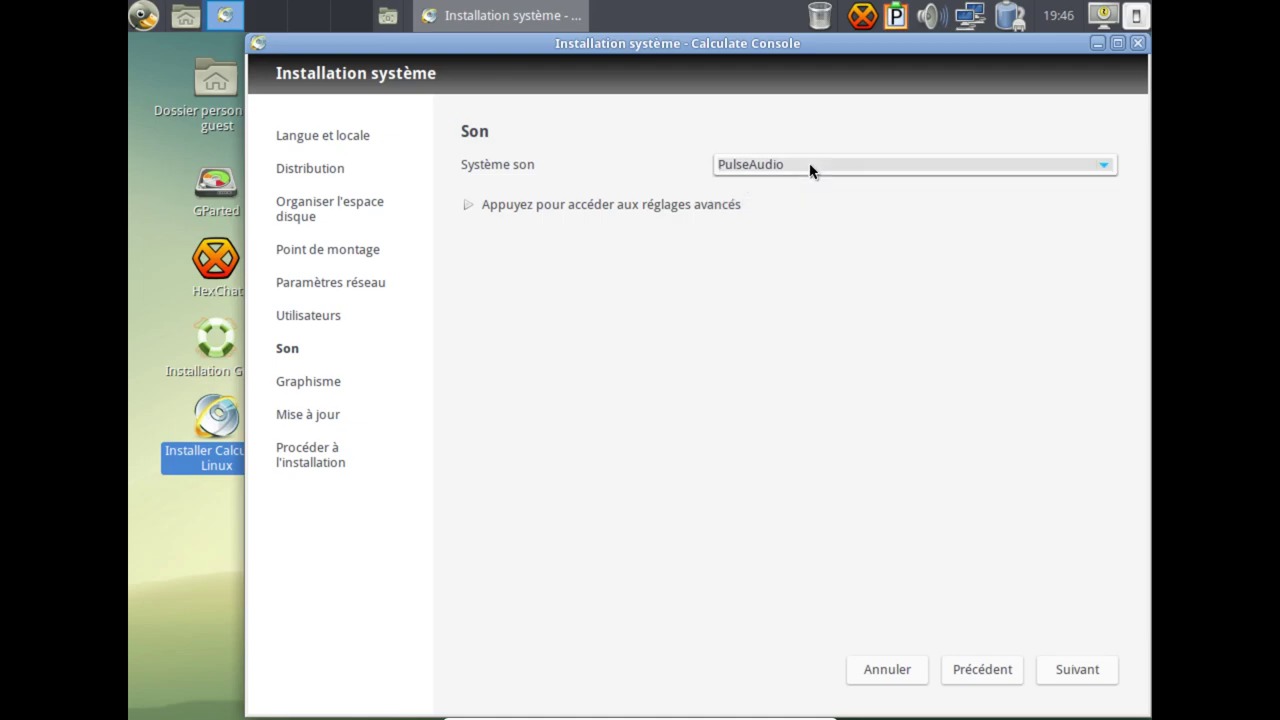
click(645, 207)
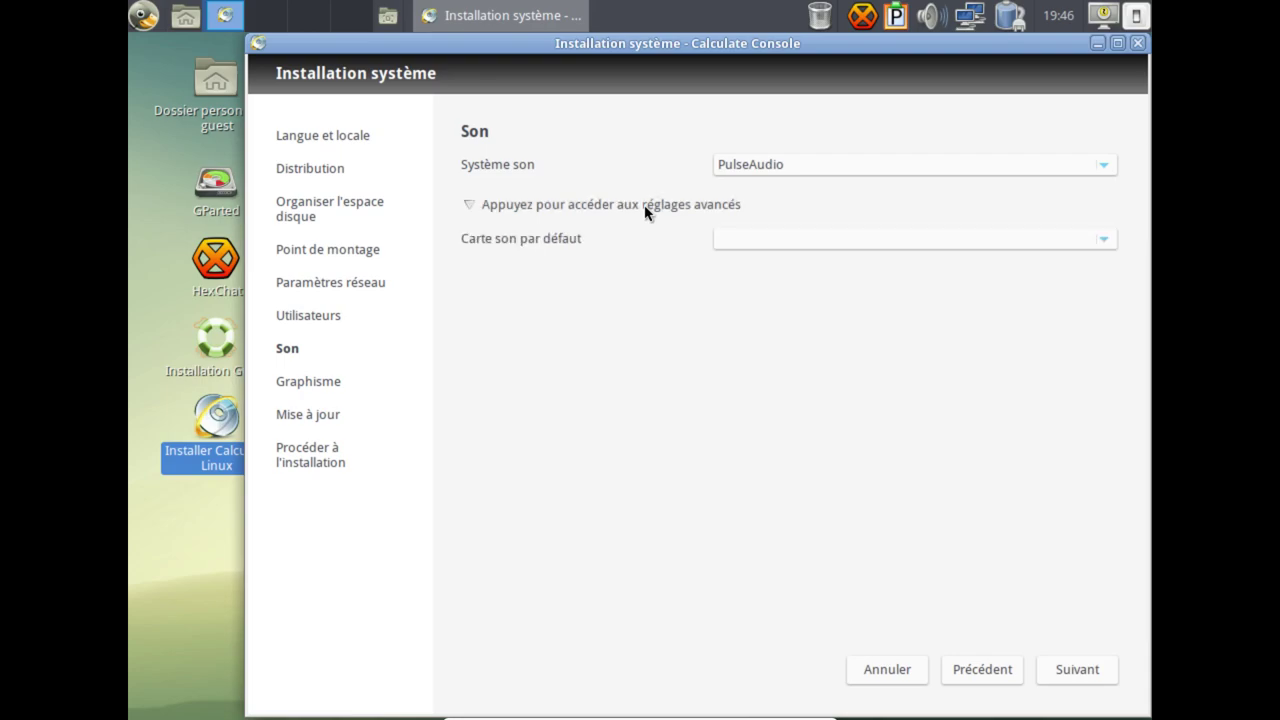
Try ALSA with no default sound card, revert to PulseAudio, hide the advanced settings, and continue.
click(880, 167)
click(862, 189)
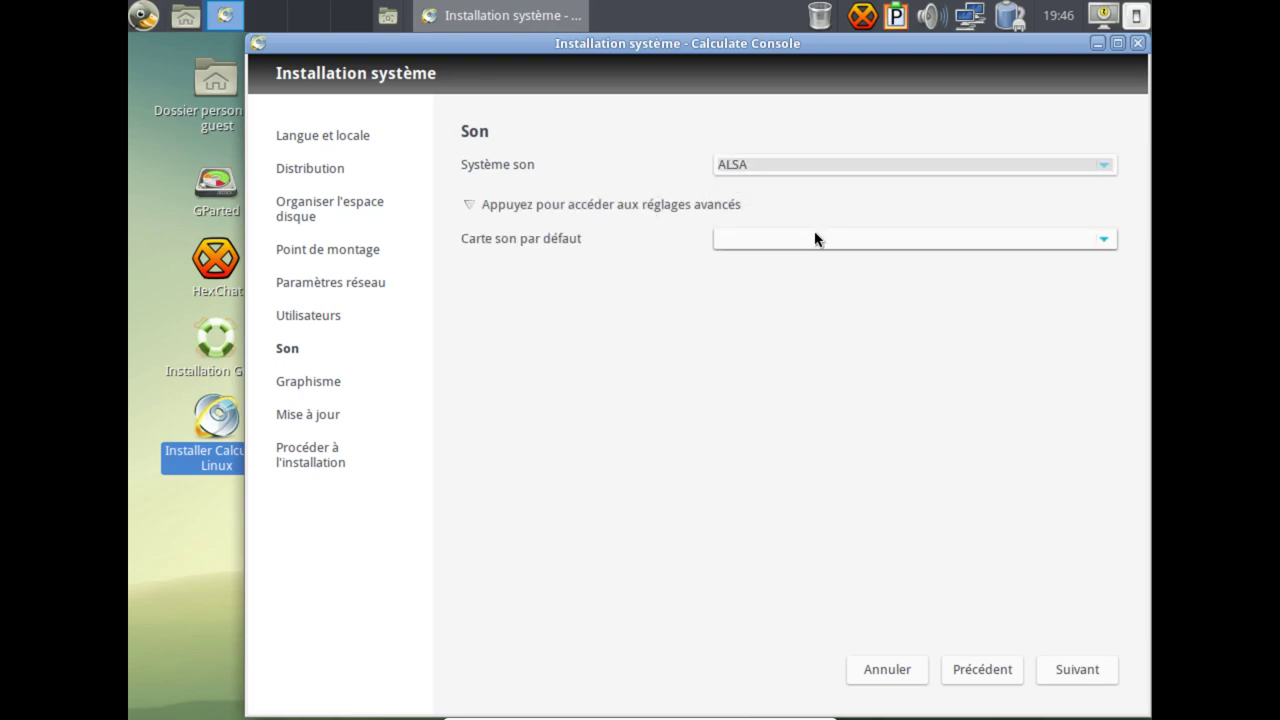
click(812, 240)
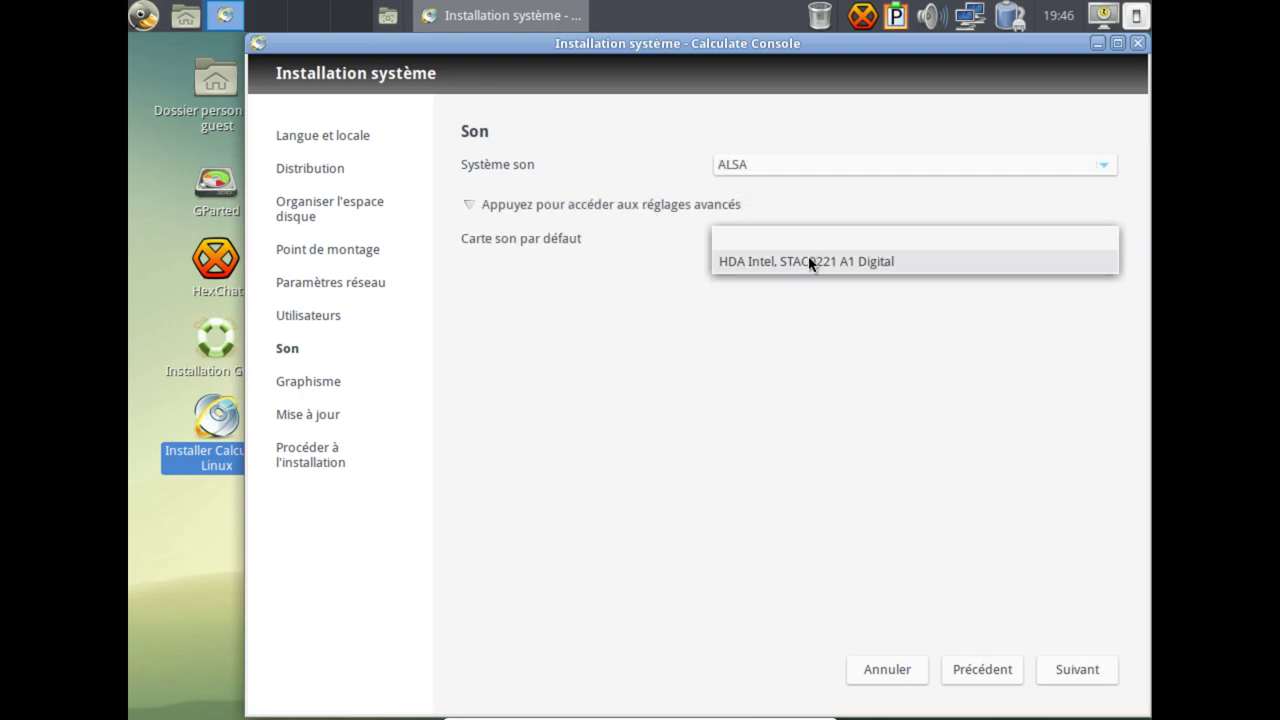
click(810, 238)
click(812, 170)
click(803, 147)
click(617, 206)
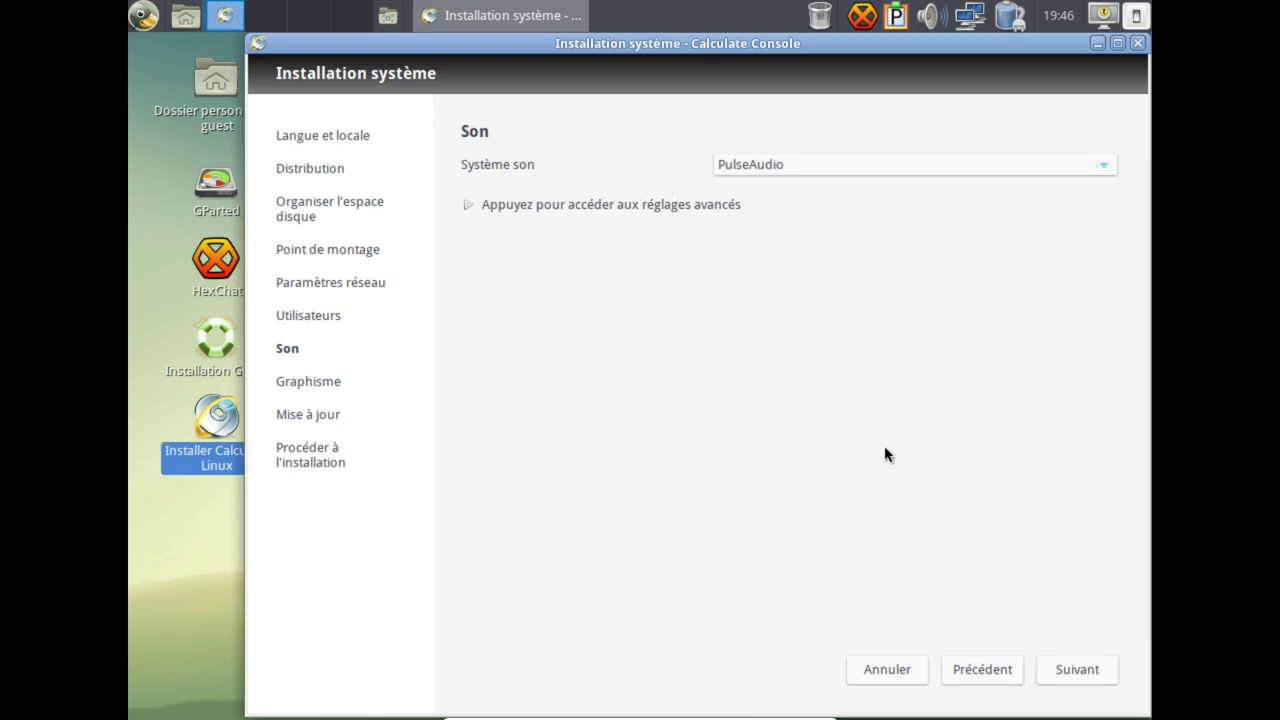
click(1057, 671)
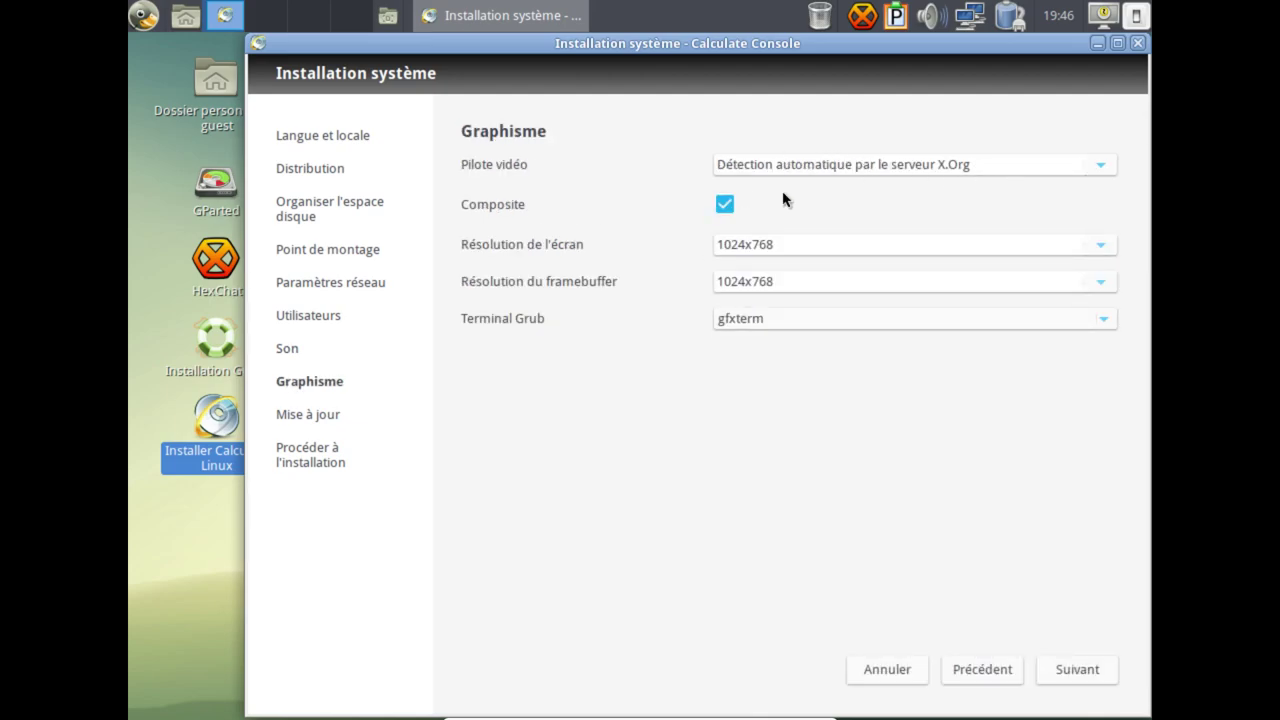
Keep the video driver on X.Org auto-detection and check the 1024x768 screen and framebuffer resolutions.
click(1103, 172)
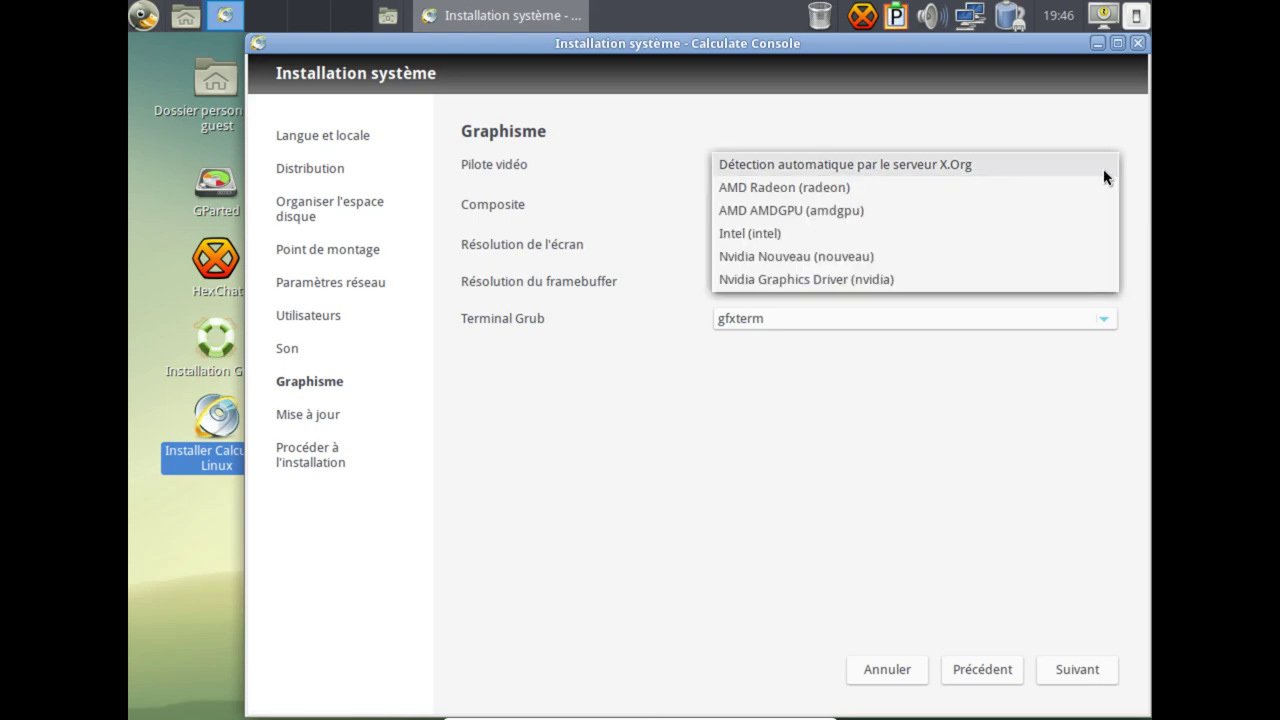
click(942, 168)
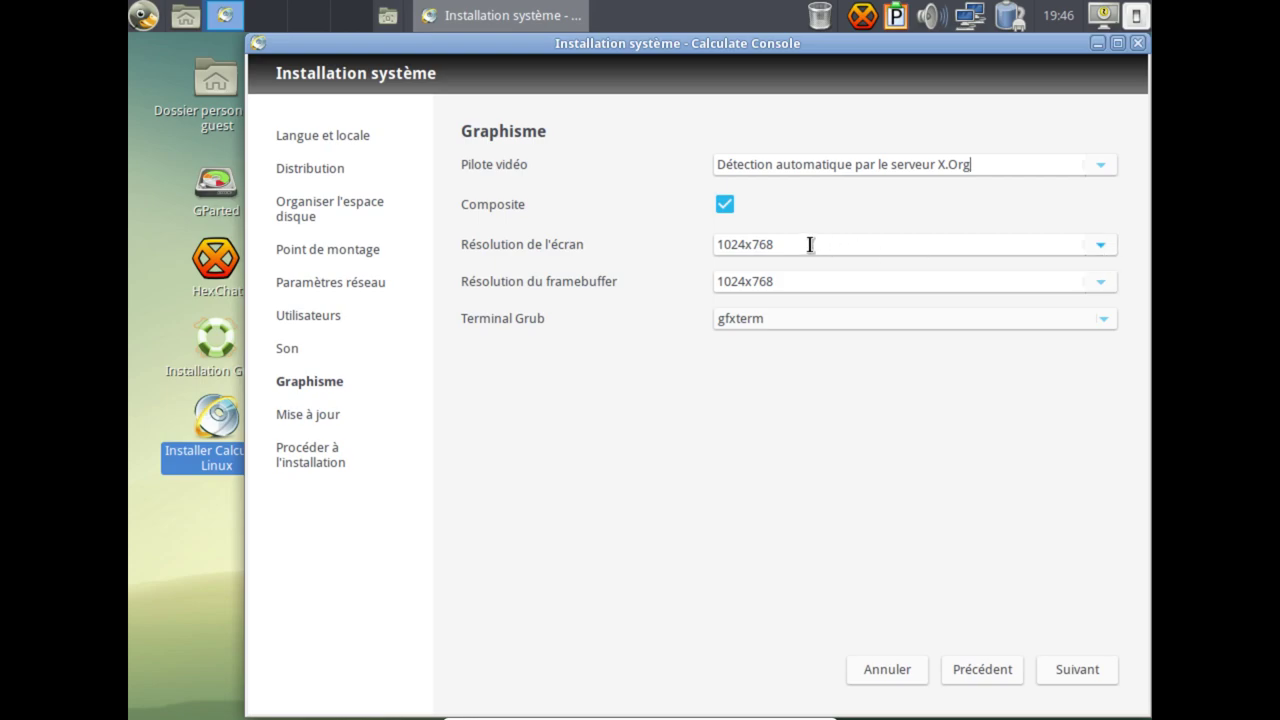
drag(817, 246, 702, 246)
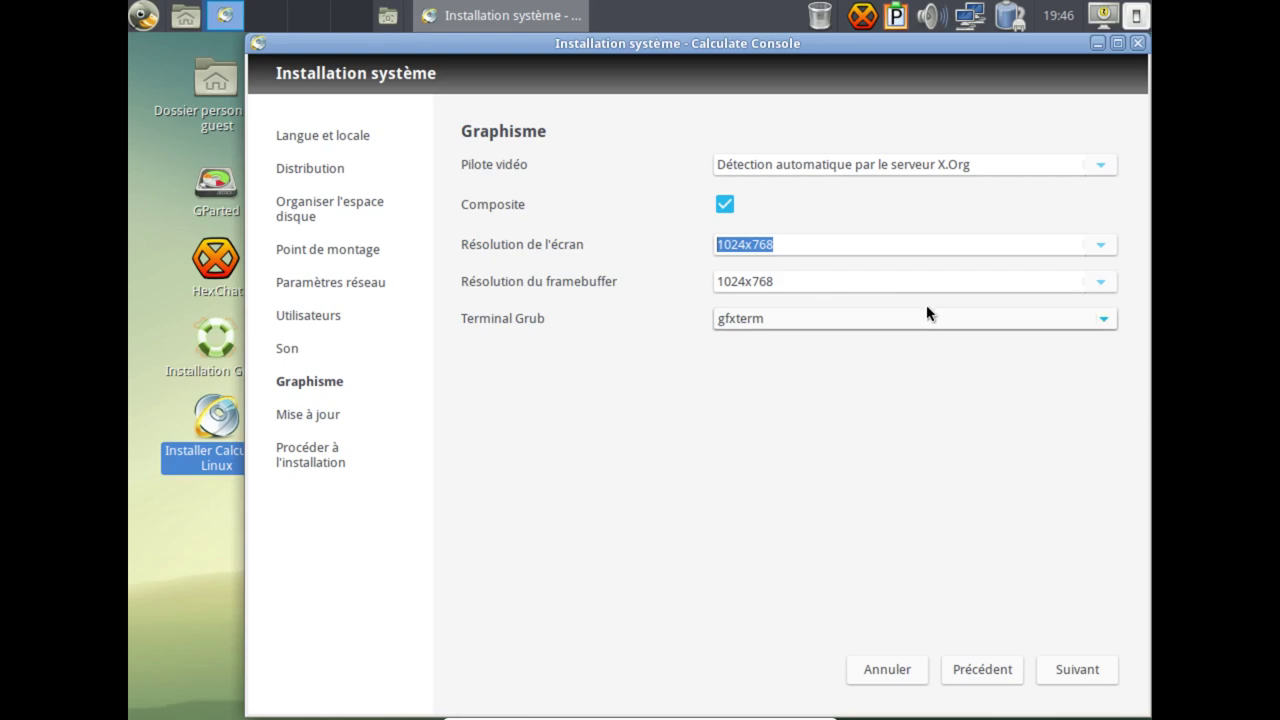
click(781, 284)
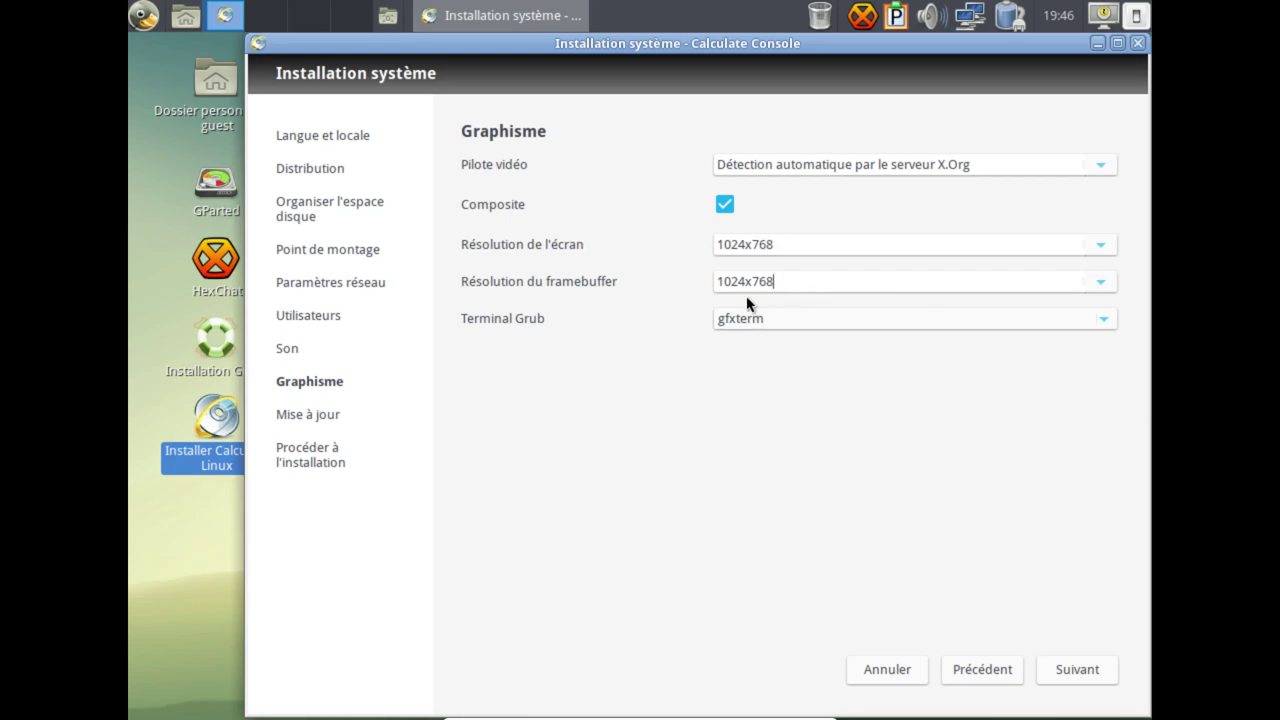
After a brief look at the text console, keep gfxterm as the Grub terminal.
key(ctrl+alt+F1)
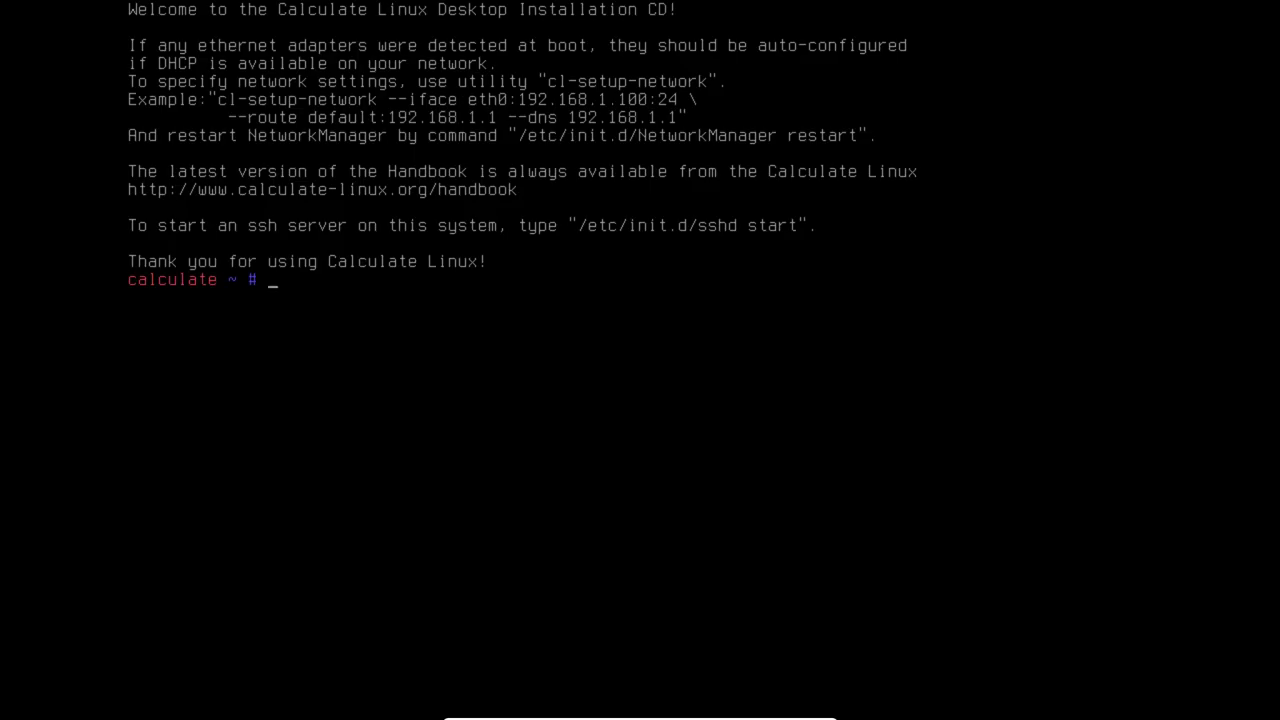
key(ctrl+alt+F7)
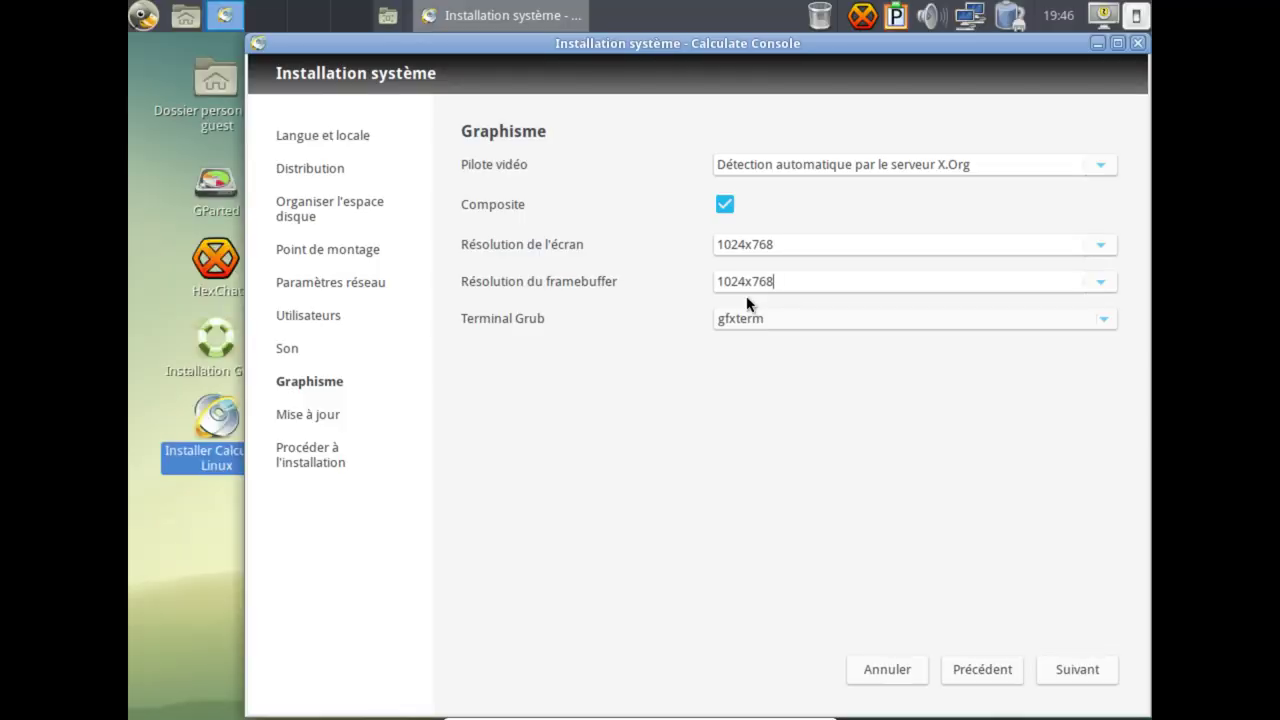
click(778, 320)
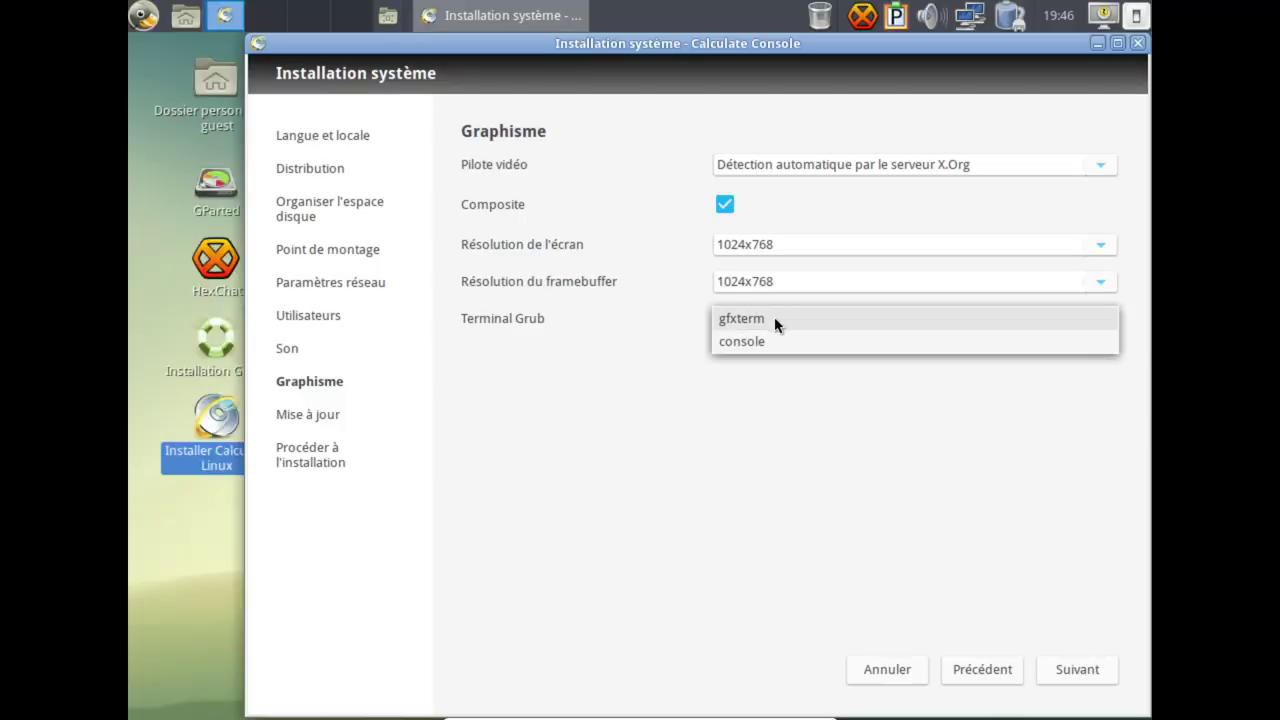
click(723, 322)
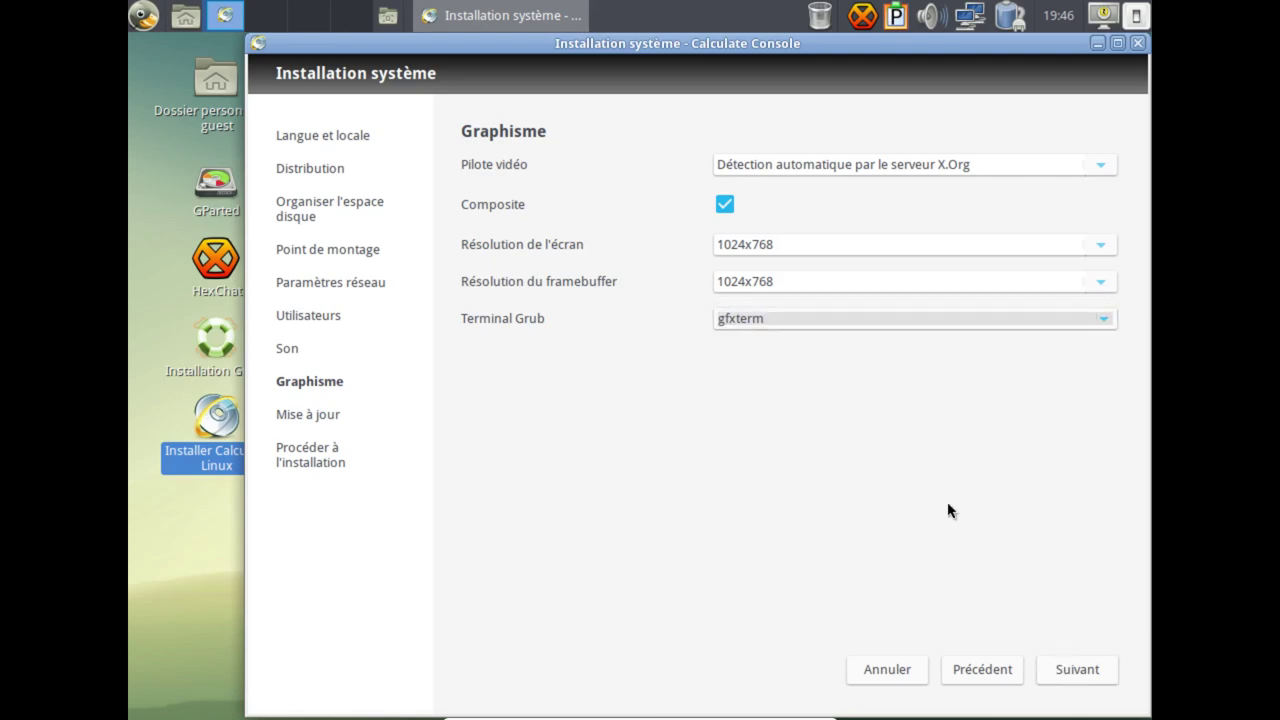
click(789, 322)
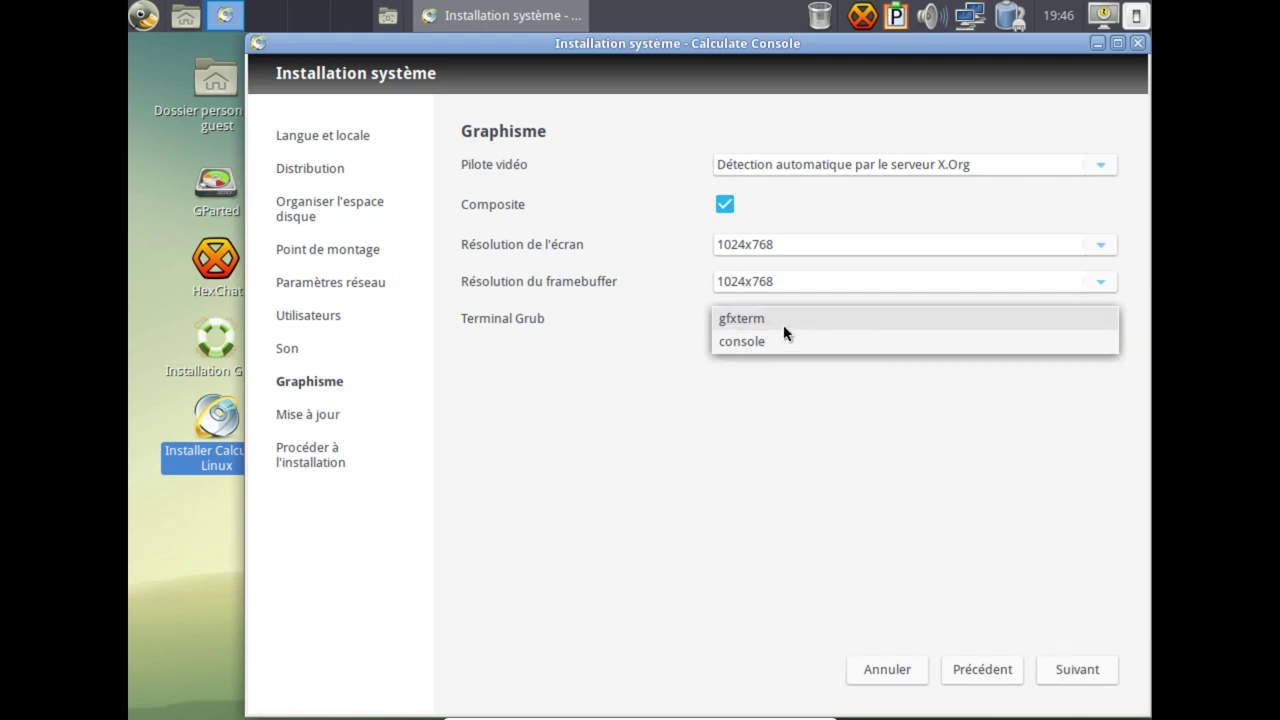
click(840, 529)
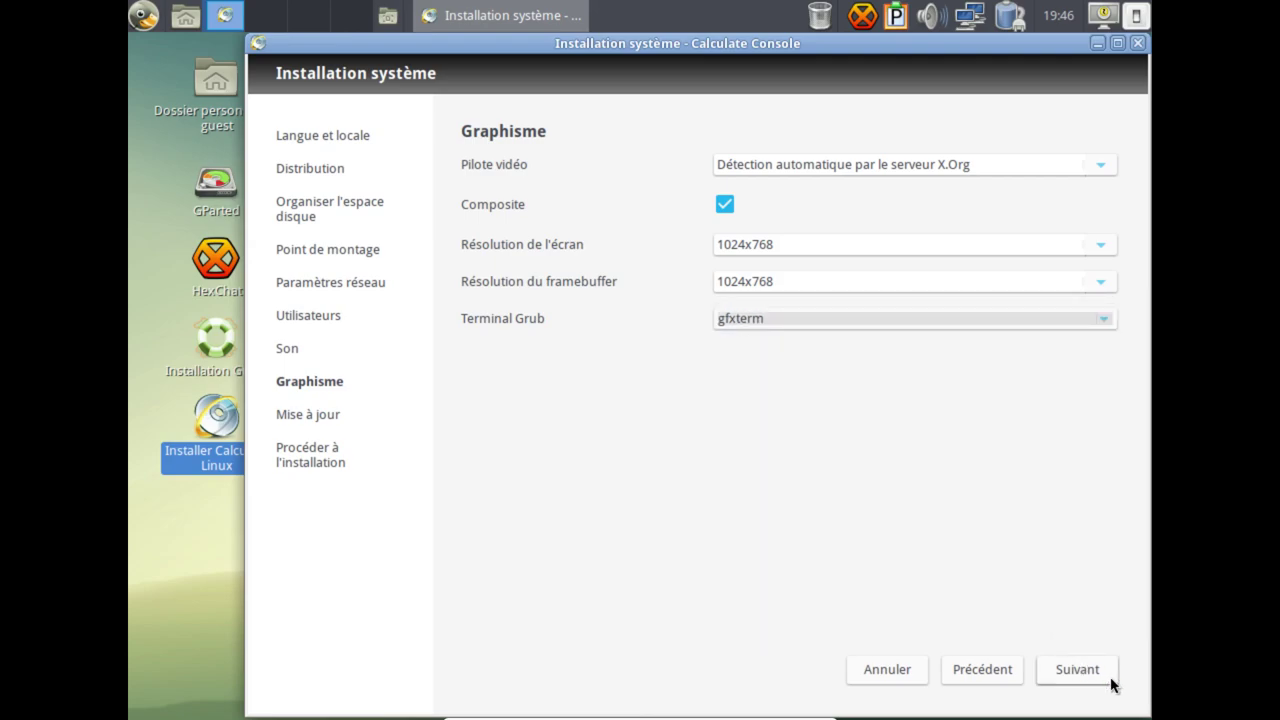
Leave removal of obsolete archives and refreshing other overlays both unchecked on Mise à jour.
click(1052, 671)
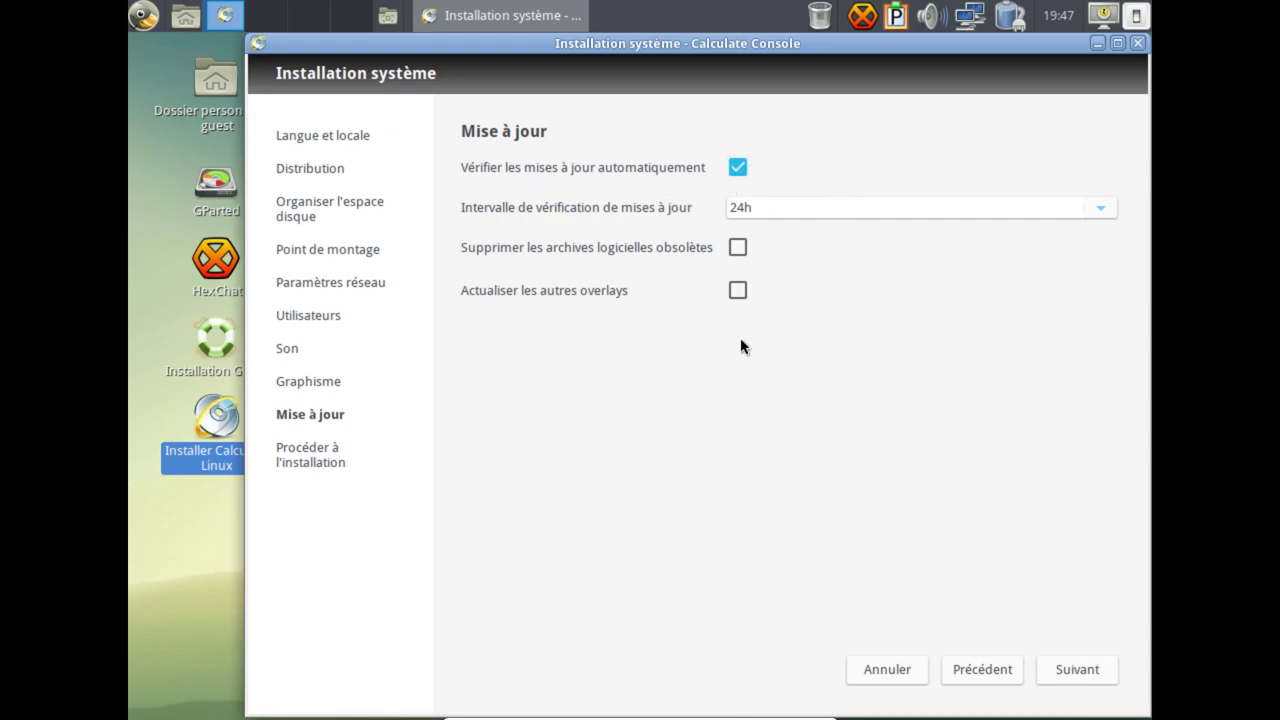
click(737, 250)
click(737, 252)
click(736, 292)
click(736, 292)
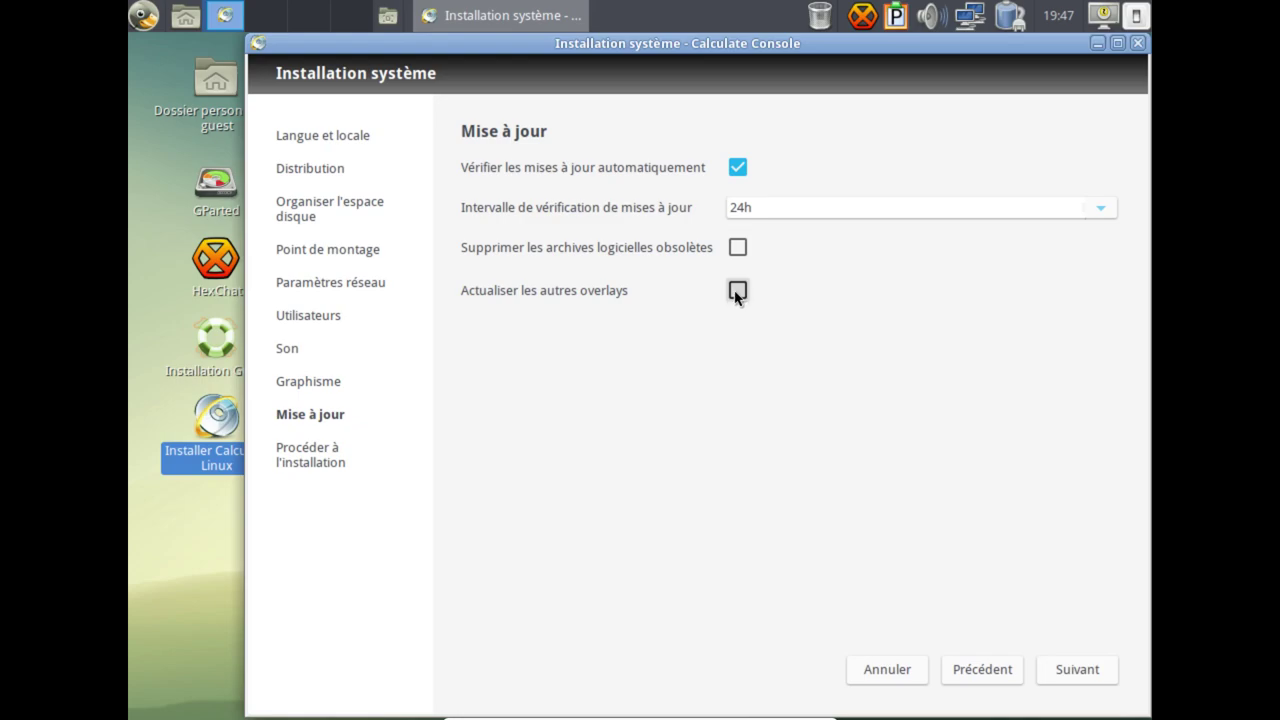
Keep the update check interval at 24h and advance to the installation step.
click(1101, 210)
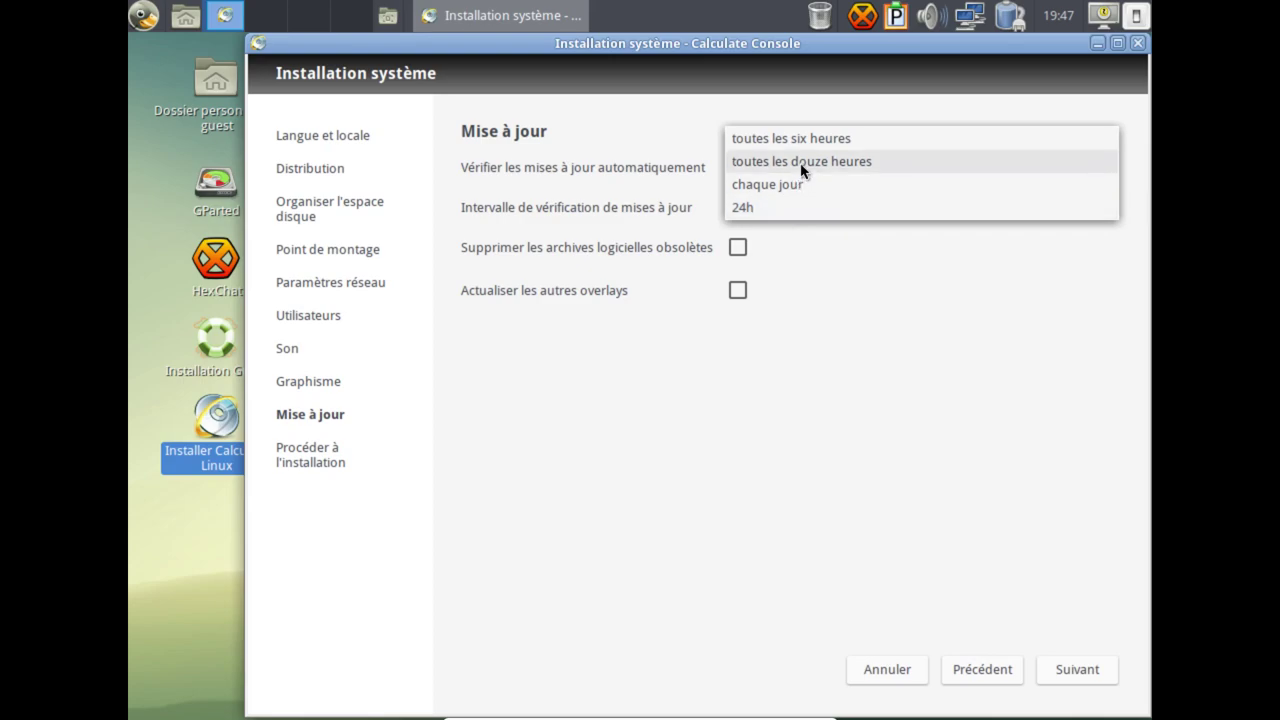
click(794, 207)
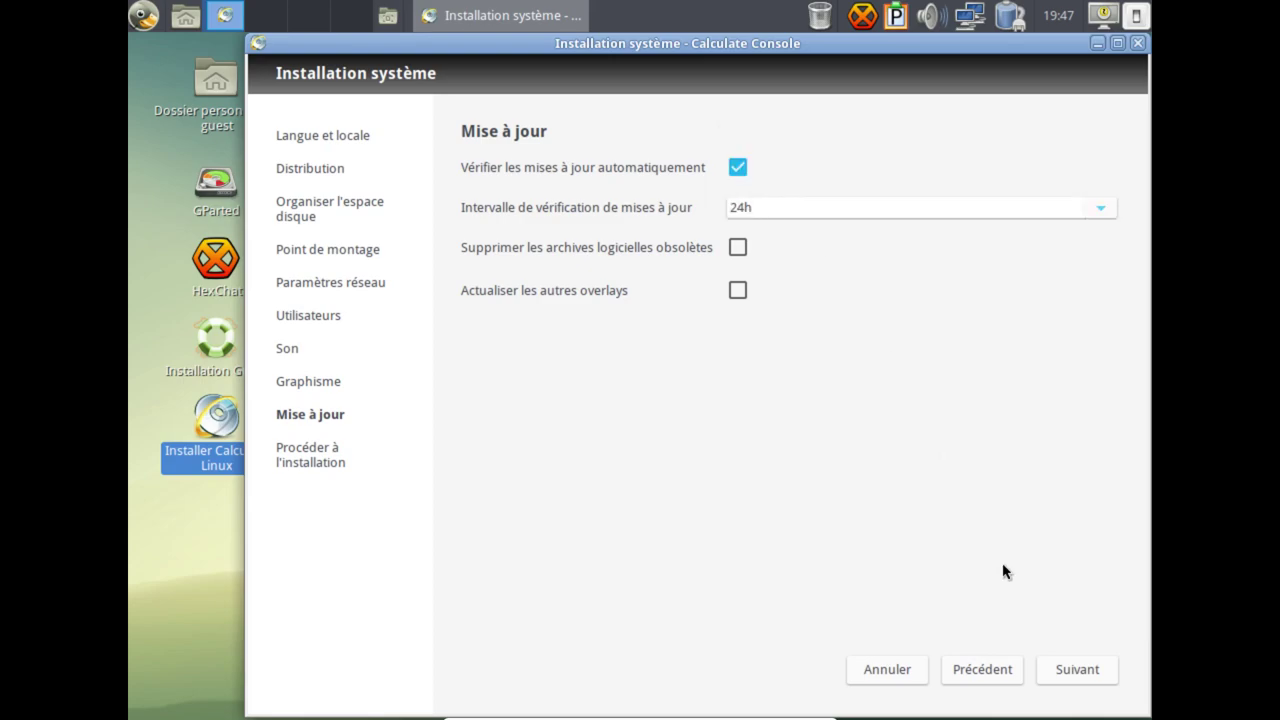
click(1078, 672)
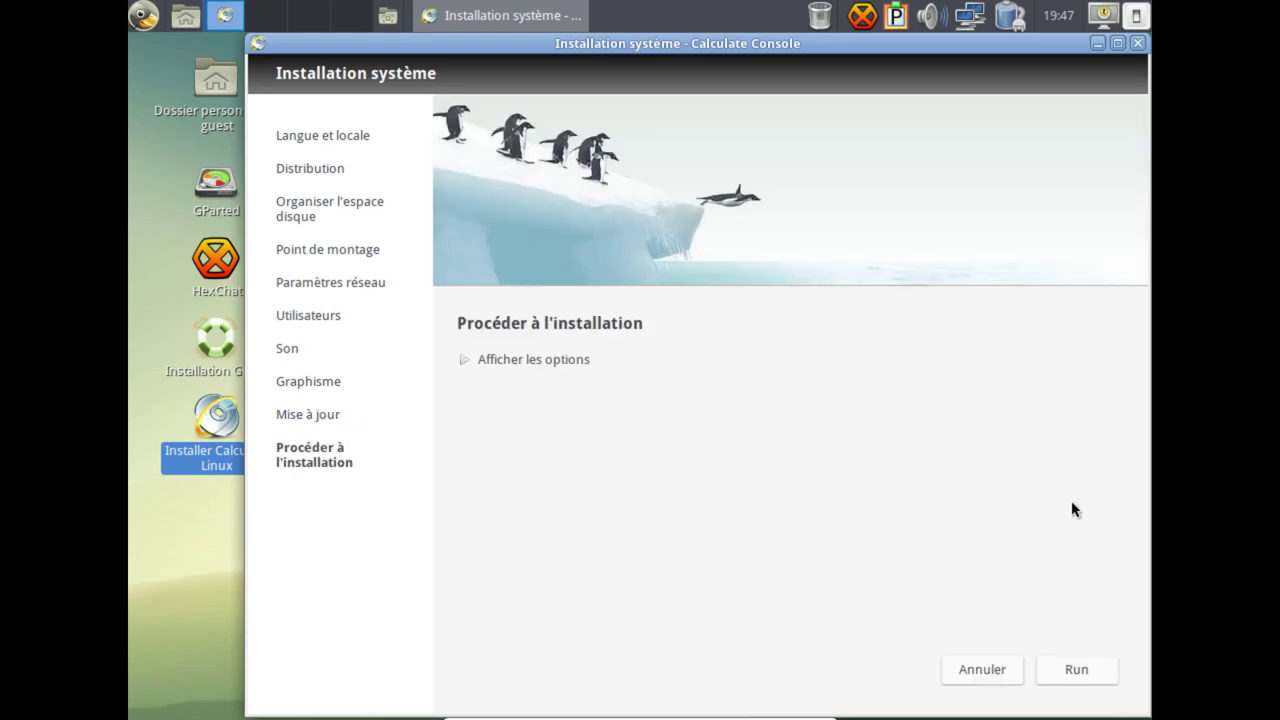
Expand Afficher les options, review the full installation summary, and start the installation.
click(537, 362)
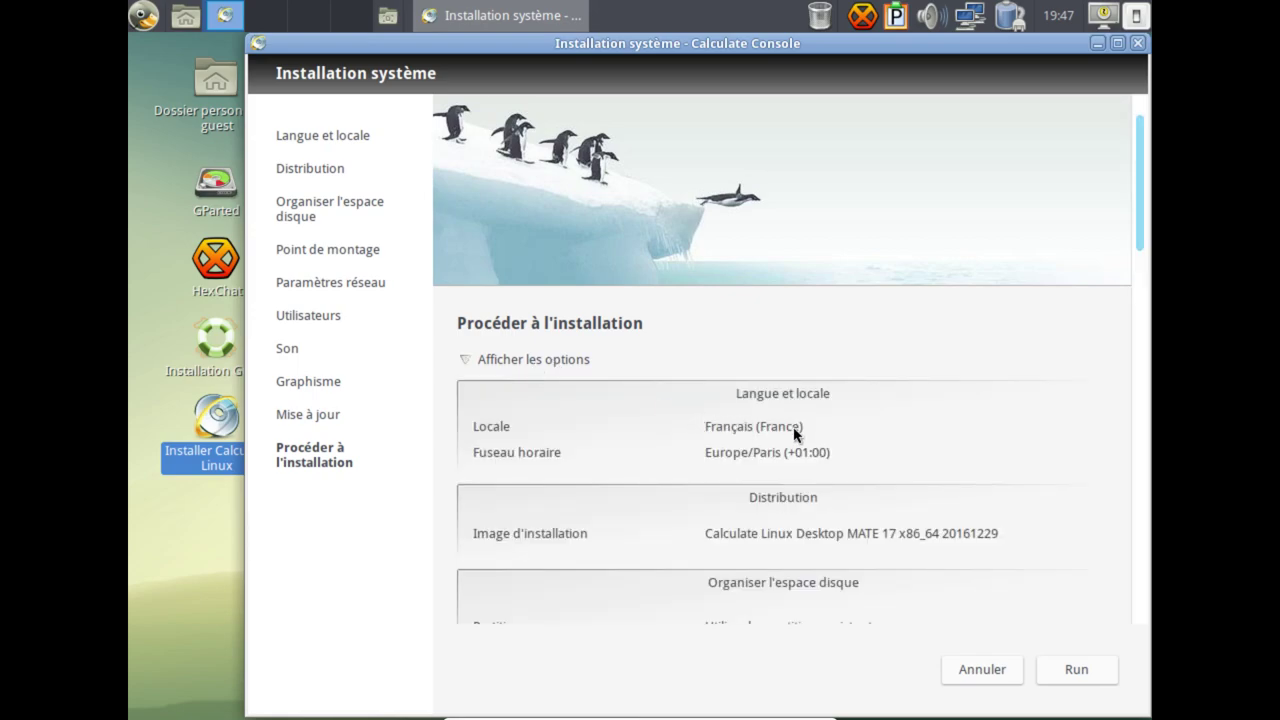
scroll(784, 421, down, 3)
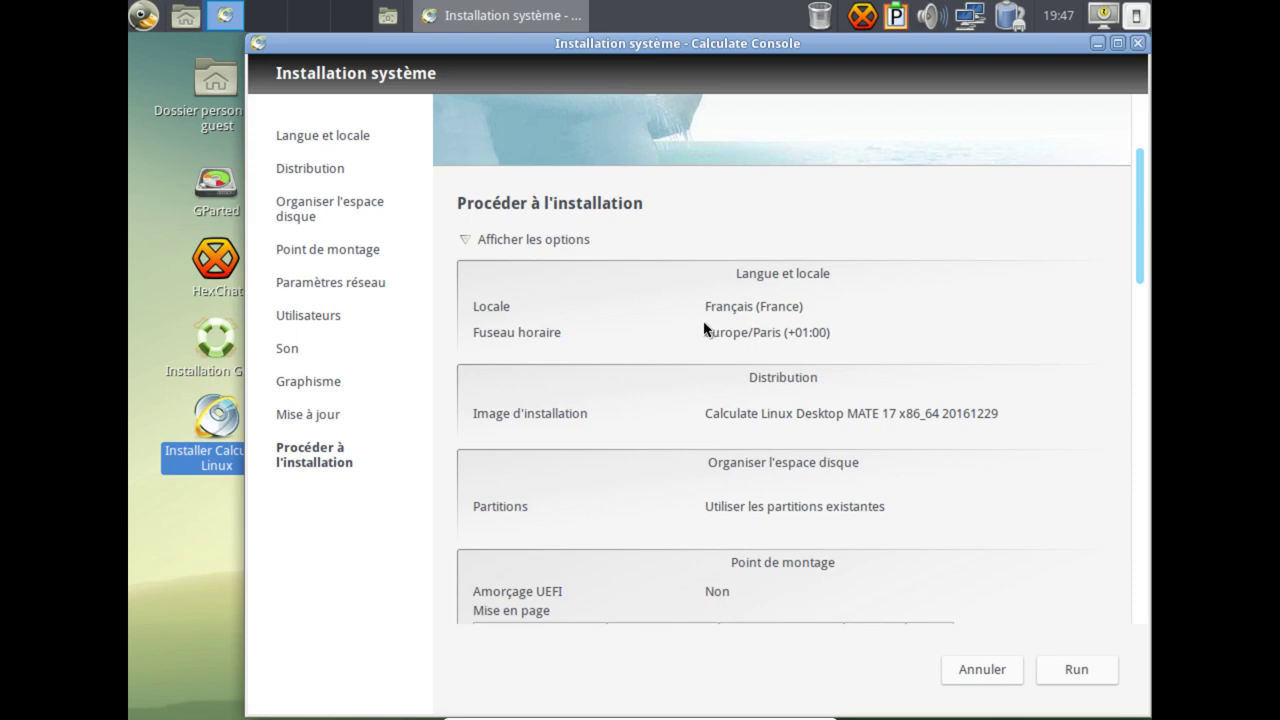
scroll(762, 330, down, 3)
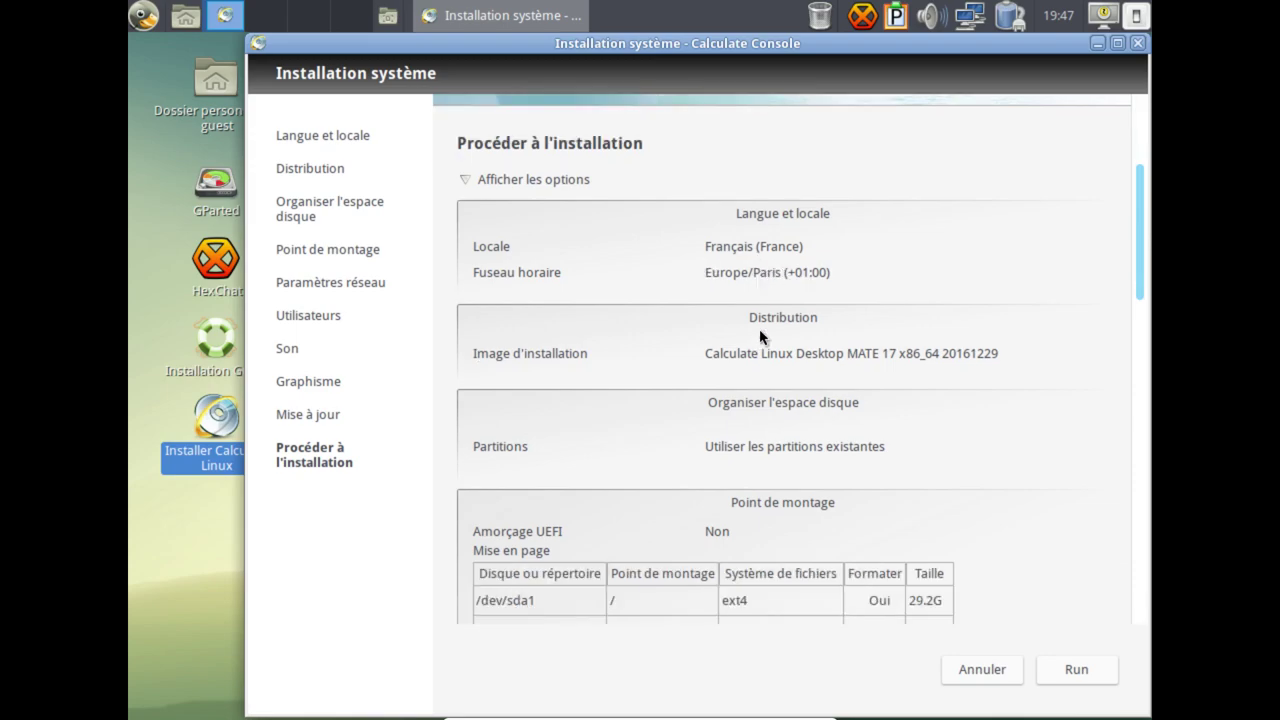
scroll(843, 331, down, 2)
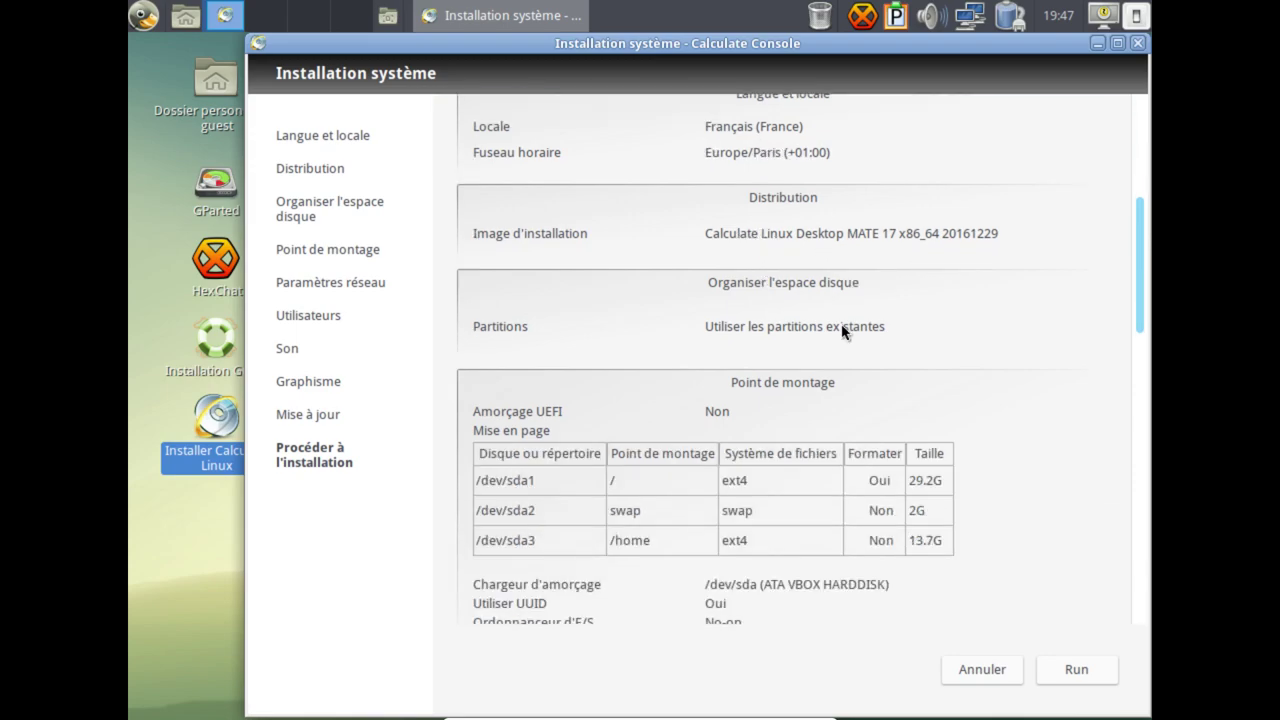
scroll(915, 350, down, 3)
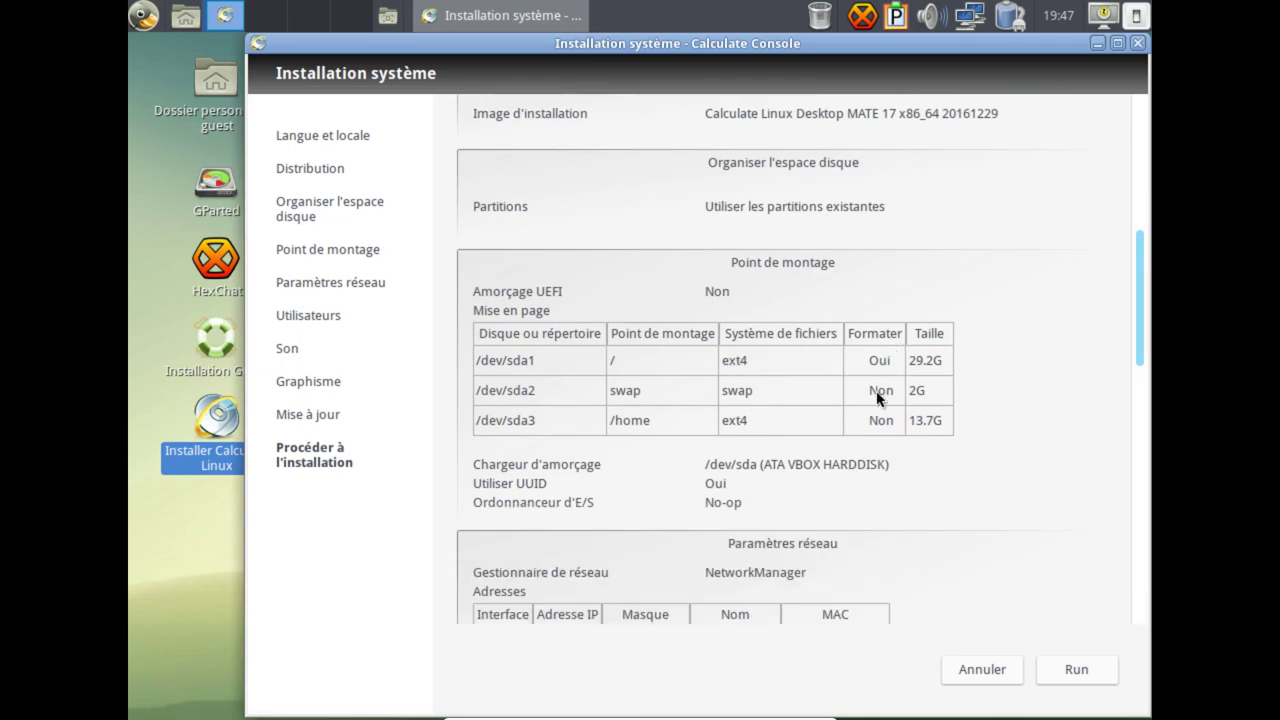
scroll(885, 428, down, 3)
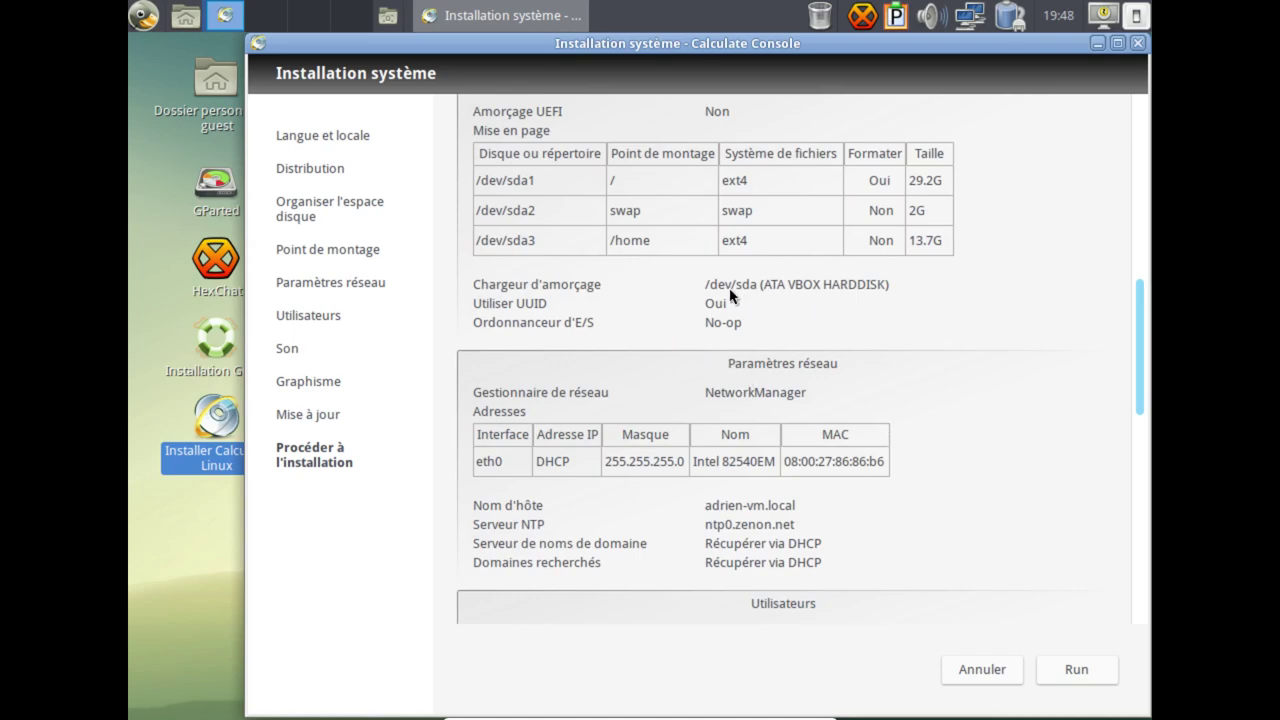
scroll(776, 298, down, 1)
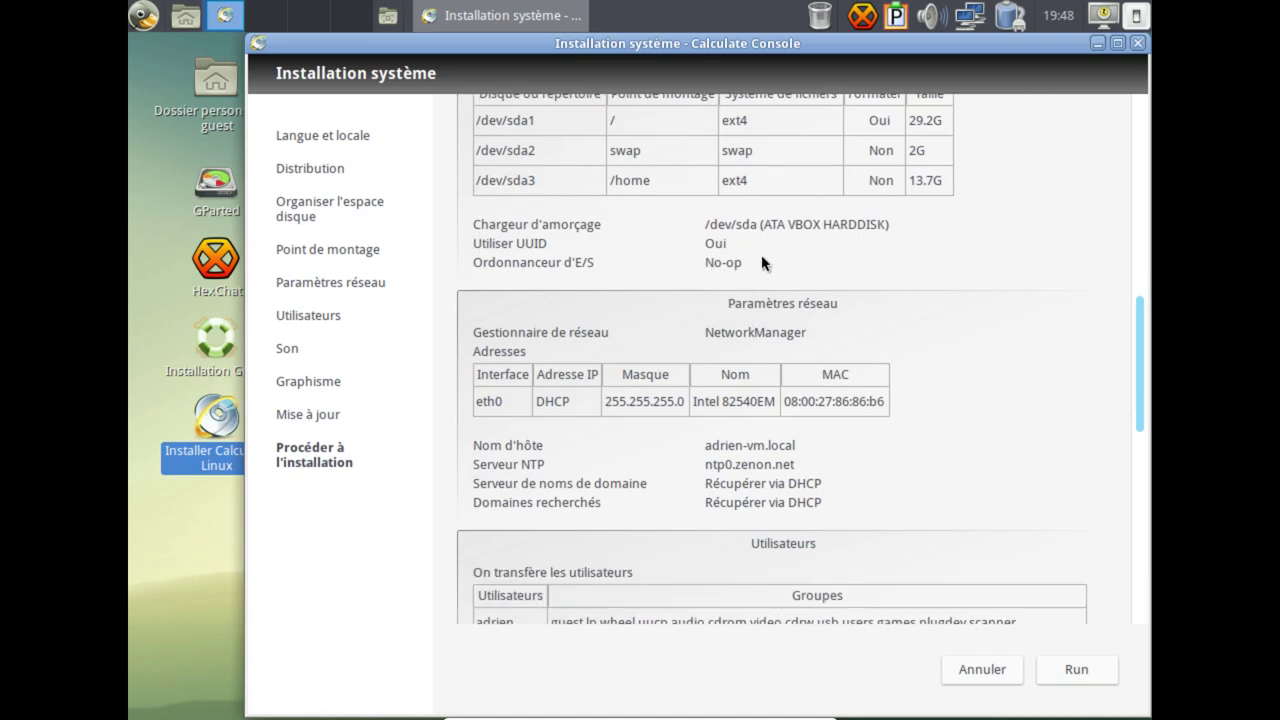
scroll(728, 300, down, 1)
scroll(737, 329, down, 4)
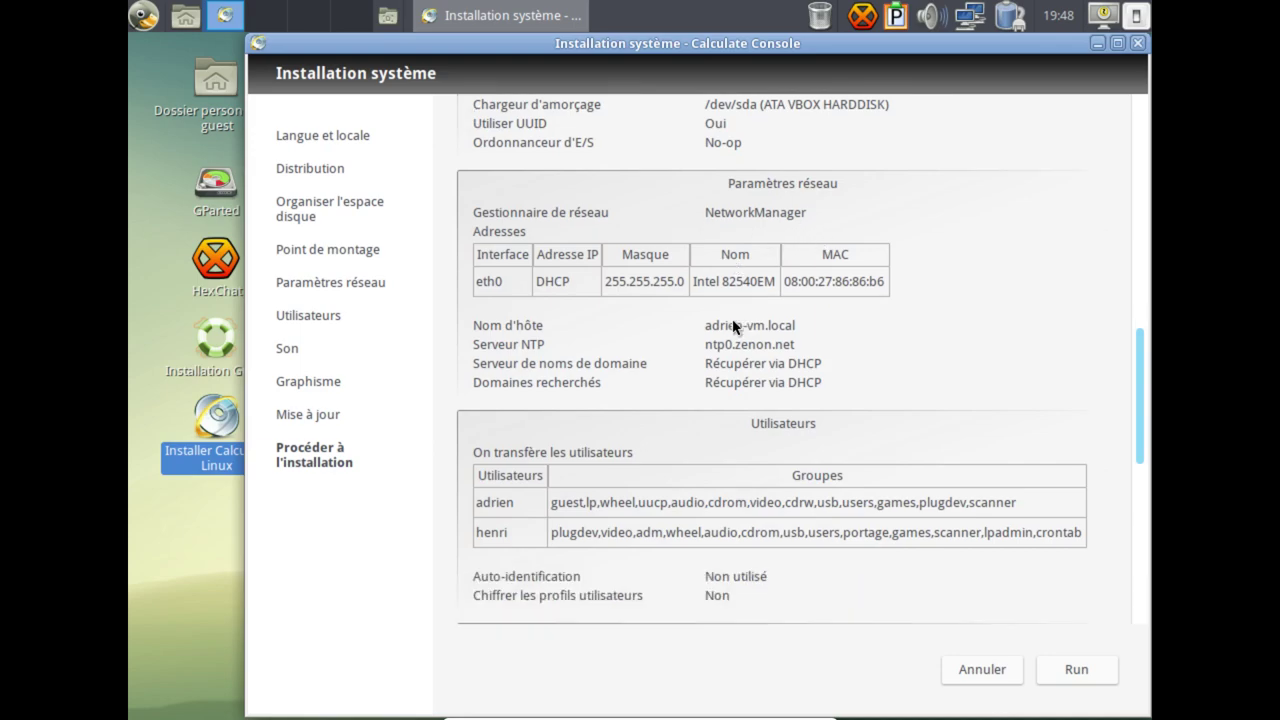
scroll(760, 333, down, 1)
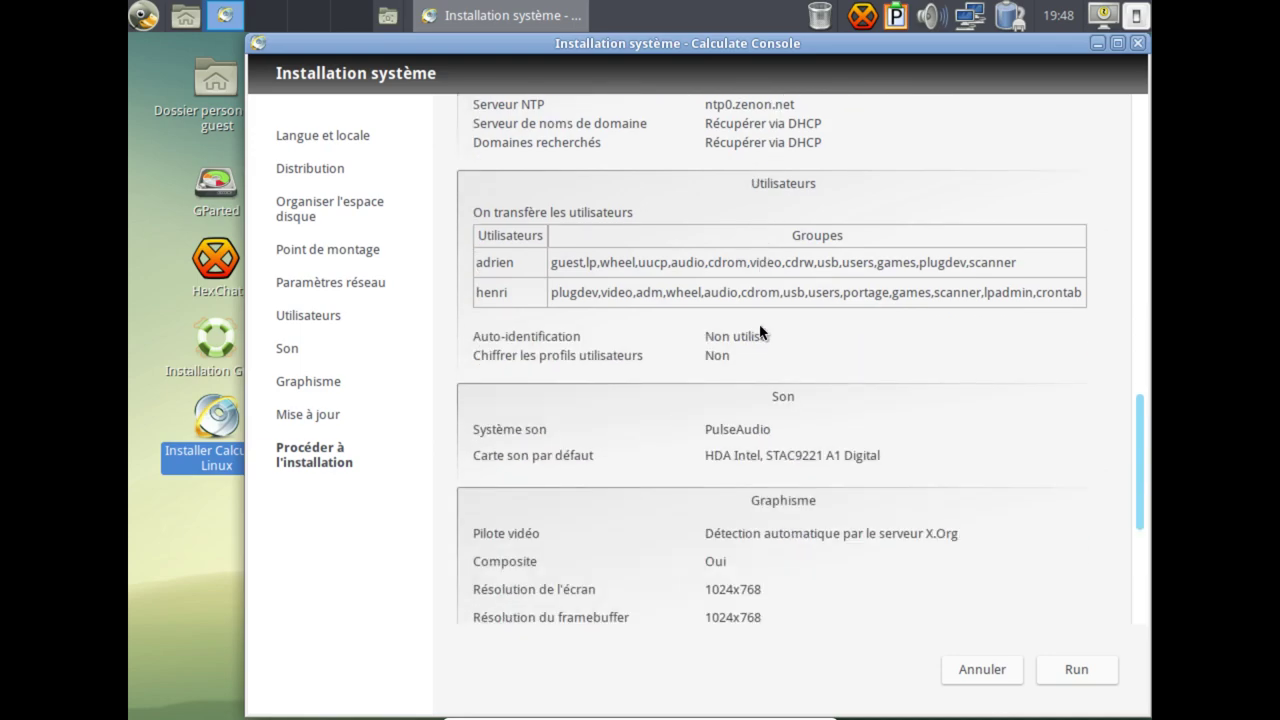
scroll(760, 333, down, 4)
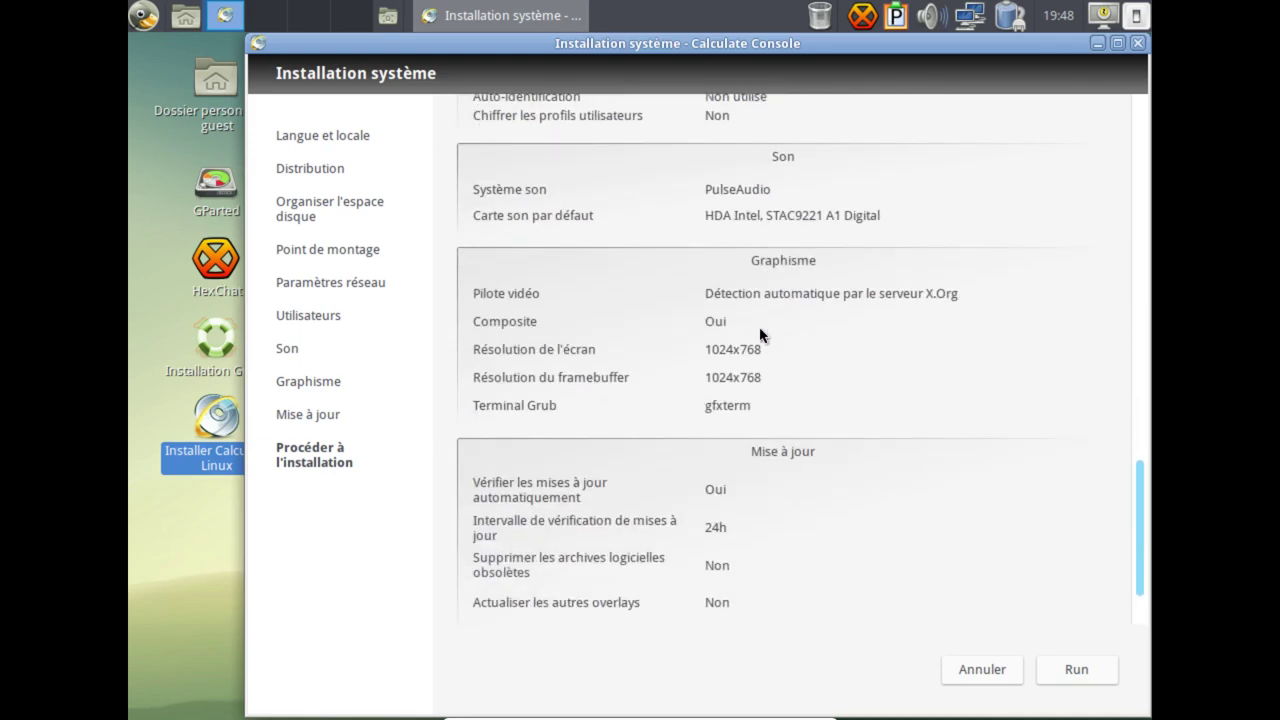
scroll(760, 333, down, 1)
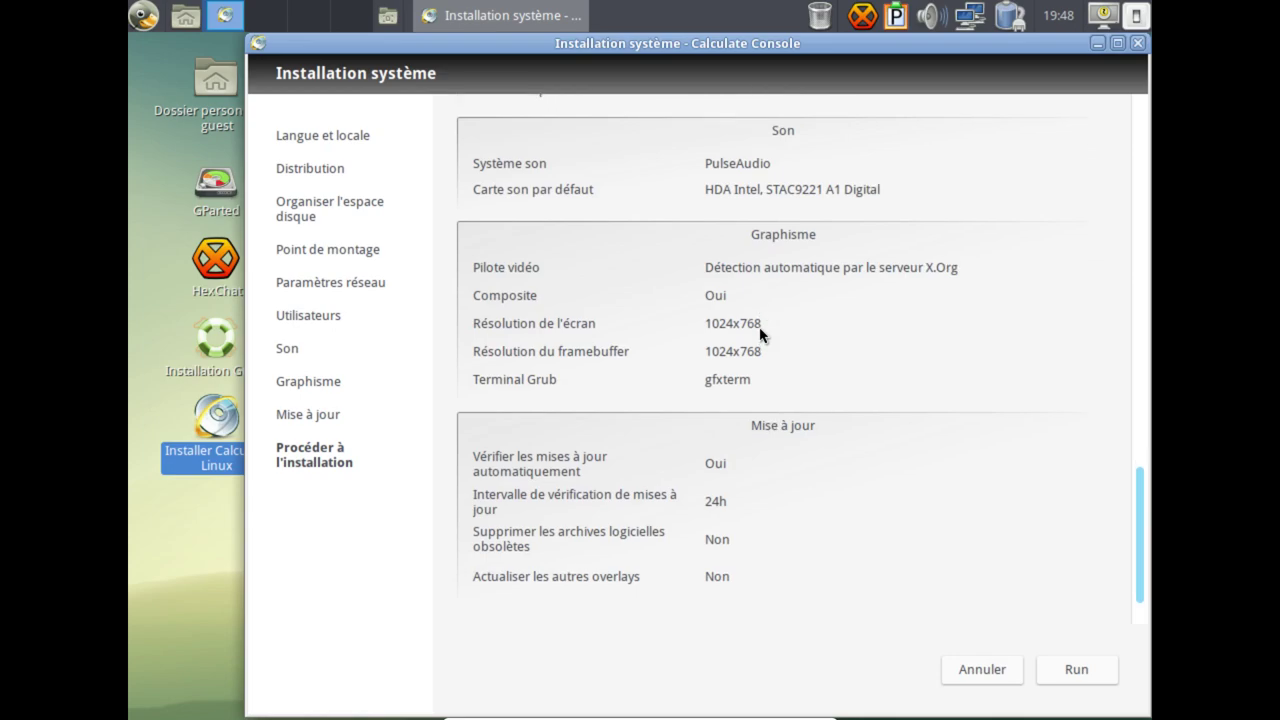
click(1074, 670)
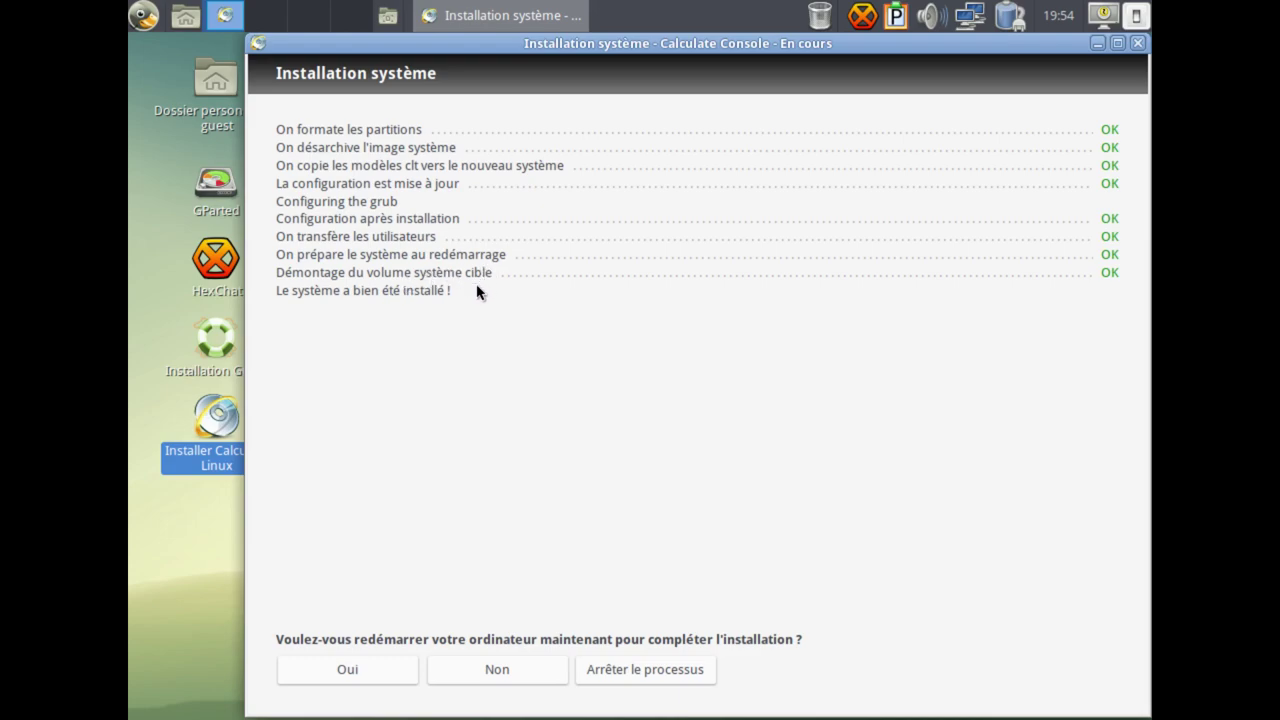
Once installation finishes with every step OK, answer Oui to restart the computer.
click(344, 677)
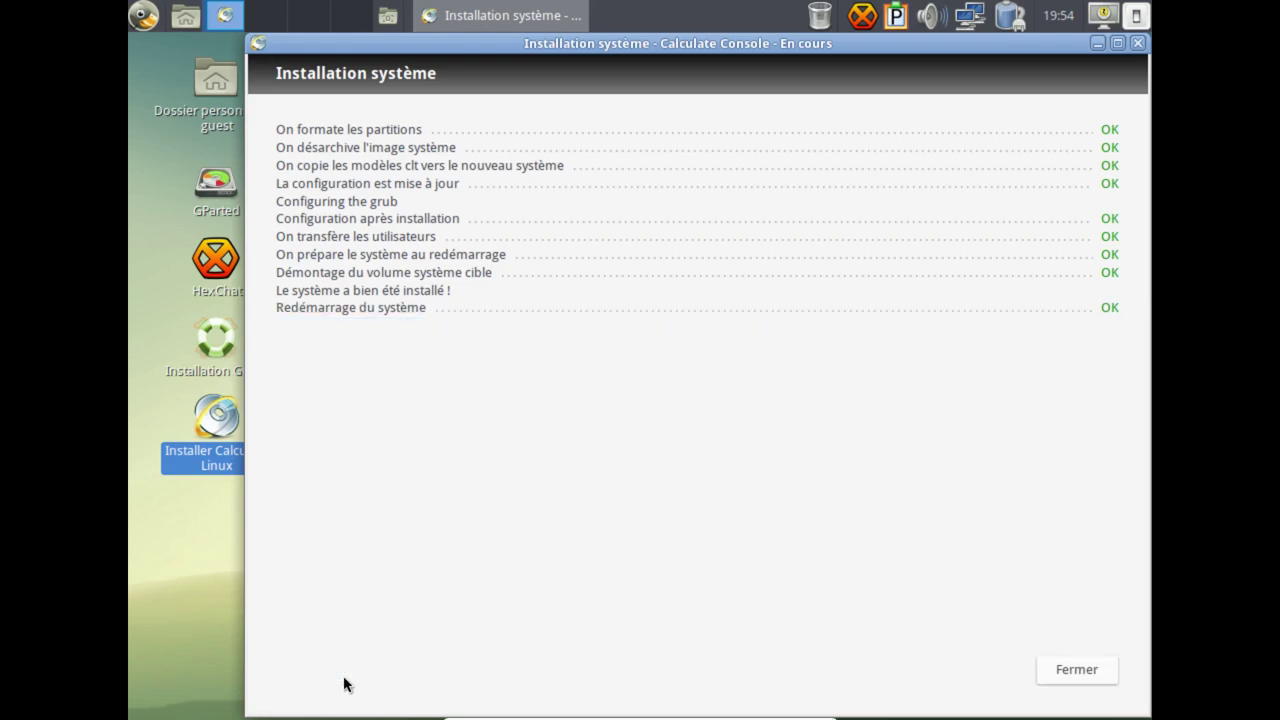